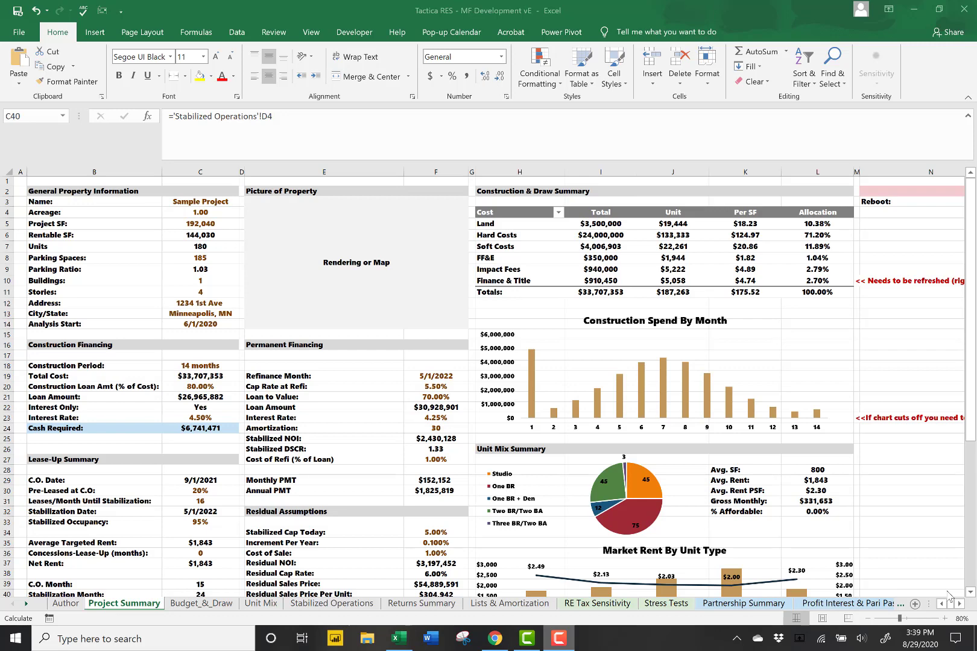
Switch to Chrome and view the Unit Mix sheet in the interactive demo on the Multifamily Development Model page
key("alt+Tab")
key("alt+Tab")
key("alt+Tab")
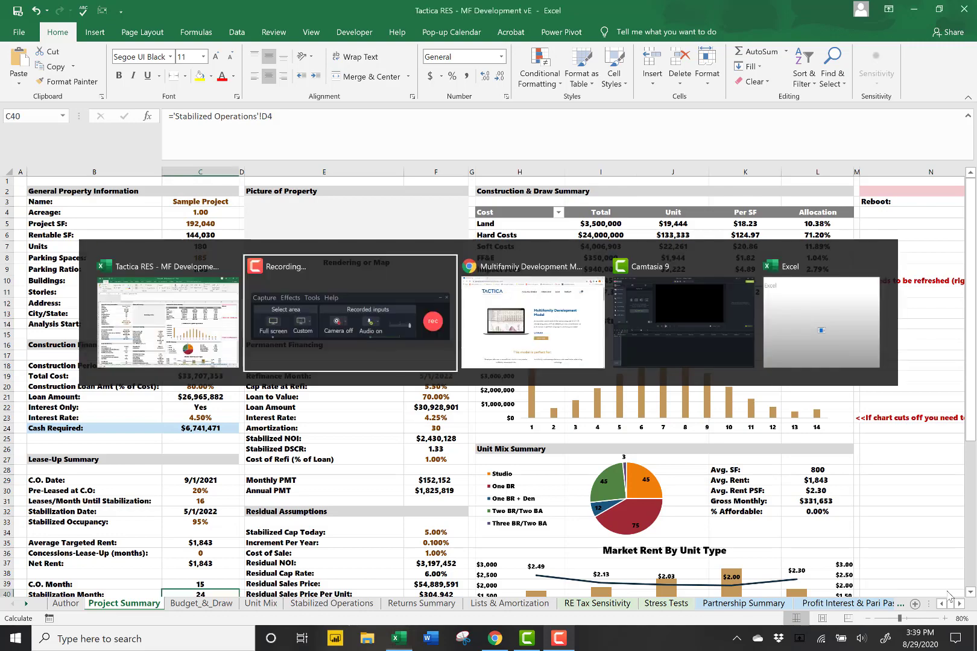
scroll(836, 446, "down", 8)
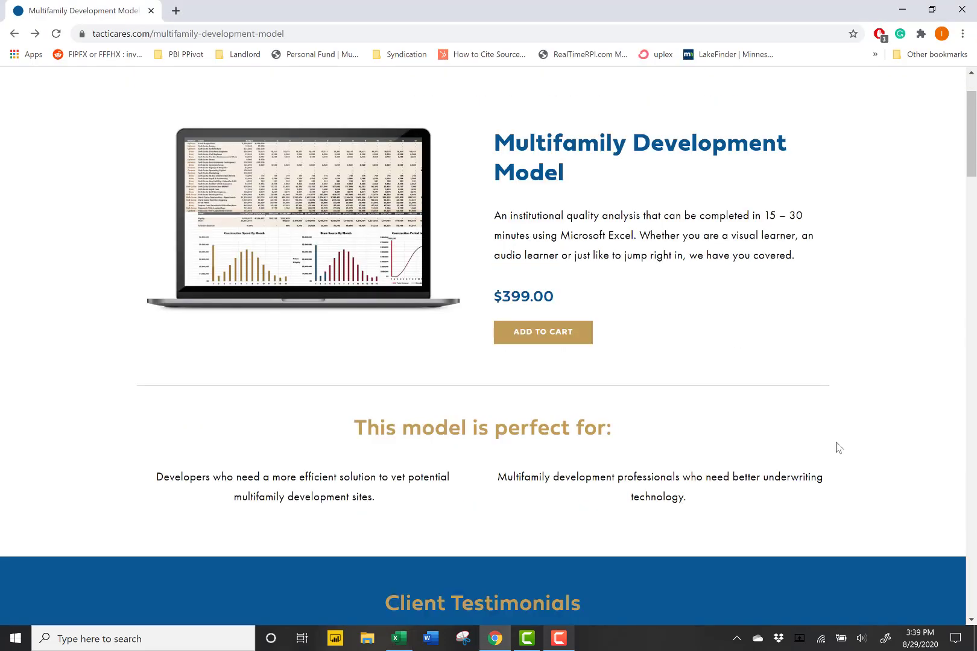
scroll(825, 436, "down", 10)
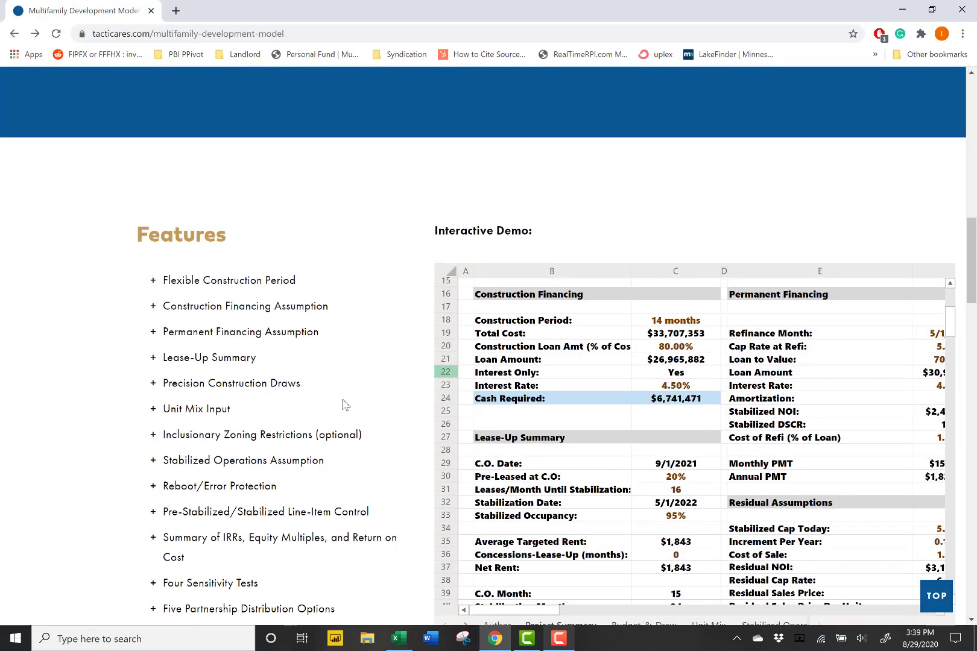
scroll(344, 405, "down", 1)
left_click(630, 562)
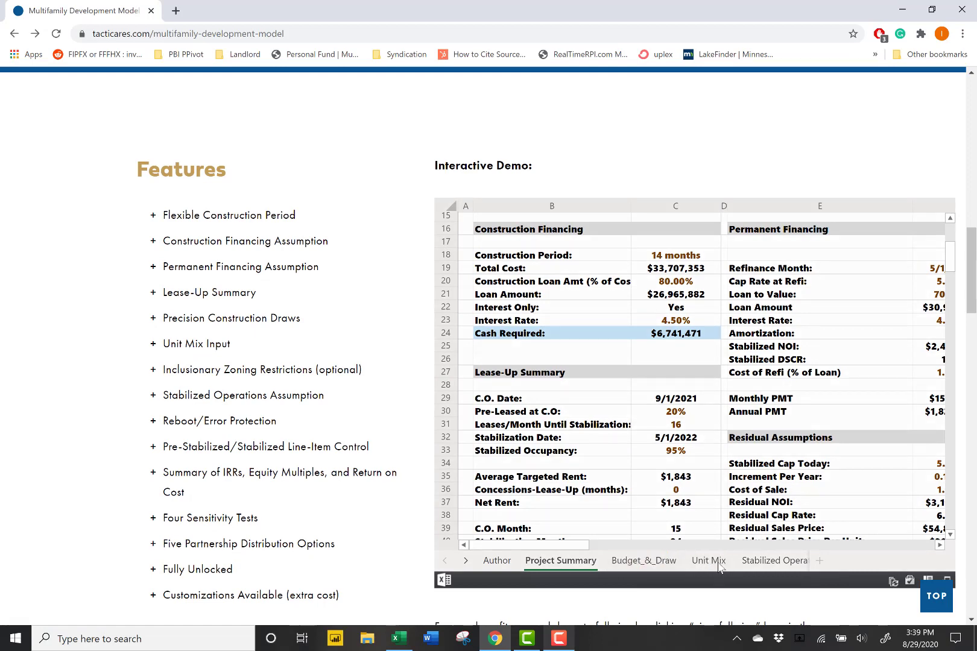
left_click(697, 562)
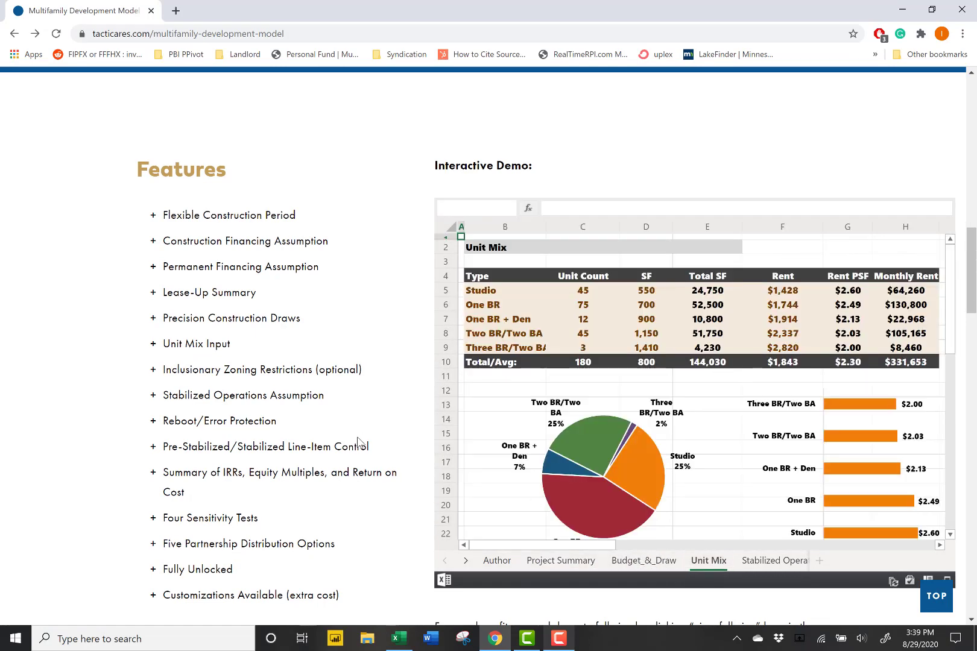
Open the Multifamily Development Proforma Excel Template tutorial from the supporting materials and view its Table of Contents By Tab
scroll(337, 449, "down", 12)
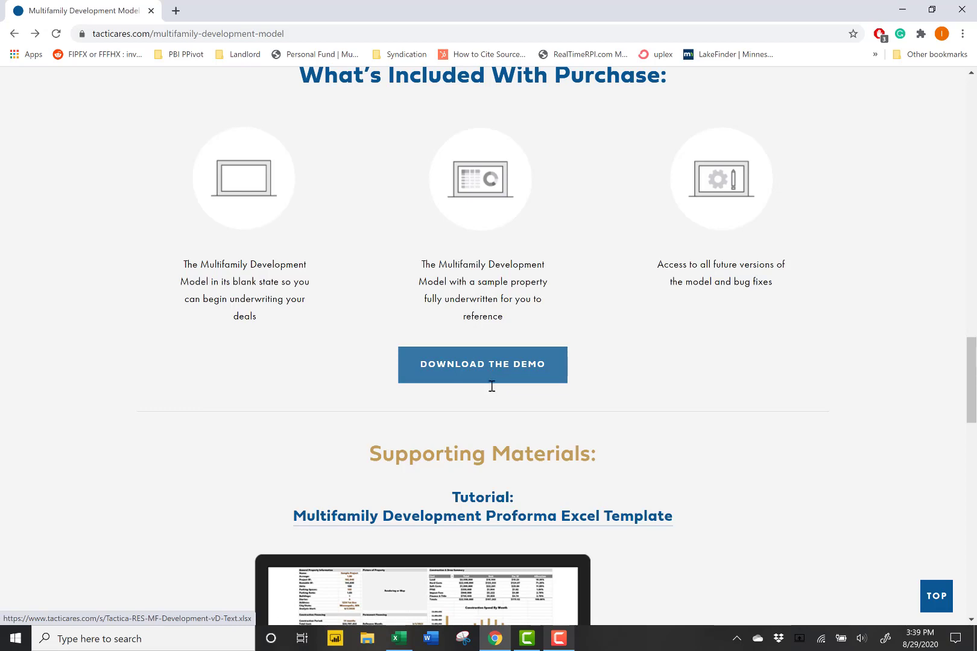
scroll(493, 392, "down", 2)
left_click(490, 389)
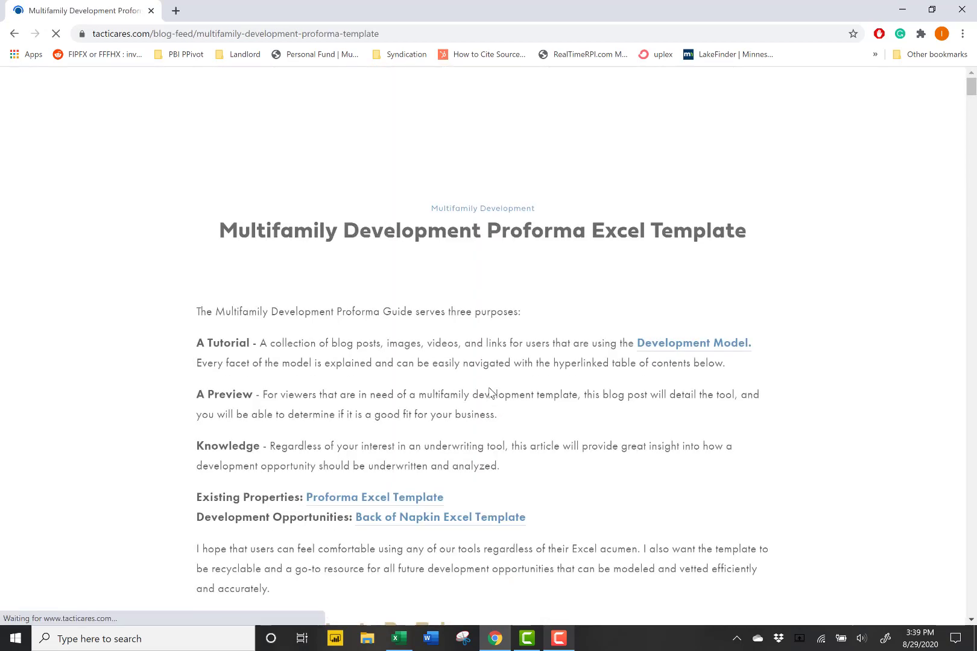
scroll(490, 390, "down", 4)
scroll(314, 365, "down", 1)
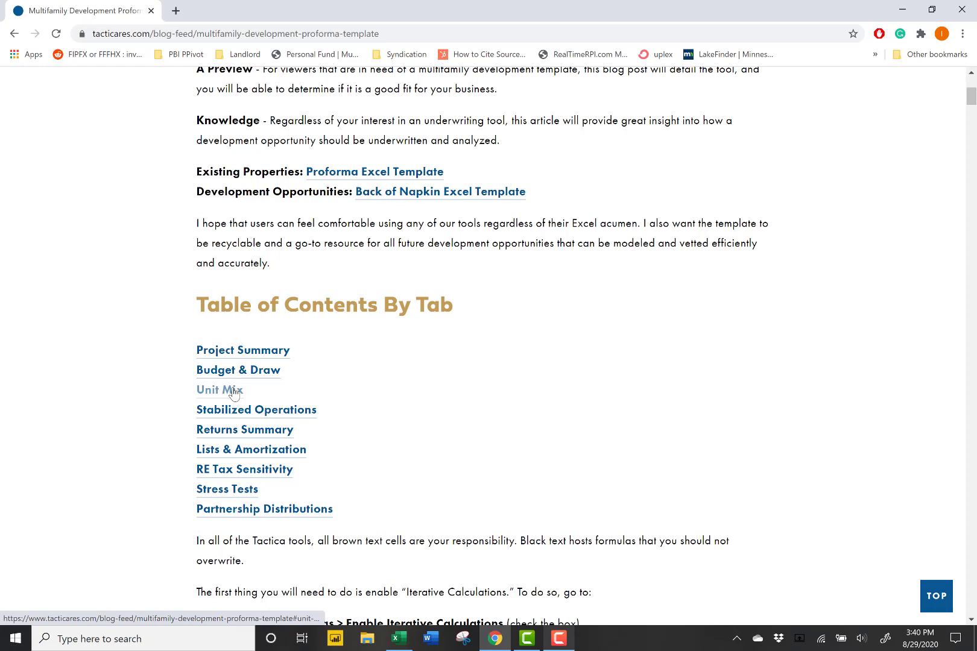
Return to the Excel workbook, close the print preview, and inspect the Construction Financing inputs and cash required on Project Summary
key("alt+Tab")
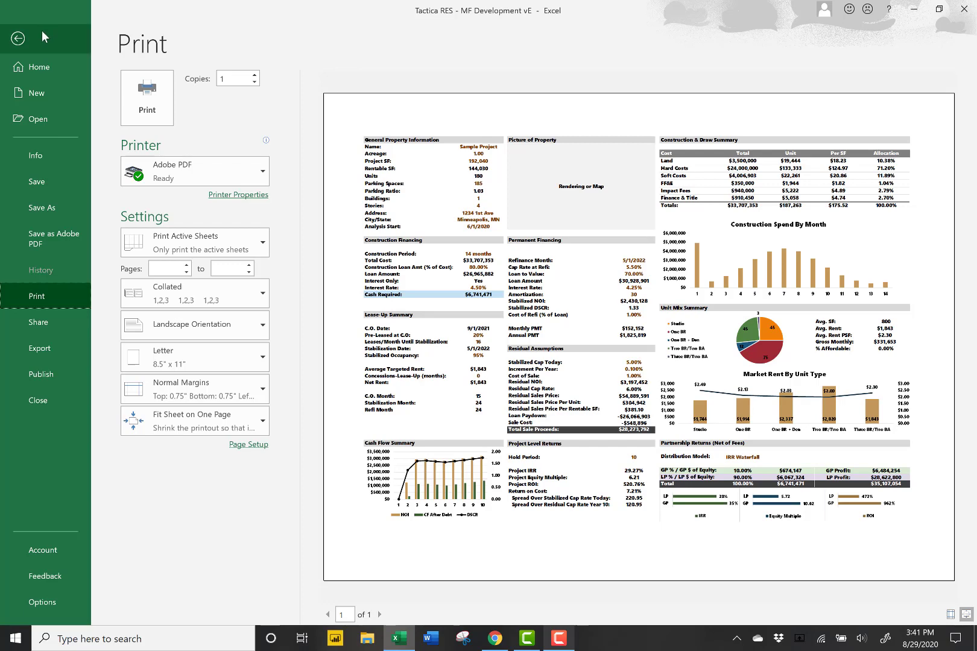
left_click(29, 38)
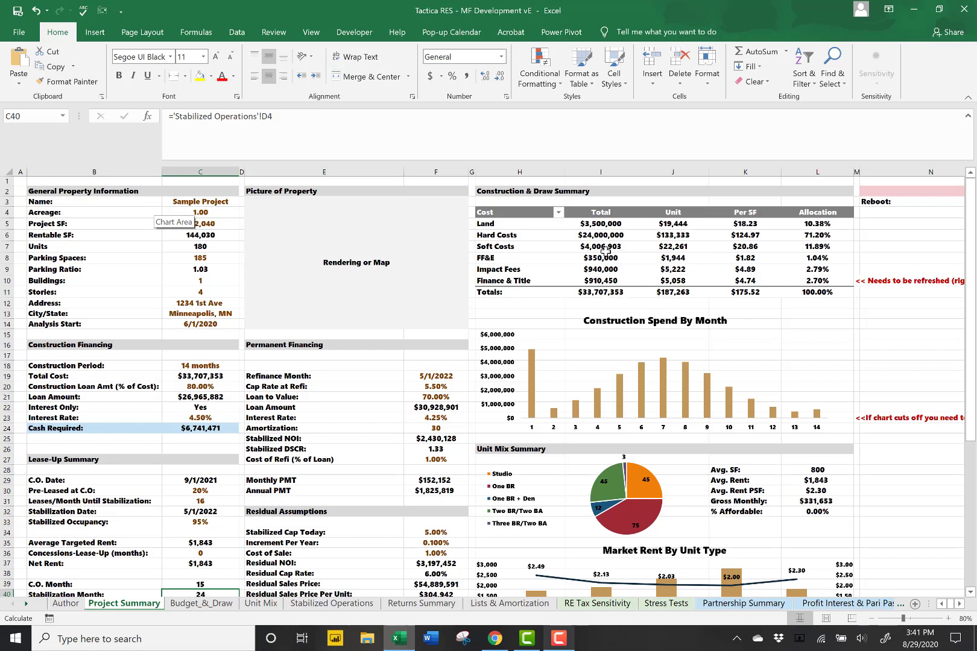
scroll(601, 247, "down", 1)
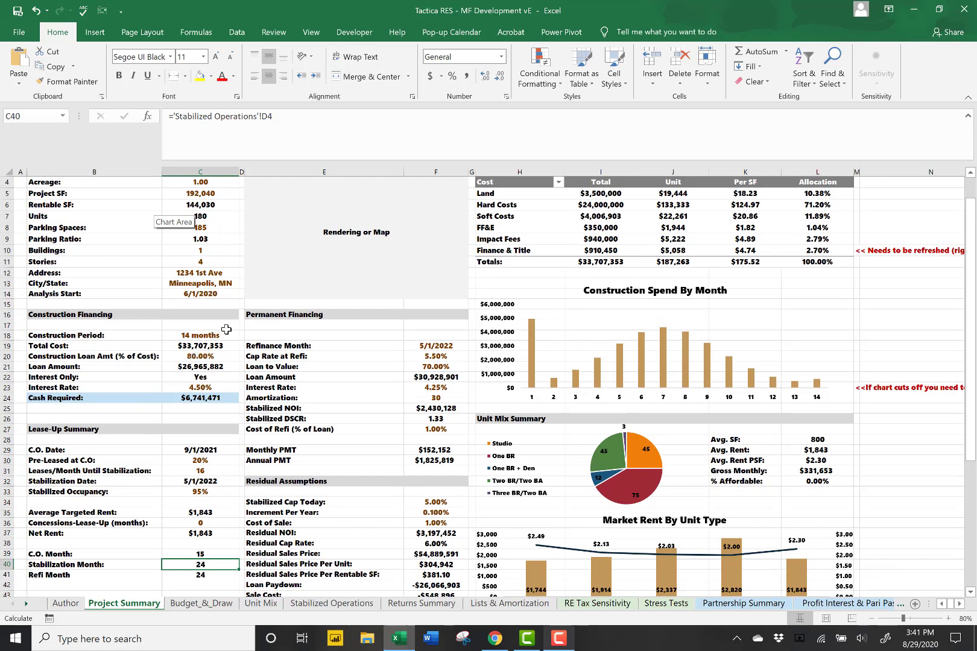
left_click(223, 331)
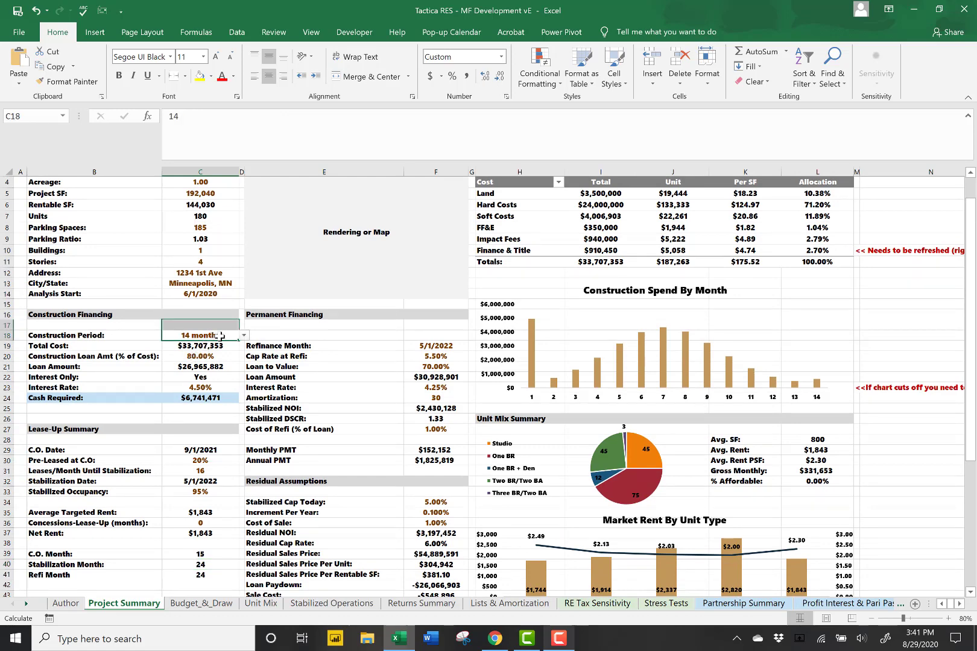
left_click(208, 357)
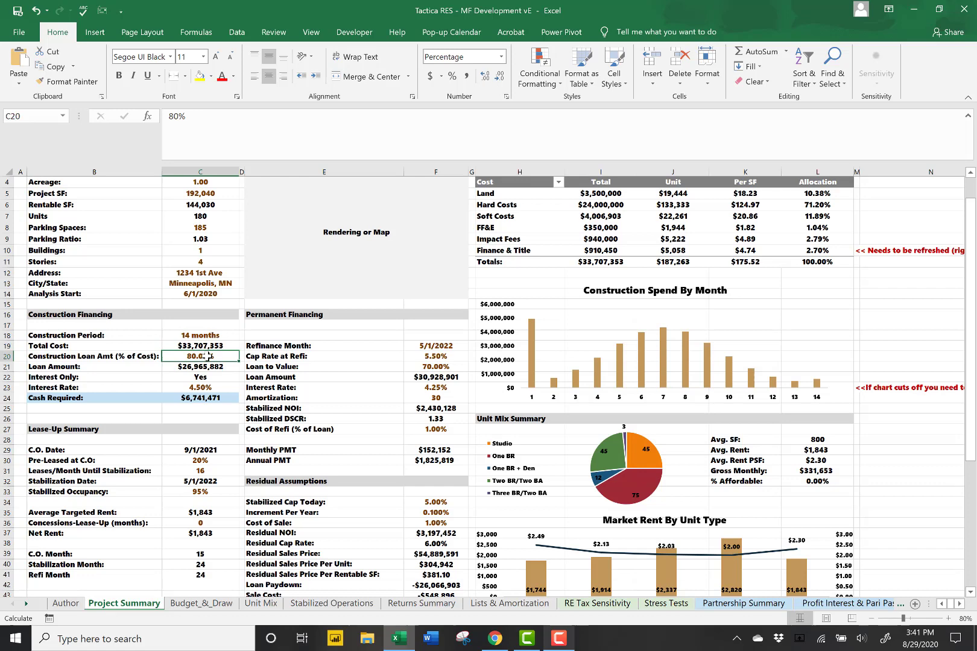
left_click(190, 388)
left_click(197, 397)
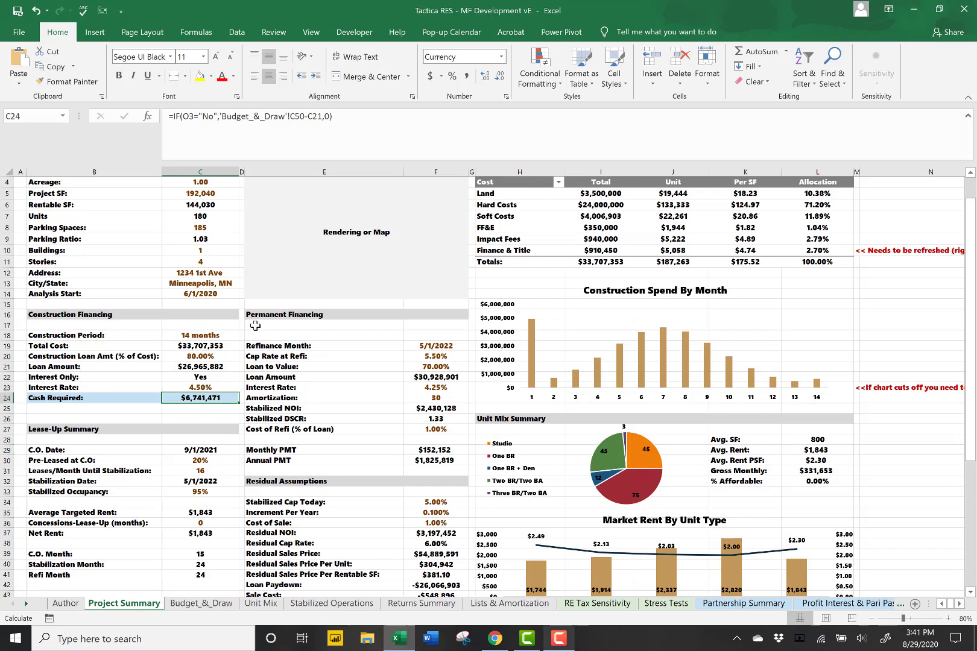
Check which cell the Refinance Month formula refers to in the Permanent Financing section
left_click(446, 346)
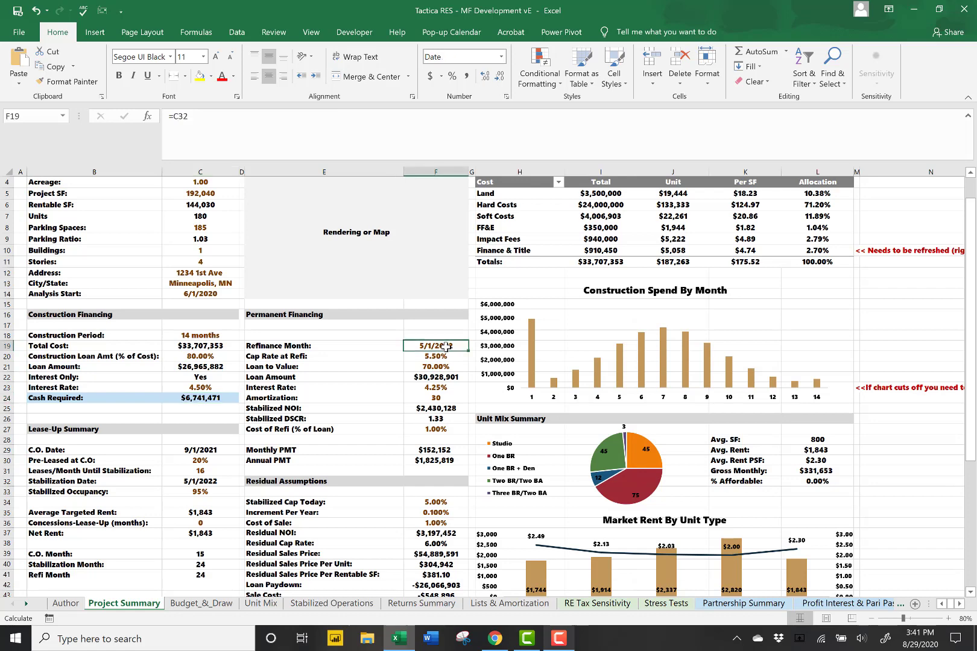
left_click(254, 114)
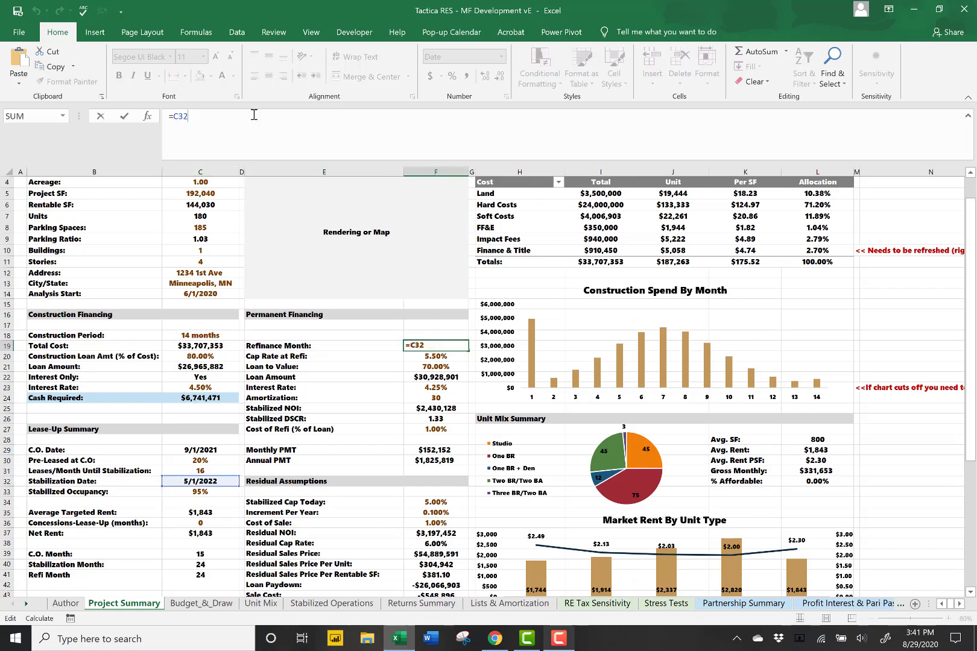
key("ctrl+Return")
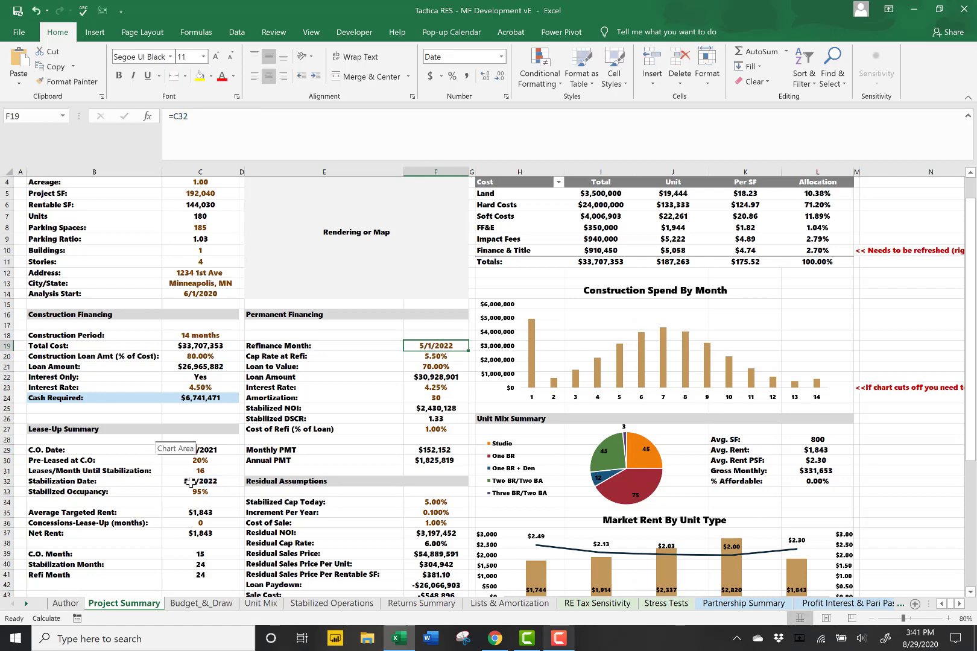
Review the leases per month, average targeted rent and concessions in the Lease-Up Summary, plus the refinance month
left_click(212, 460)
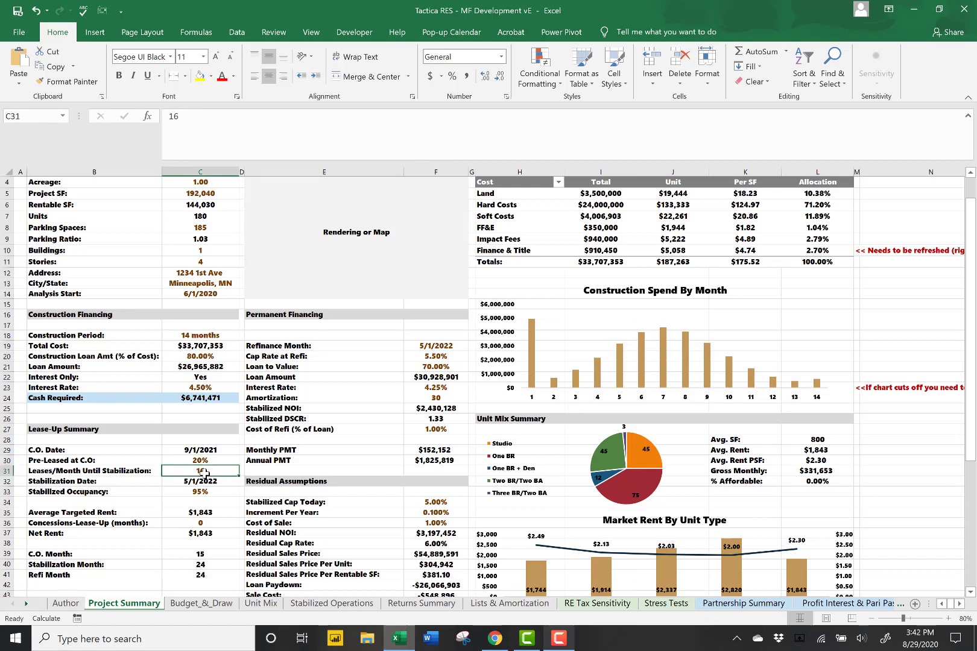
left_click(211, 513)
left_click(212, 524)
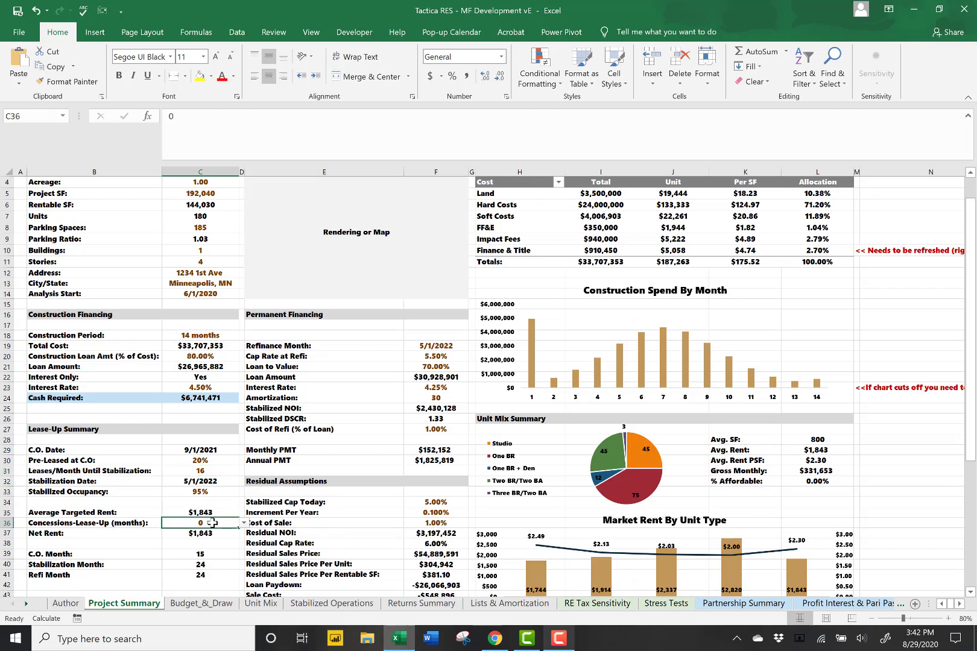
left_click(422, 347)
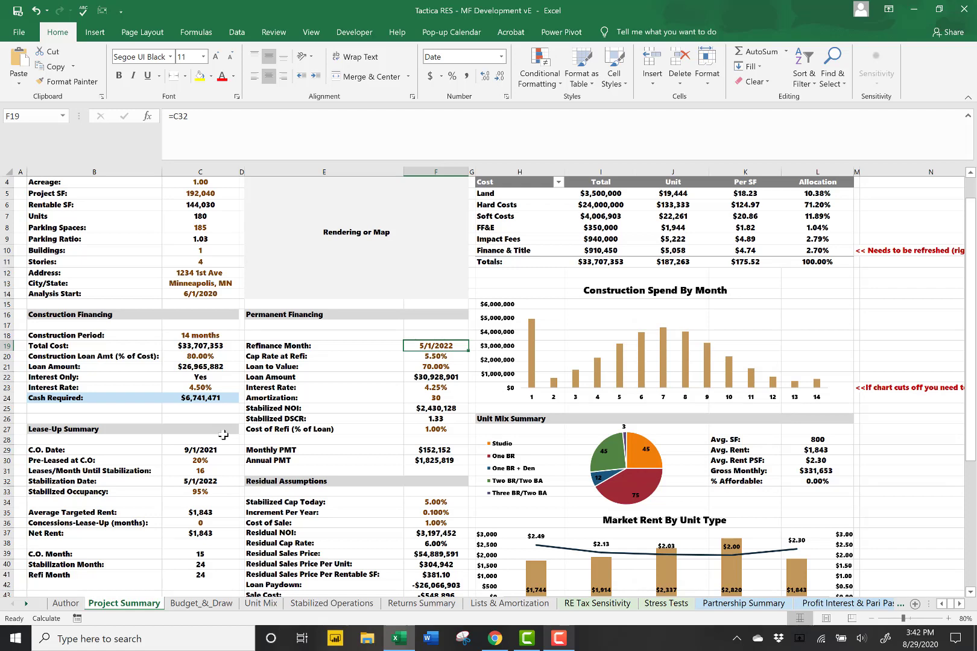
Examine the Cash Flow Summary chart and the stabilized cap, increment per year and residual sales price under Residual Assumptions
scroll(211, 428, "down", 3)
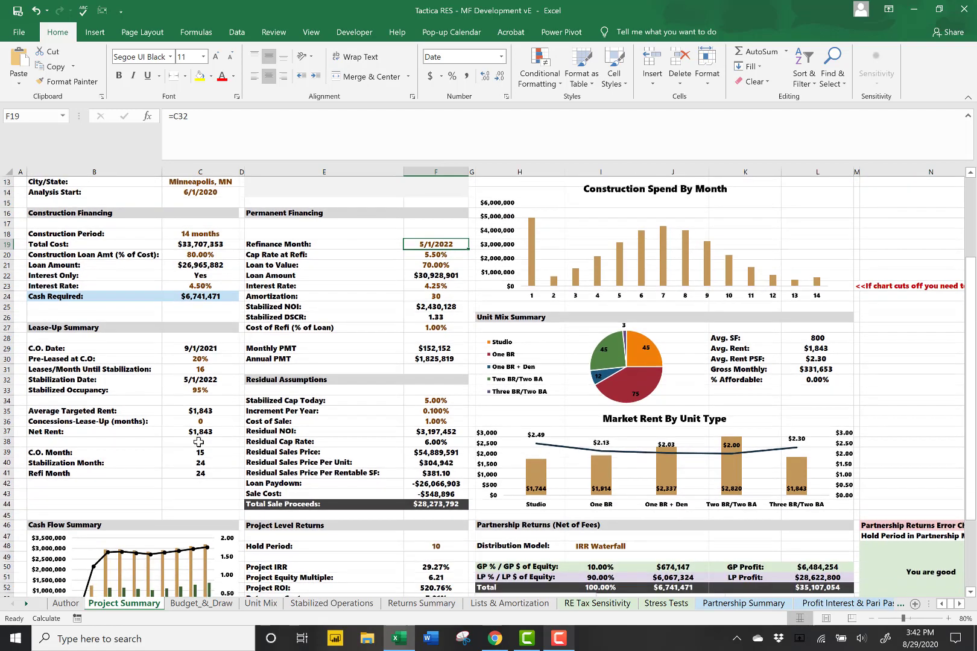
scroll(199, 442, "down", 2)
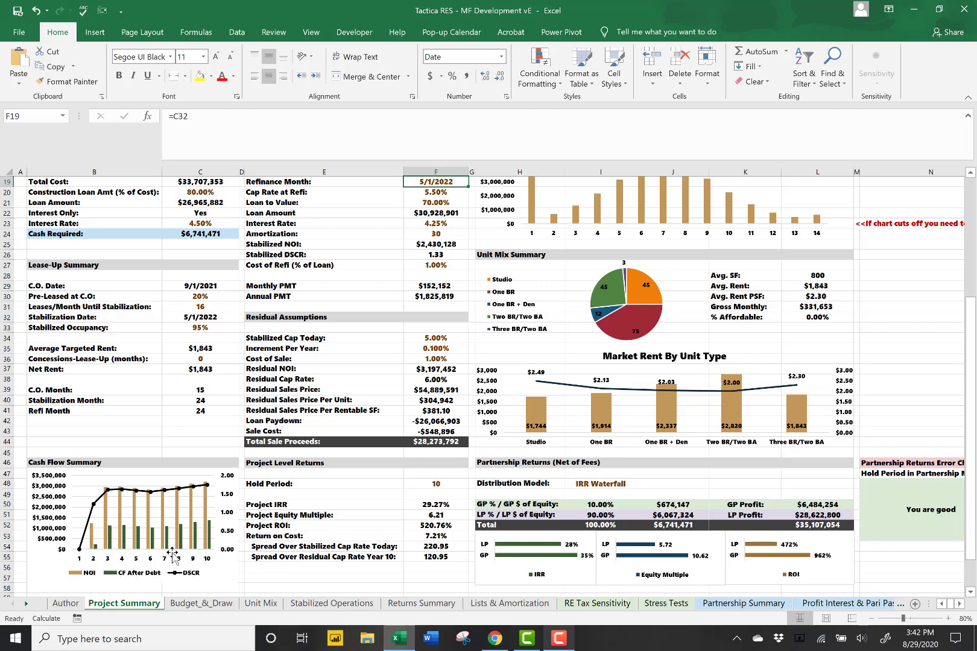
scroll(398, 422, "up", 1)
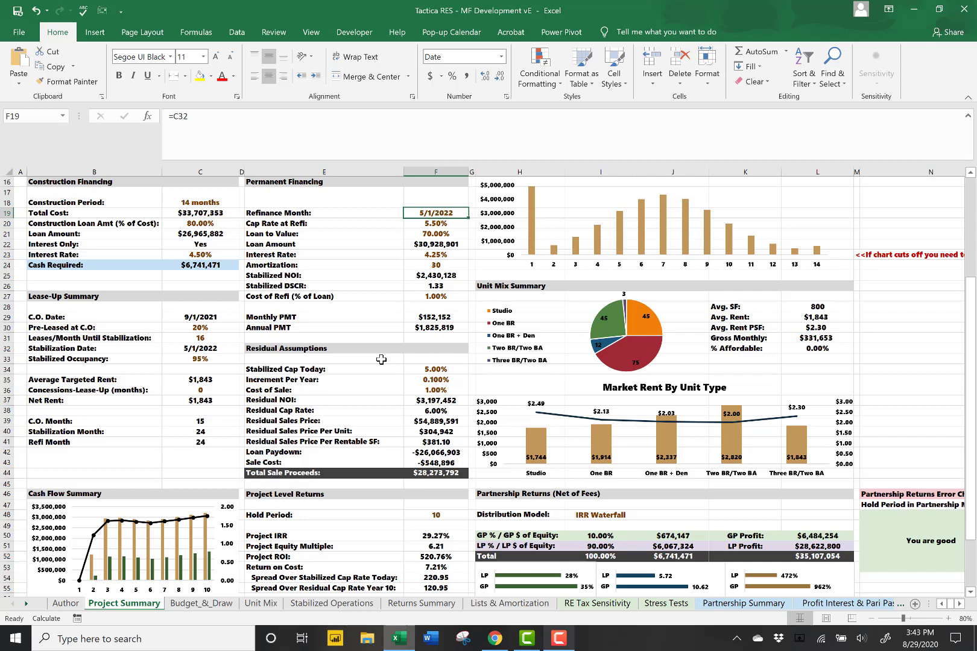
left_click(411, 370)
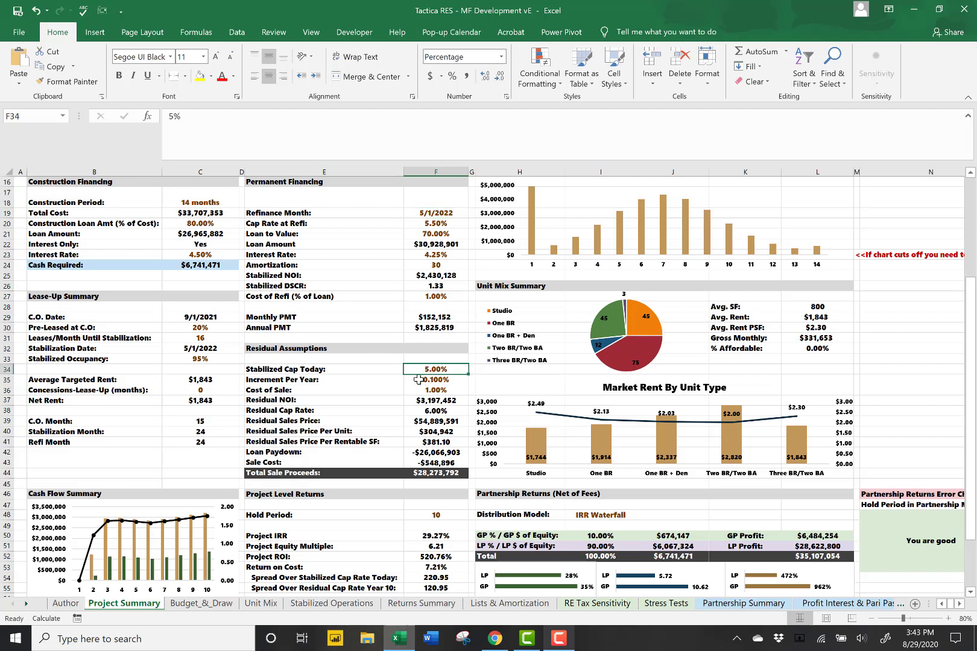
left_click(419, 380)
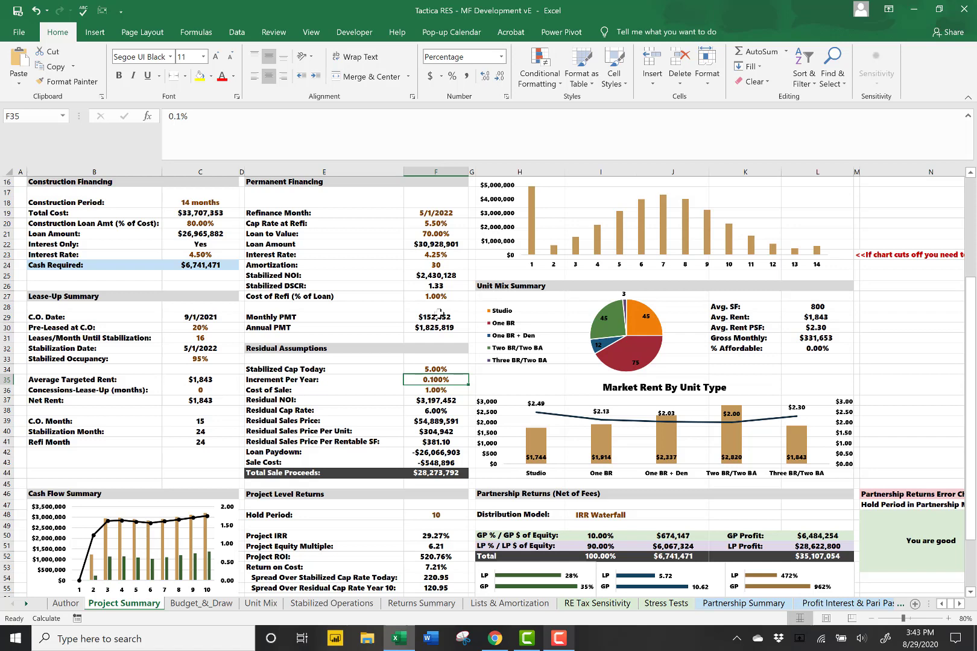
left_click(432, 421)
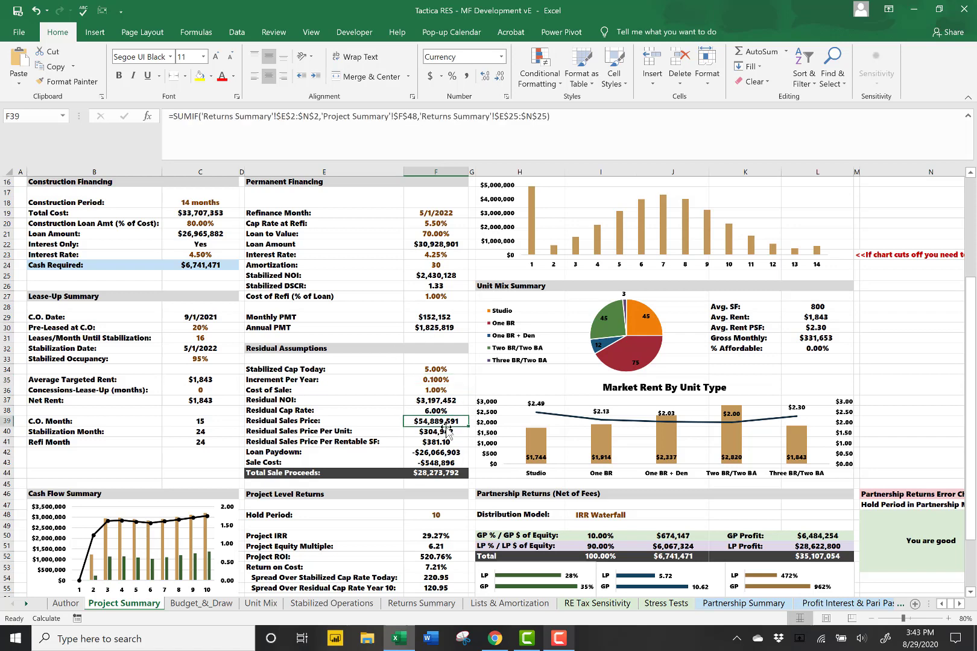
Set the Hold Period under Project Level Returns to 6
scroll(447, 430, "down", 2)
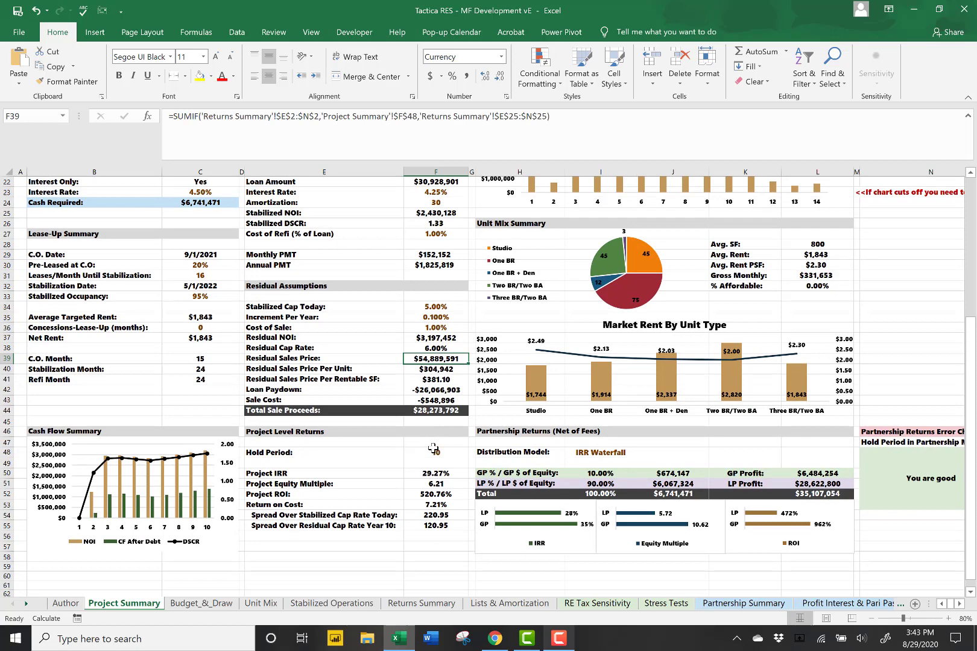
left_click(443, 452)
left_click(474, 453)
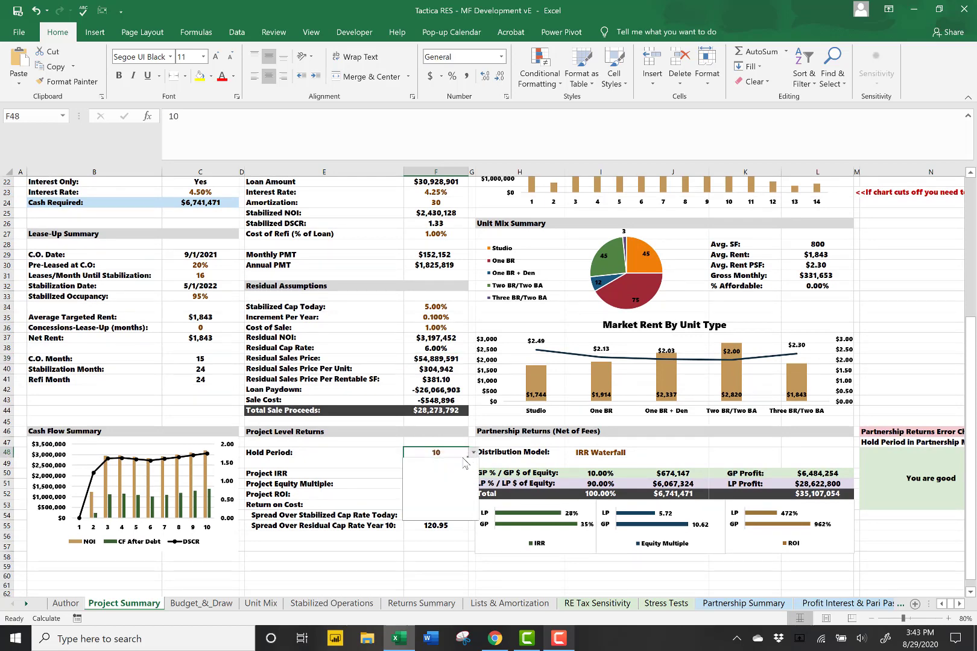
left_click(435, 486)
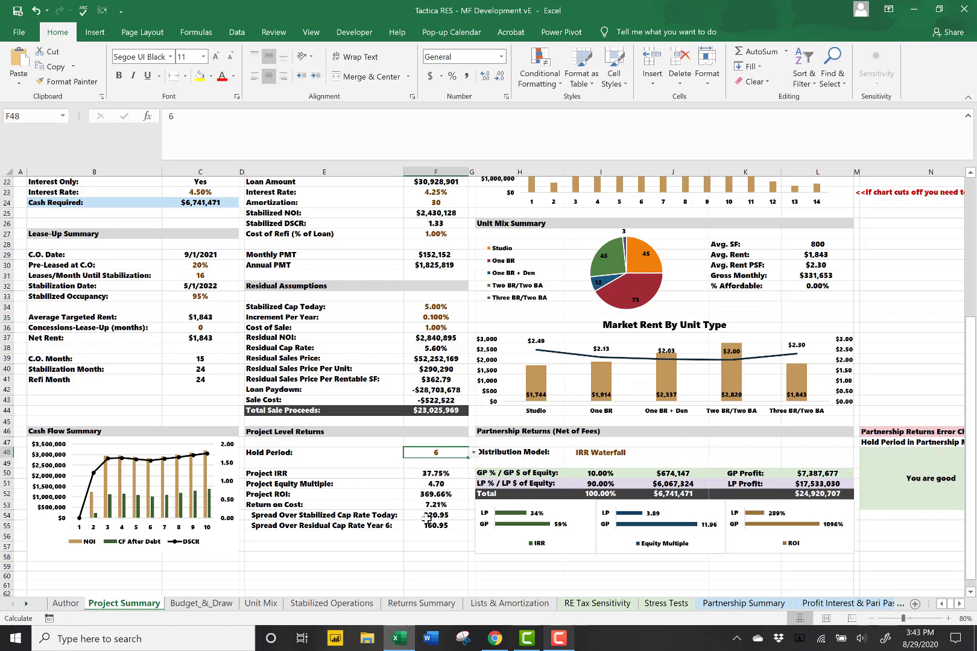
Review the residual sales price per unit, the Construction Spend By Month chart, the unit mix and rent charts, and the Partnership Returns section
scroll(414, 460, "up", 3)
left_click(415, 461)
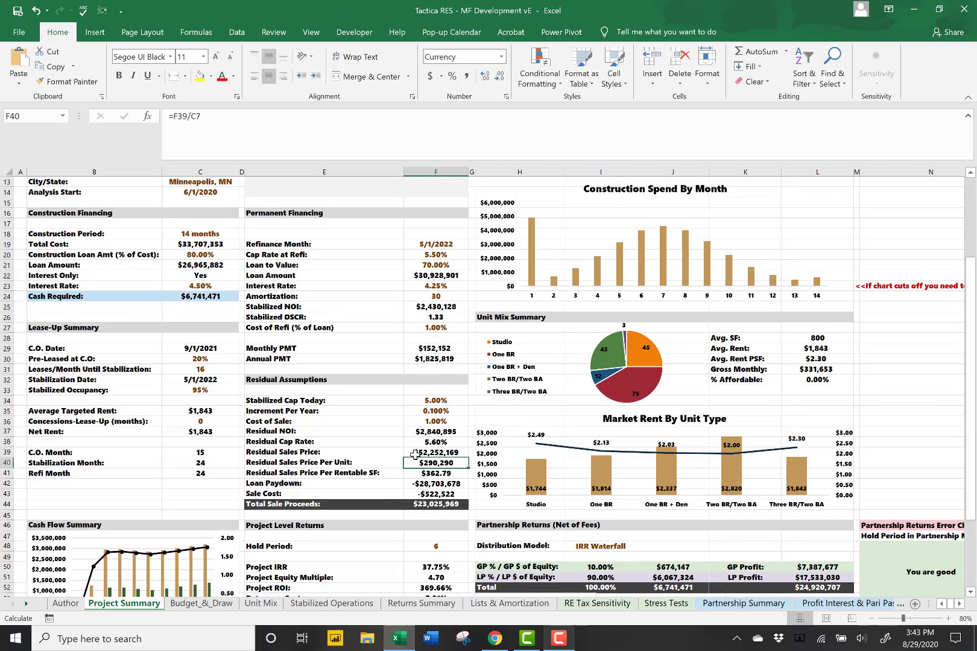
scroll(603, 326, "up", 2)
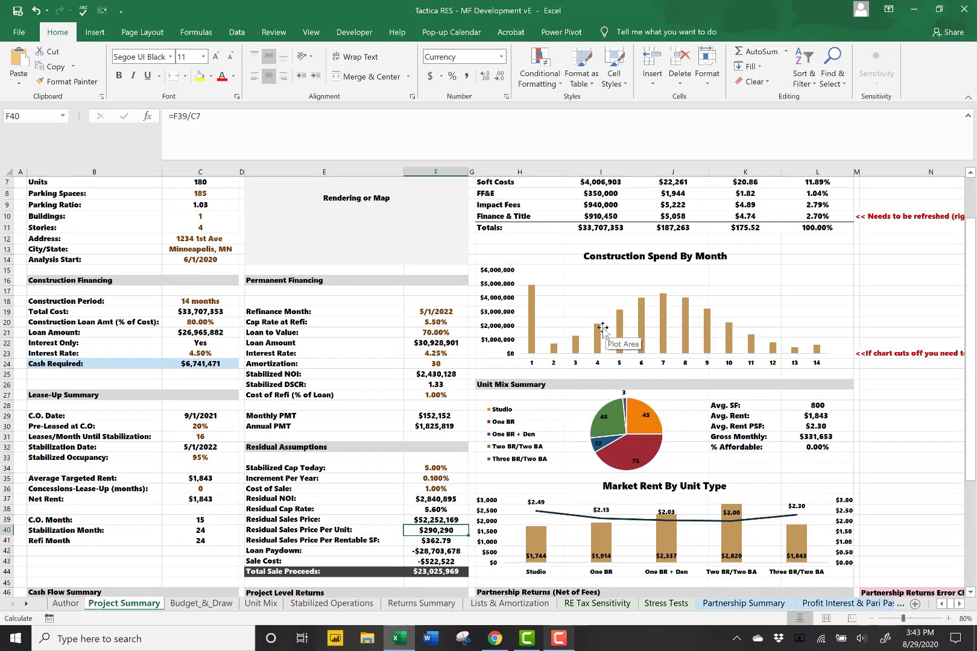
mouse_move(534, 330)
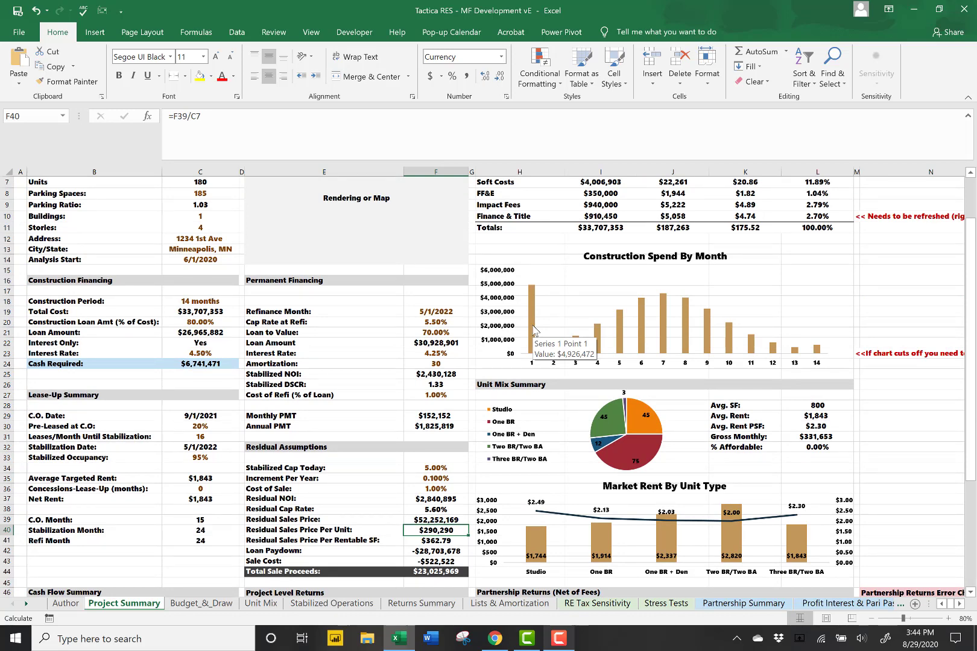
scroll(603, 404, "down", 1)
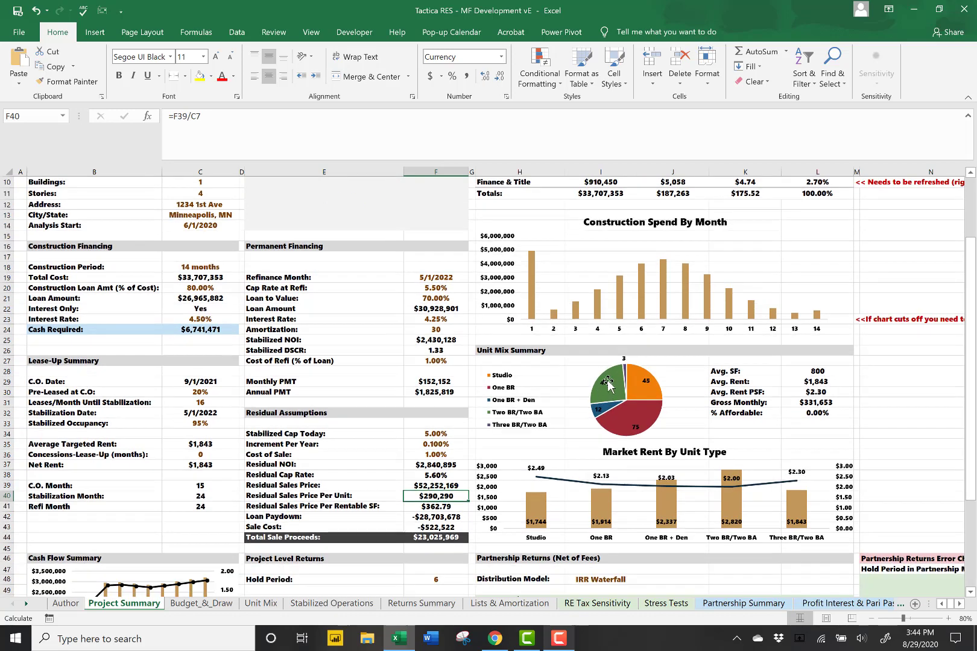
scroll(607, 387, "down", 4)
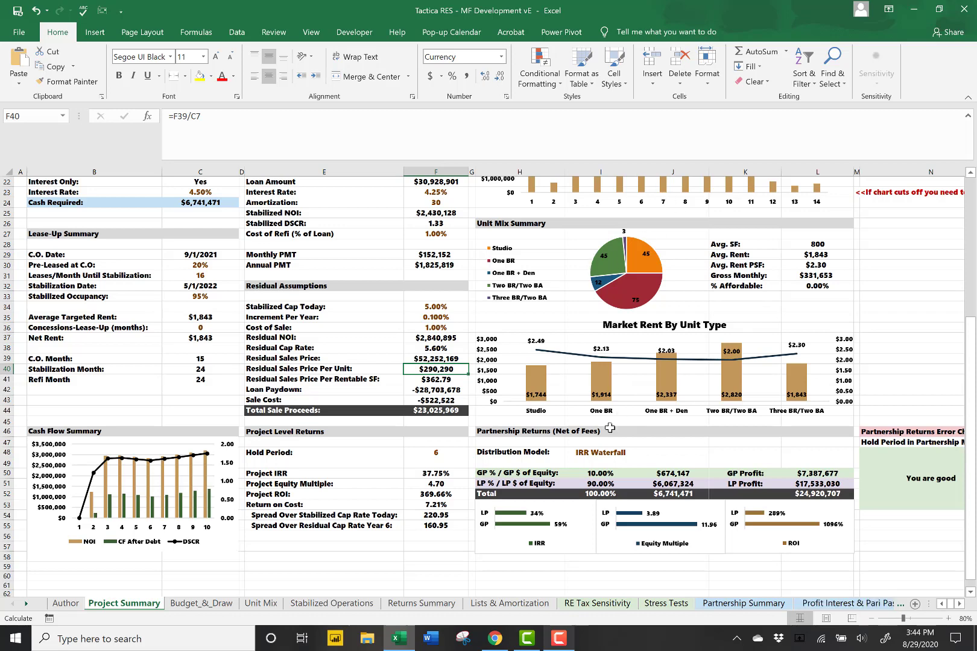
Switch the Distribution Model under Partnership Returns to Profit Interest
left_click(635, 454)
left_click(642, 453)
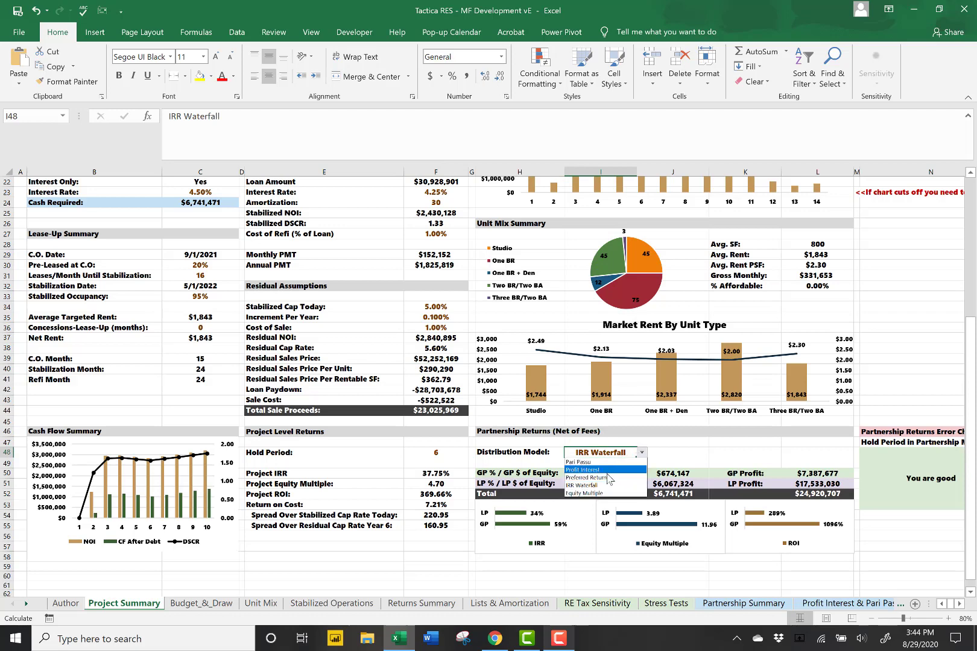
left_click(638, 461)
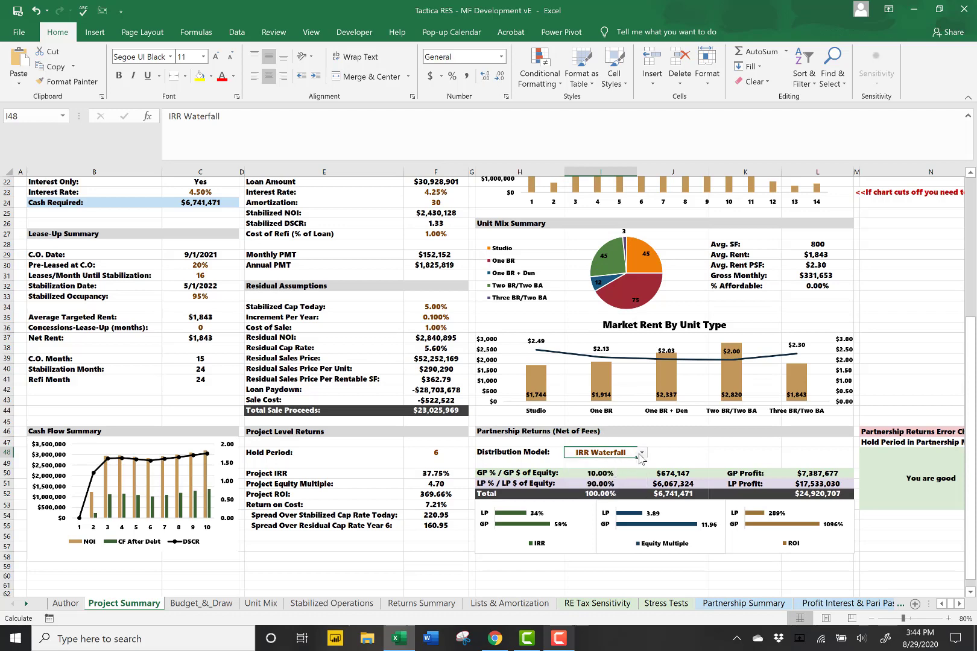
left_click(641, 453)
left_click(619, 471)
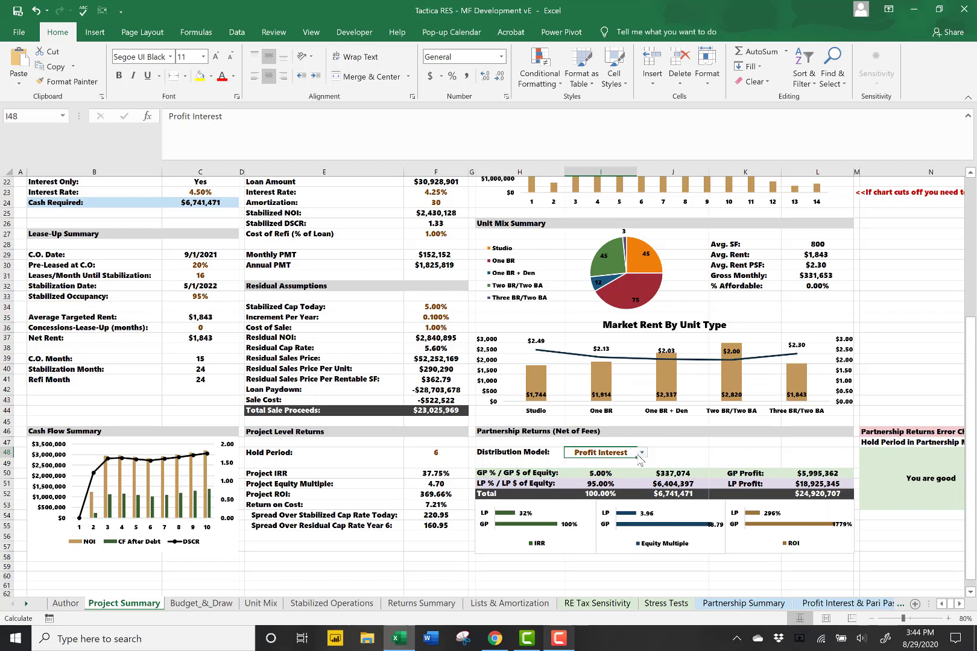
Set the Distribution Model under Partnership Returns to Pari Passu
left_click(641, 458)
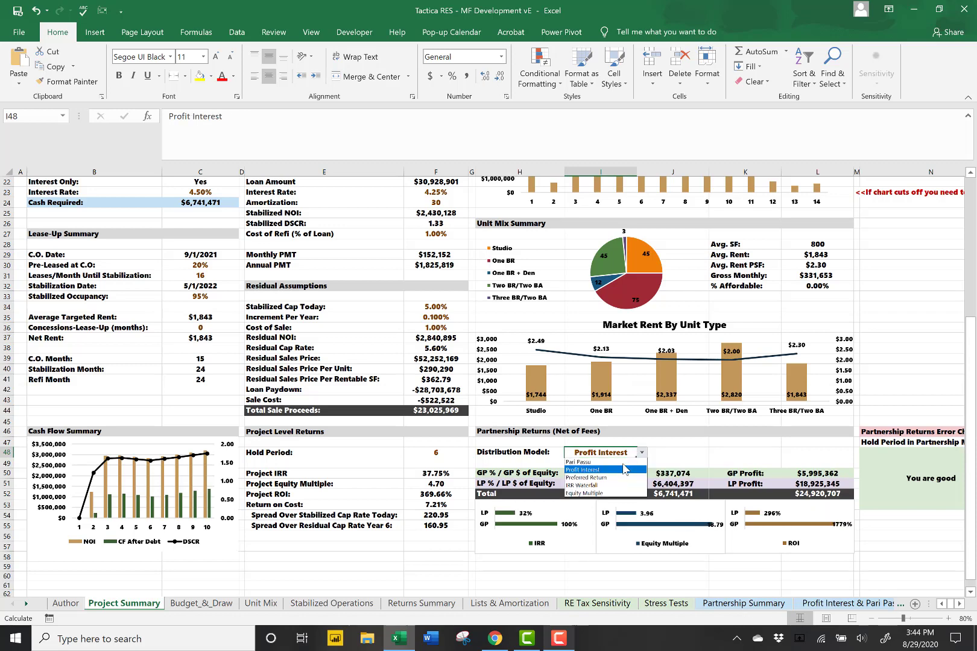
left_click(603, 474)
scroll(657, 437, "up", 7)
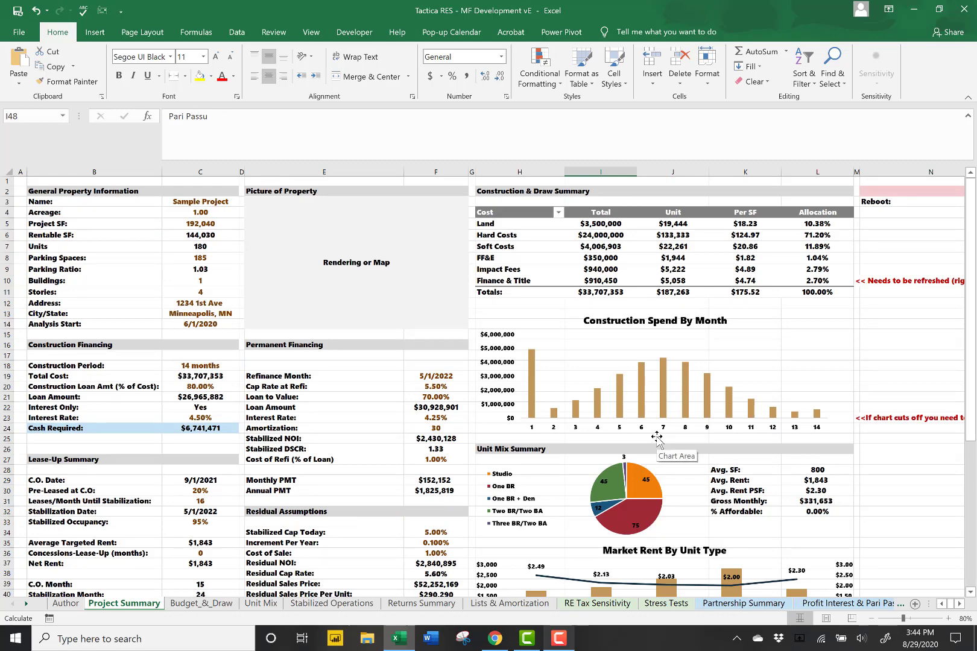
Review the Budget_&_Draw sheet's line items, the Chunk input column and the resulting per-unit and PSF costs
left_click(191, 603)
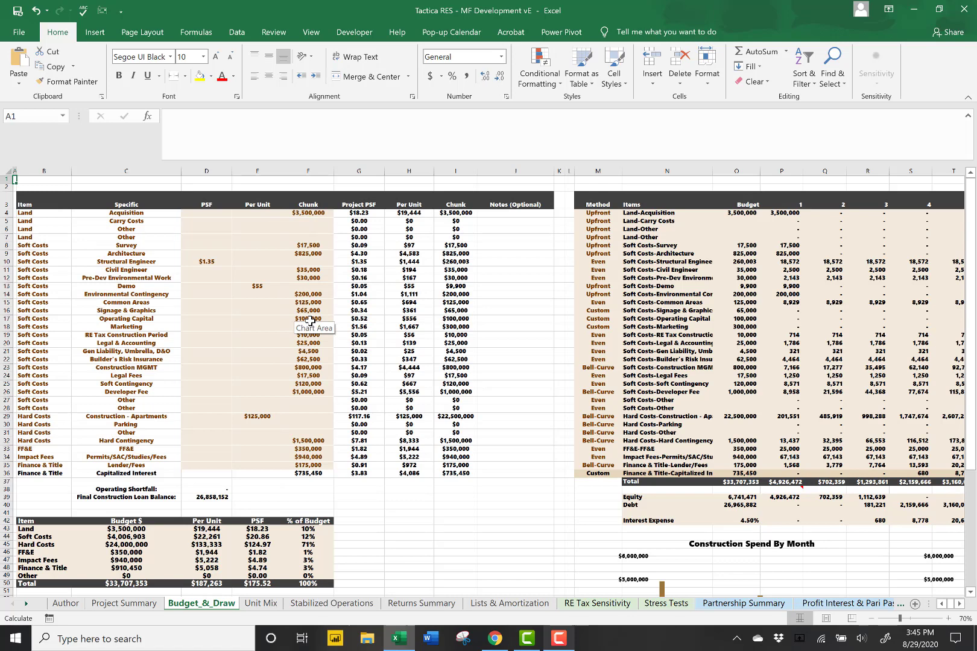
left_click(308, 171)
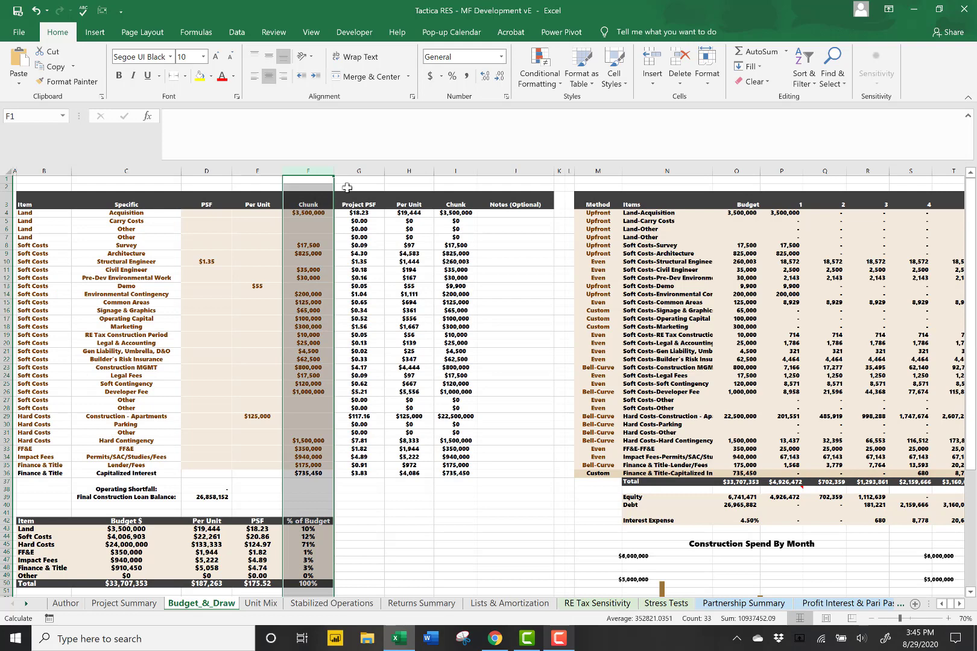
left_click(346, 187)
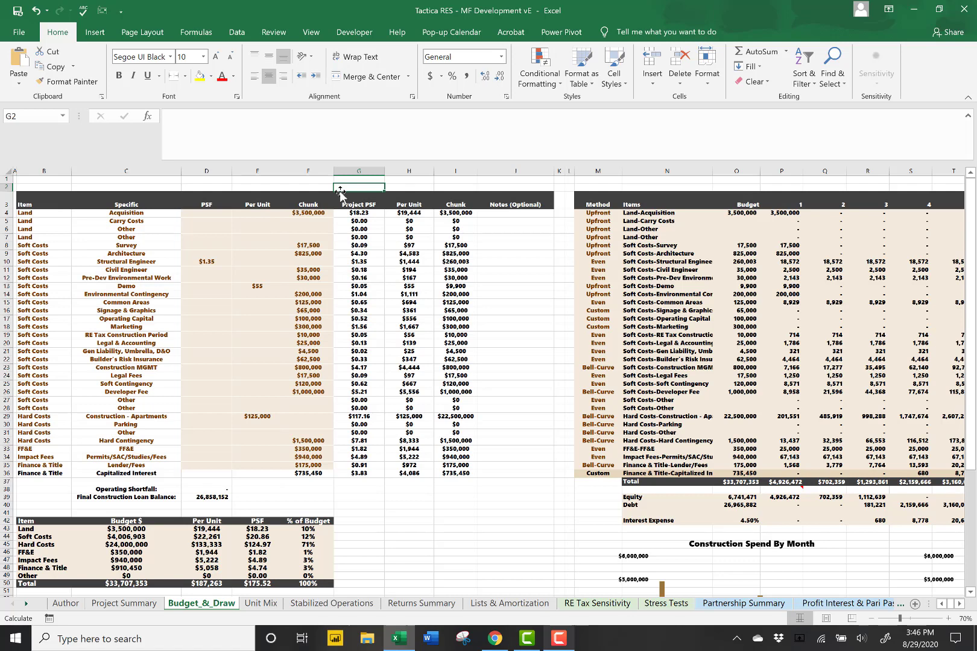
left_click(409, 529)
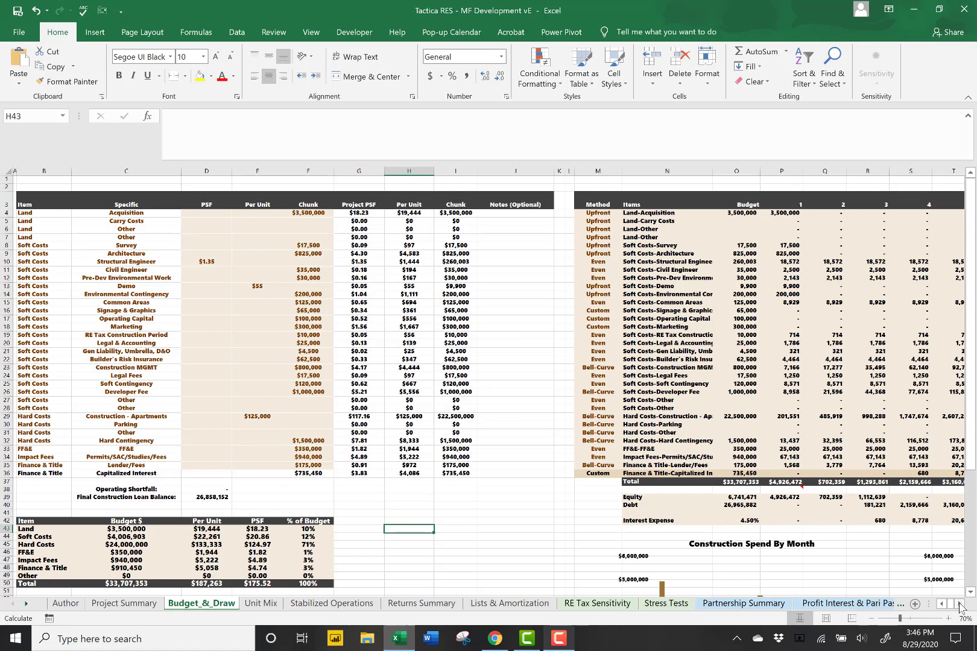
Look through the draw method options available for the Land-Acquisition item in the monthly draw schedule
left_click(960, 604)
left_click(959, 604)
left_click(959, 603)
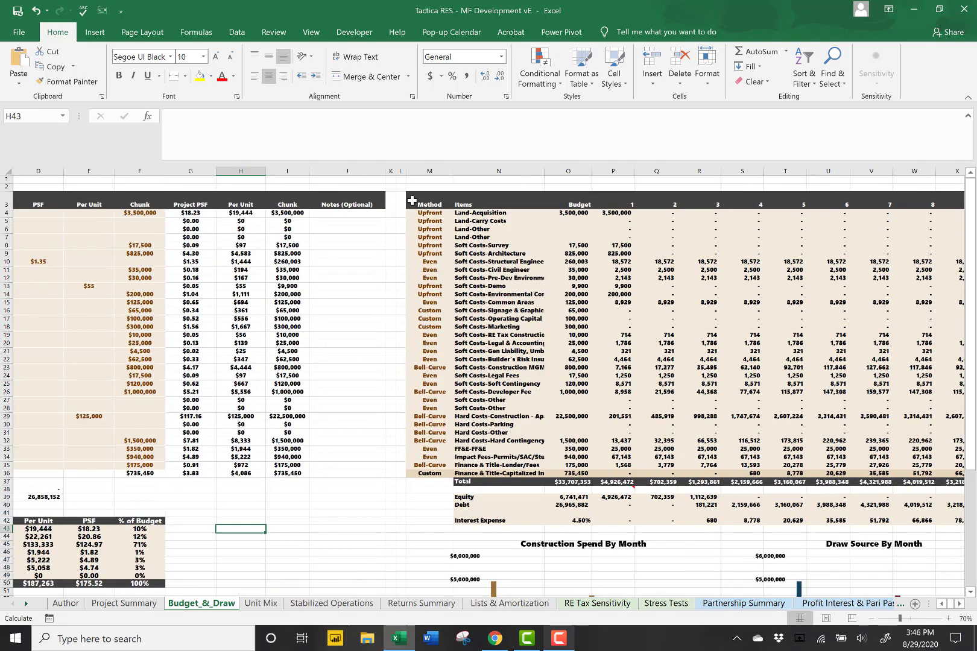
left_click(433, 214)
left_click(457, 214)
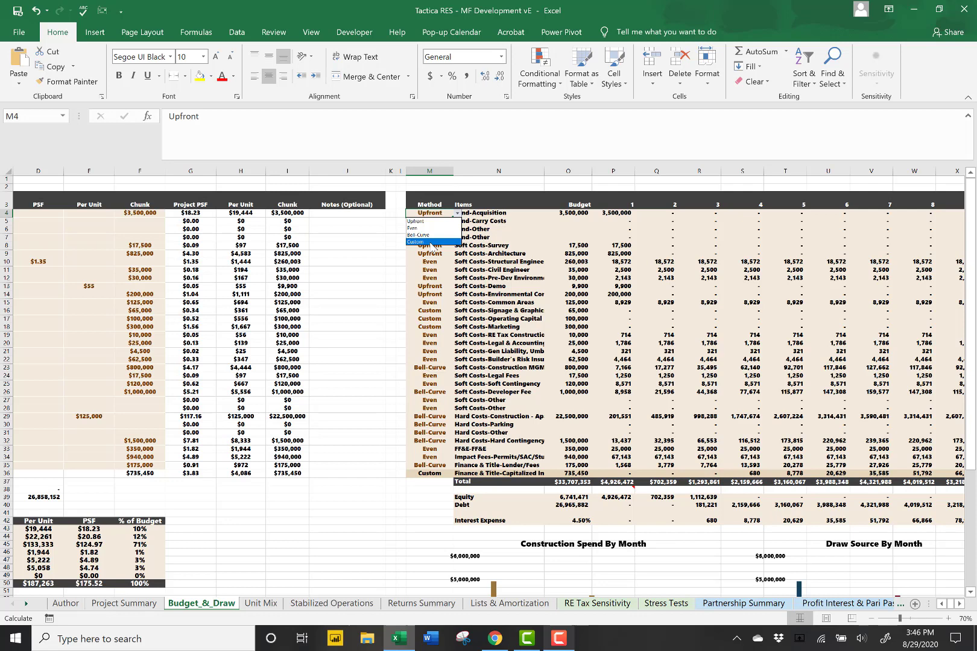
key("Escape")
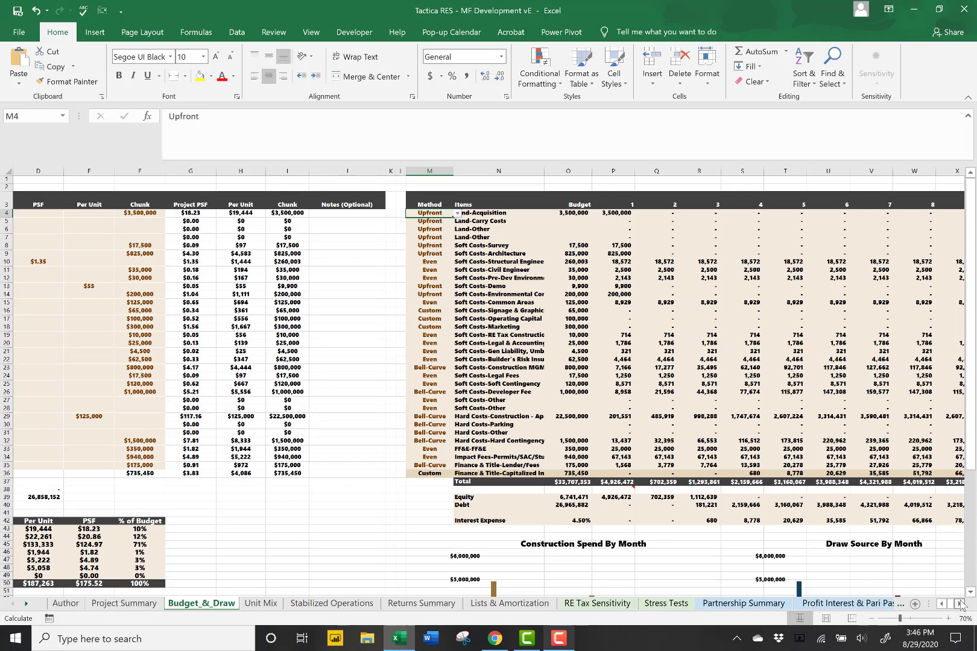
Examine the Custom-method soft costs for signage, operating capital and marketing, their month 14 amounts and the Marketing balance
scroll(784, 469, "right", 6)
scroll(784, 468, "right", 2)
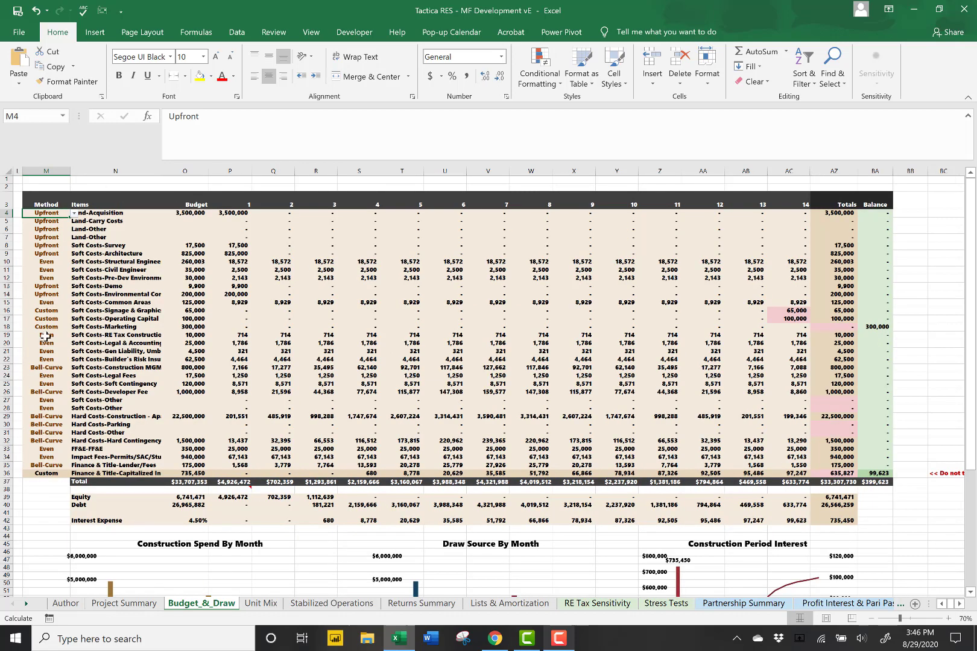
left_click_drag(104, 312, 100, 327)
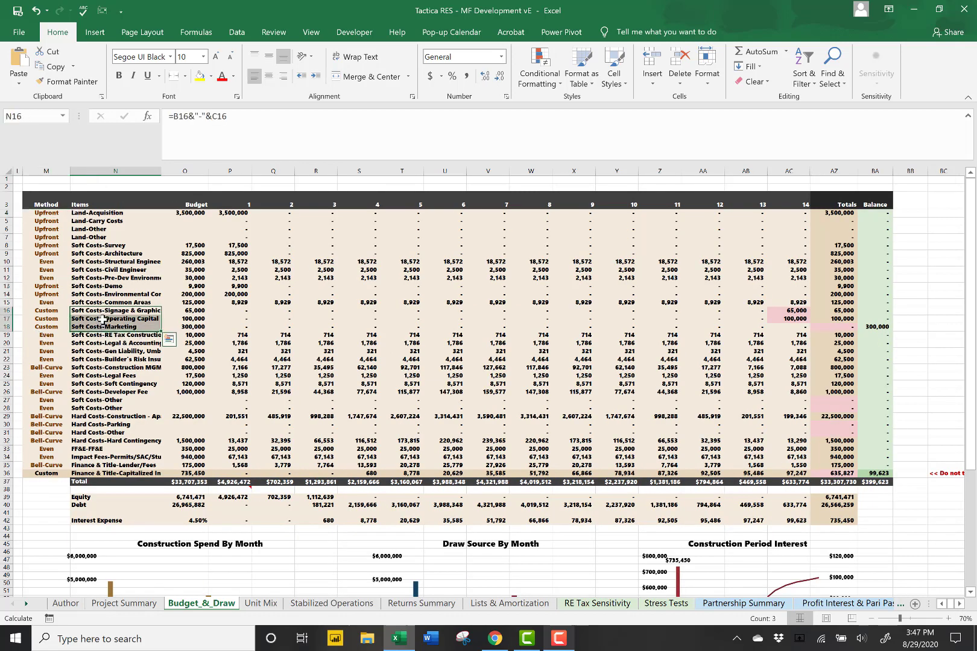
left_click(789, 311)
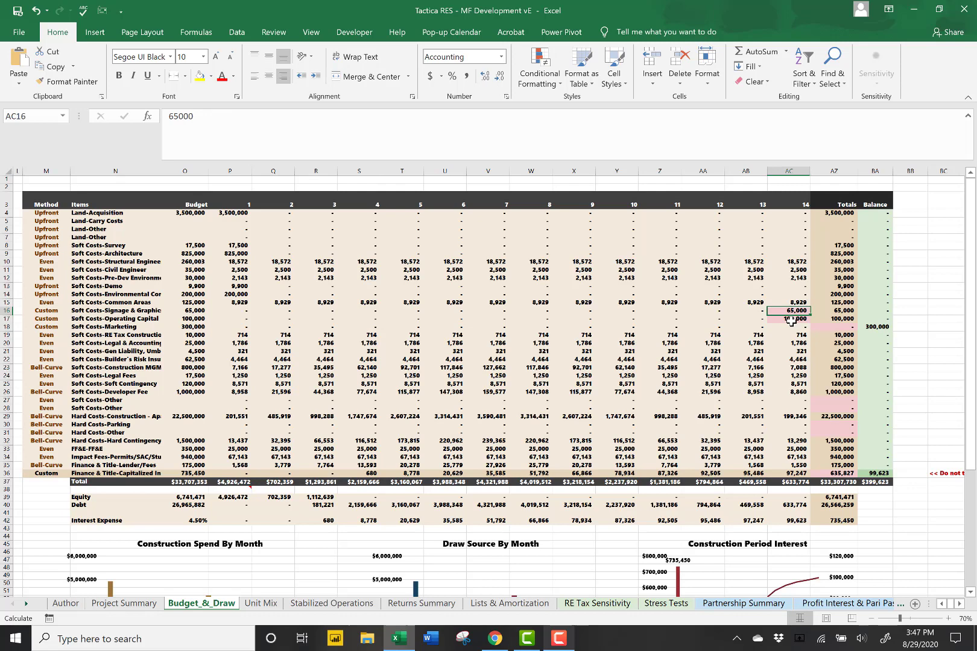
left_click(791, 319)
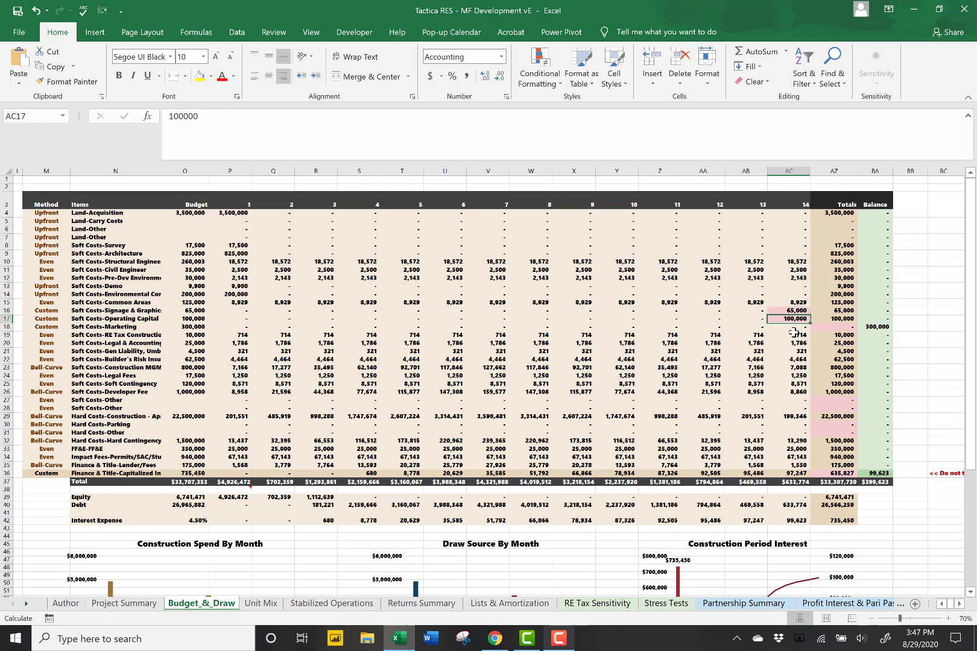
left_click(792, 328)
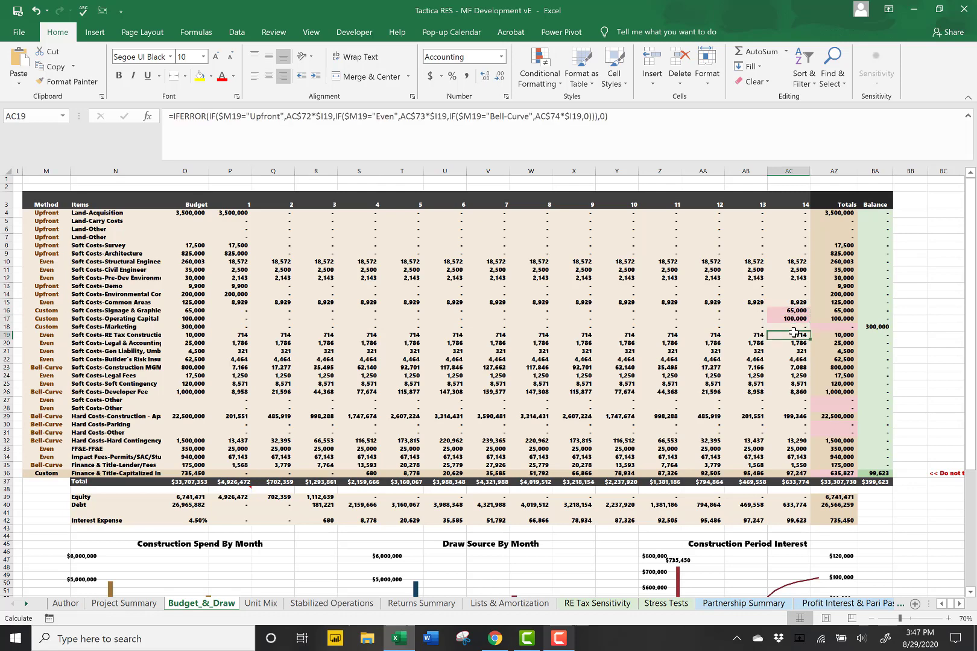
left_click(869, 326)
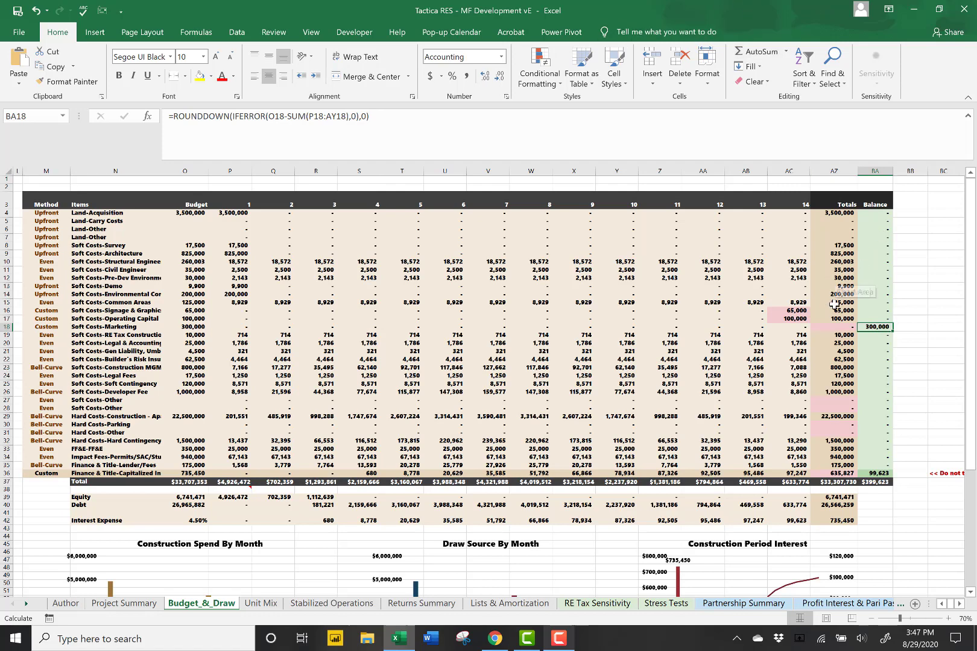
left_click_drag(804, 313, 804, 318)
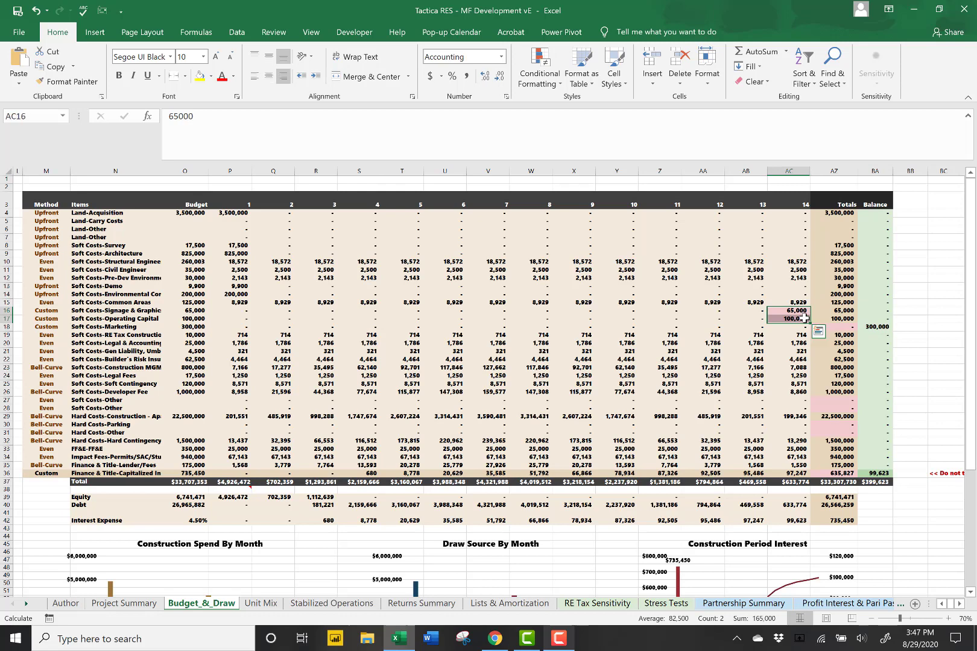
Set the Signage & Graphics draw method to Upfront, fill the Common Areas month 14 formula over its hard-coded amount, and check the Balance column
left_click(52, 311)
left_click(74, 311)
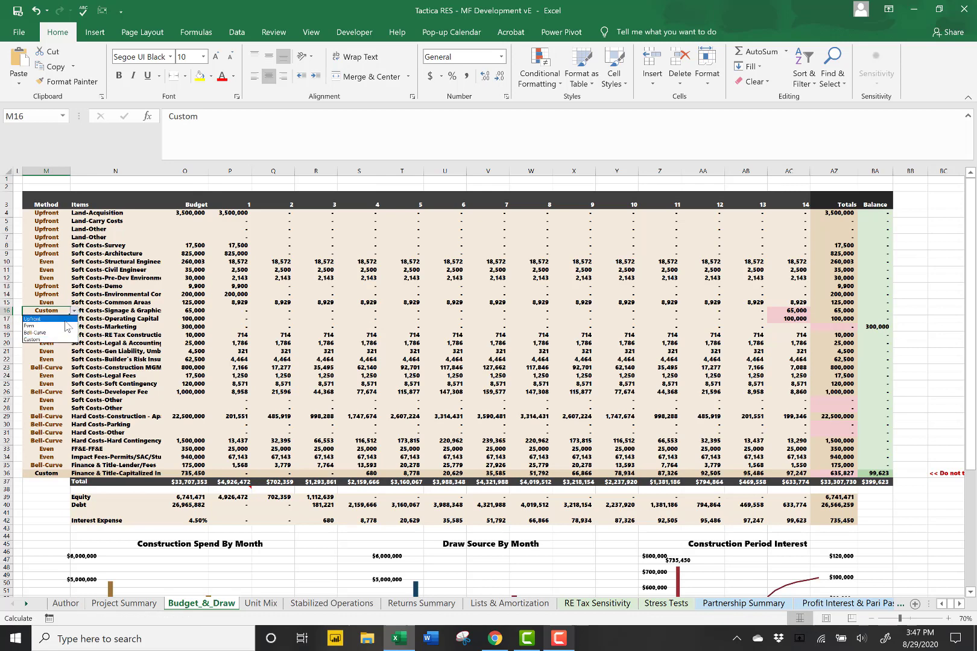
key("Return")
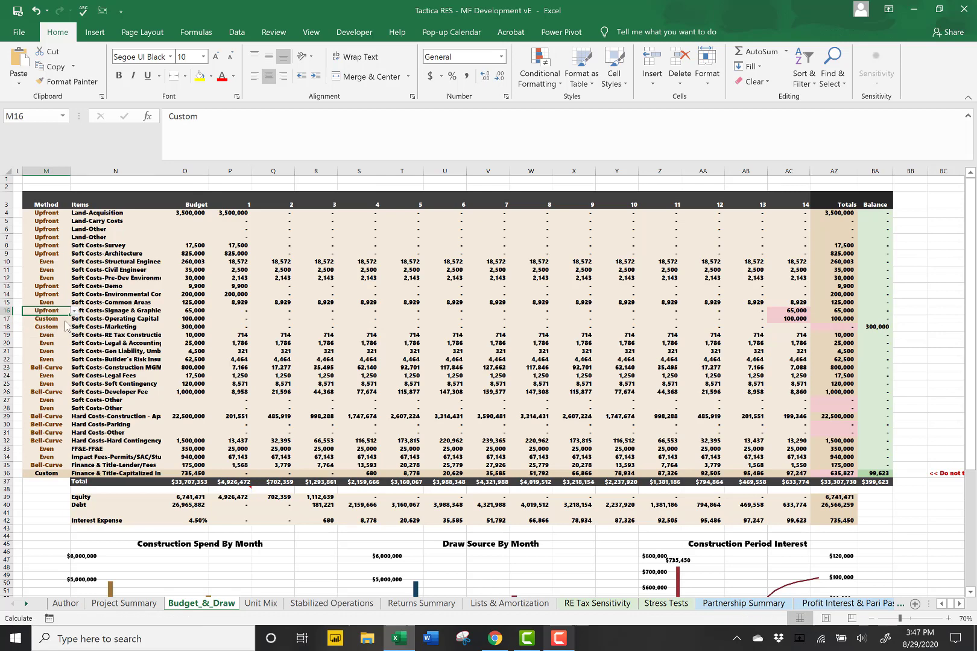
left_click(790, 303)
left_click_drag(810, 307, 812, 317)
left_click(790, 310)
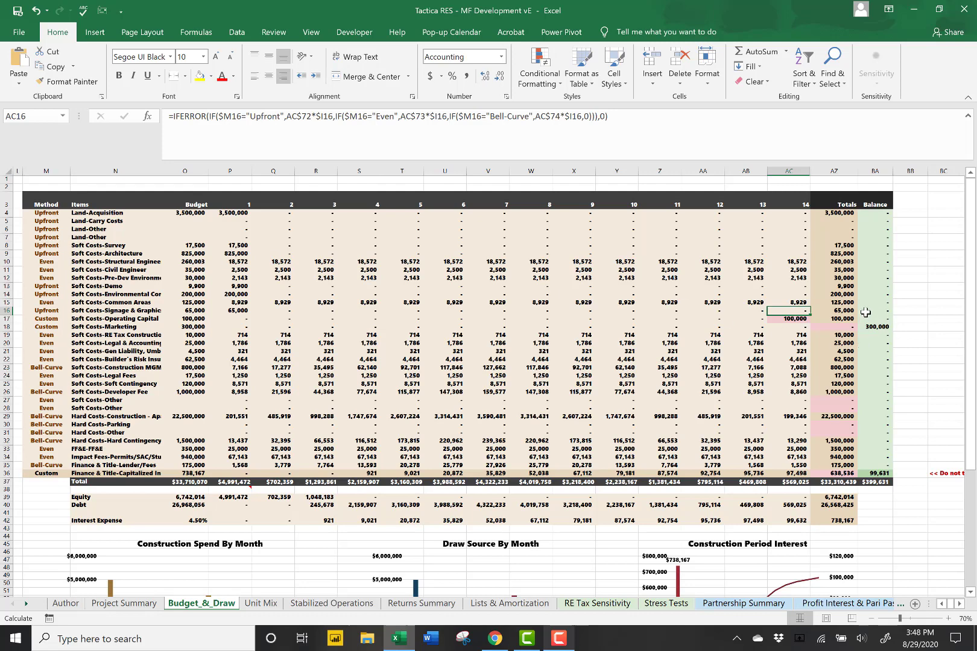
left_click(865, 311)
left_click(875, 327)
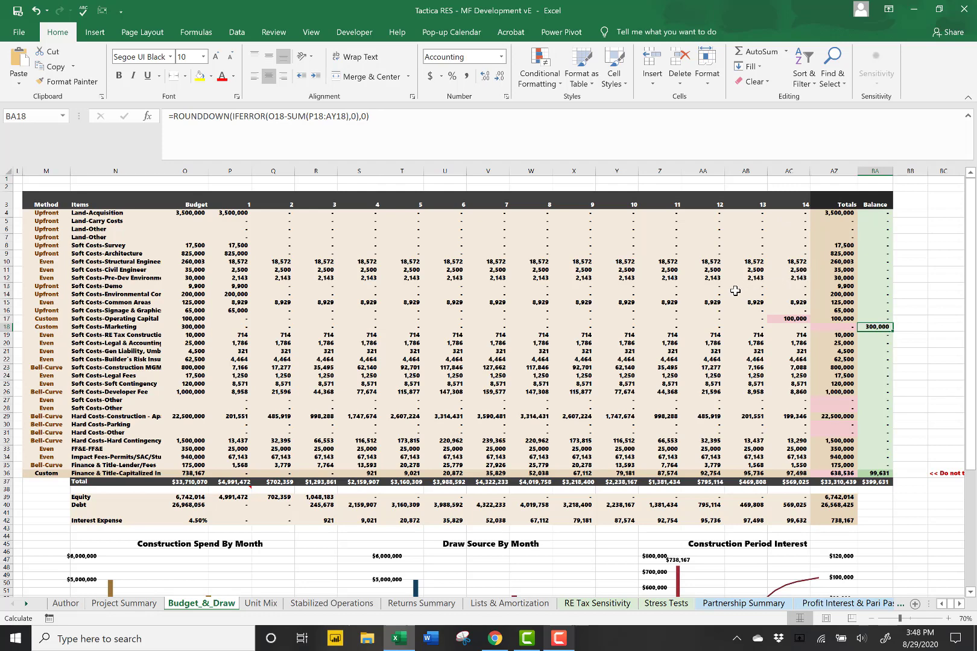
Examine the monthly Equity, Debt and Interest Expense rows, the Capitalized Interest formula, and the construction spend, draw source and interest charts
scroll(325, 436, "down", 1)
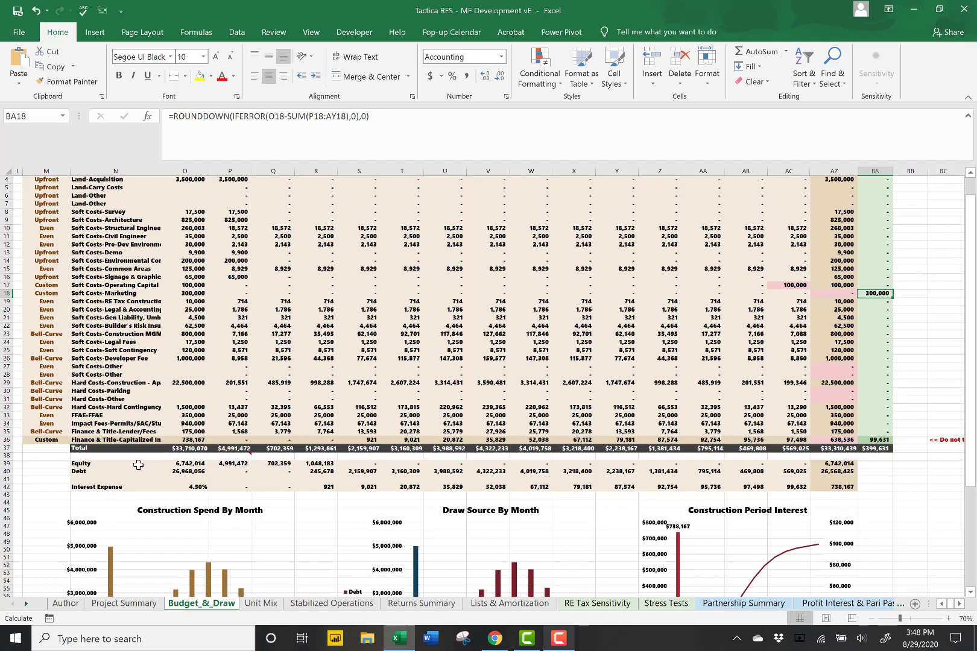
scroll(138, 464, "down", 1)
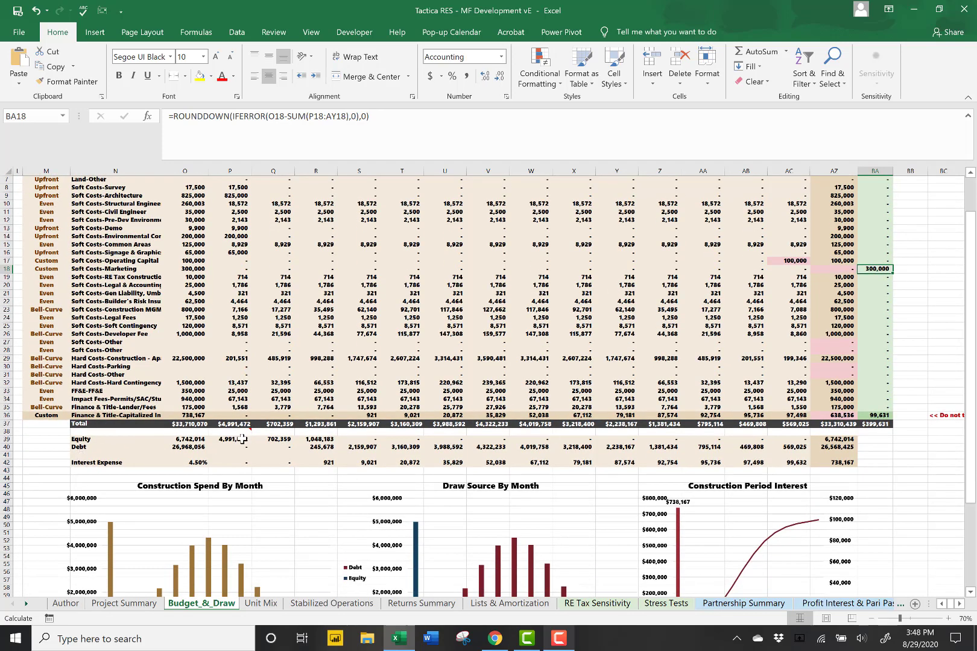
left_click_drag(242, 439, 492, 449)
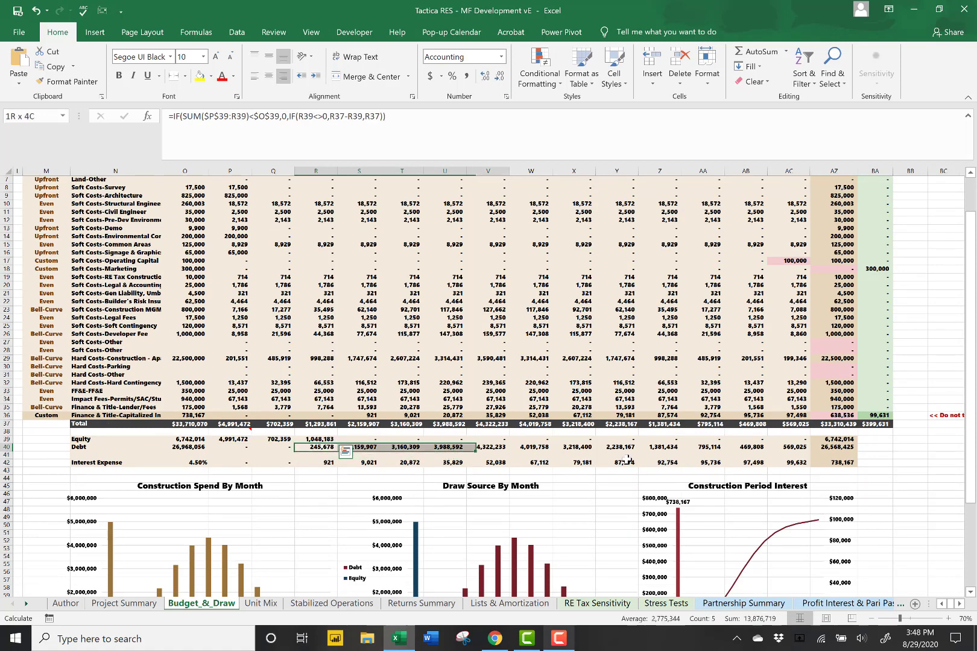
left_click_drag(627, 460, 769, 451)
left_click(402, 455)
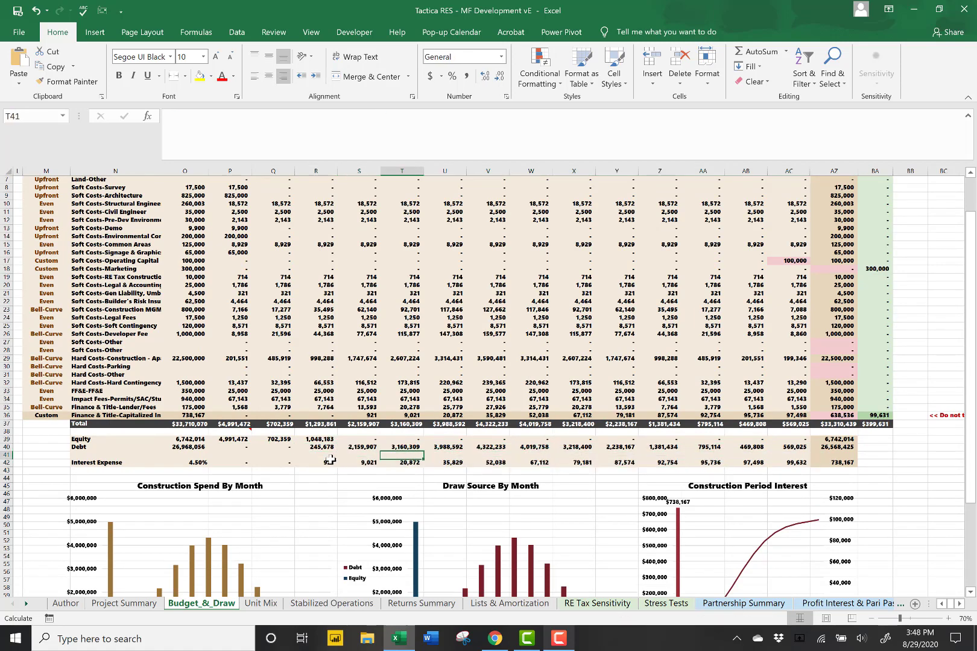
left_click(330, 456)
left_click(330, 462)
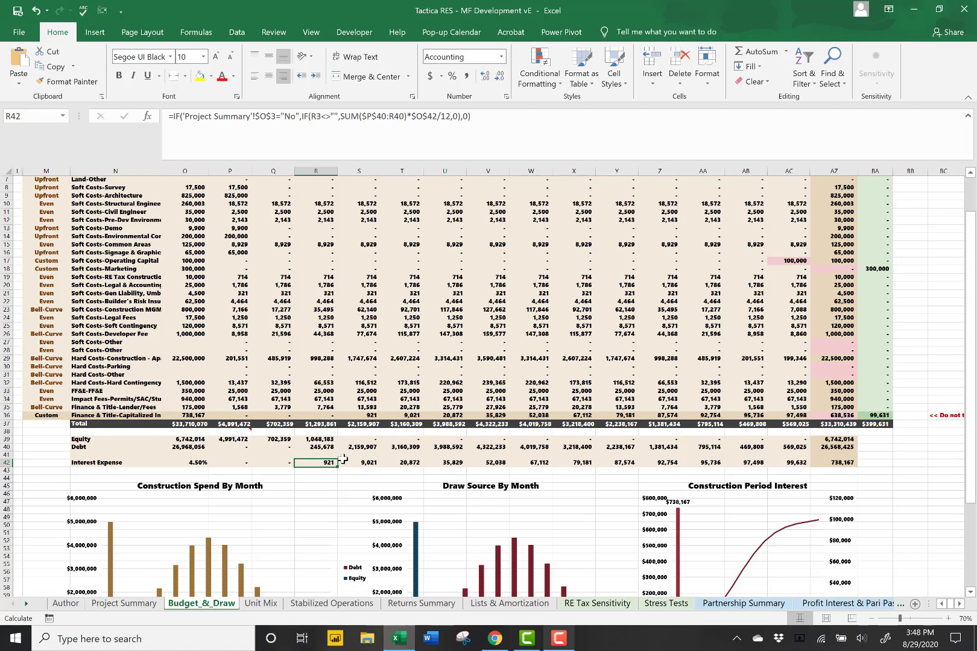
left_click(369, 415)
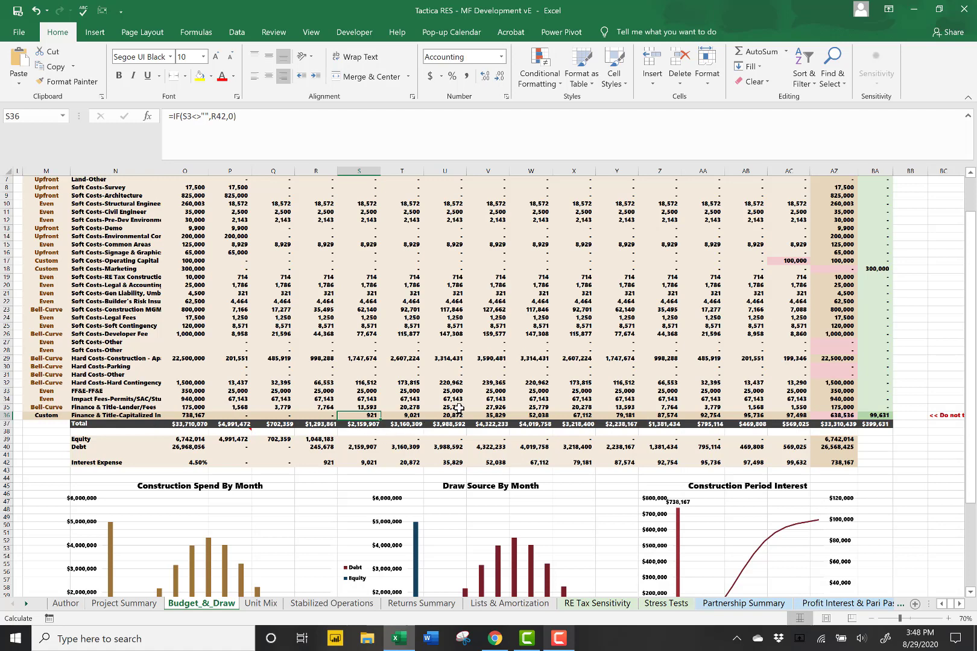
scroll(456, 410, "down", 3)
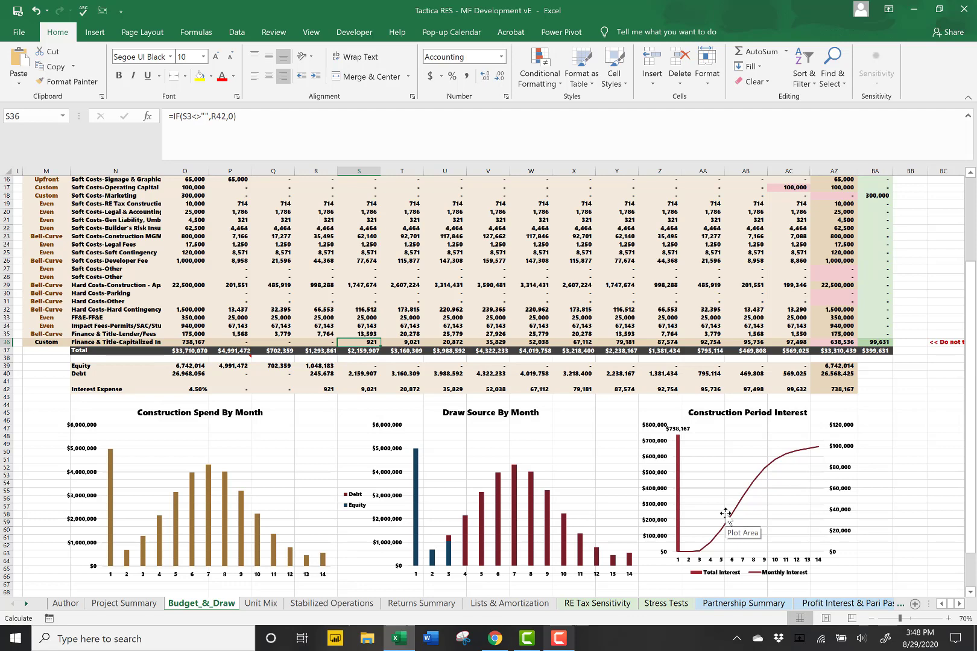
scroll(630, 493, "up", 5)
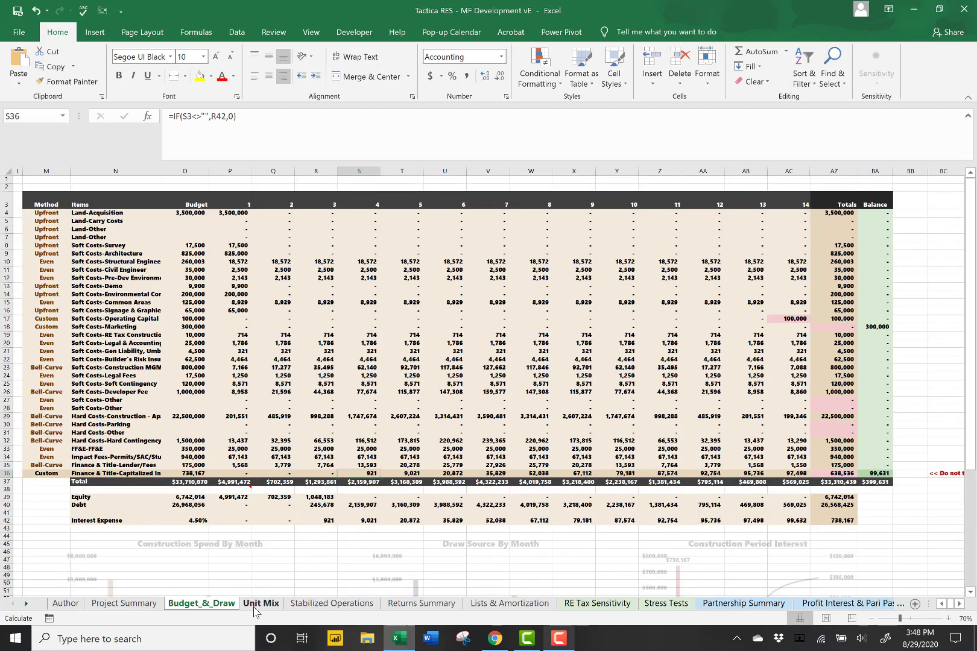
Review the Unit Mix sheet, then examine the loss-to-lease, concessions and bad debt percentages in the Stabilized Operations income section
left_click(258, 604)
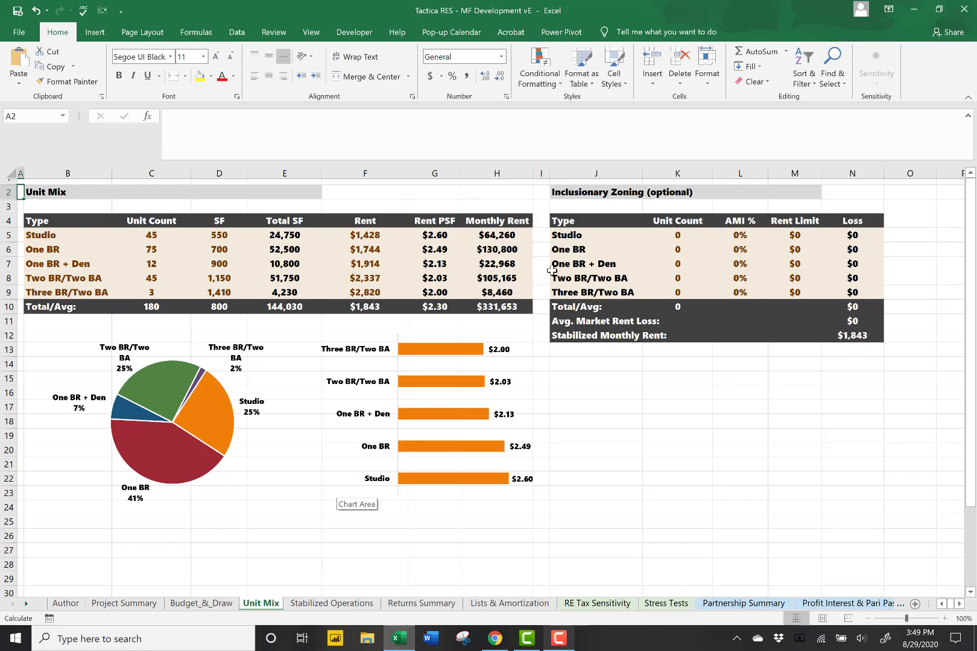
left_click(302, 601)
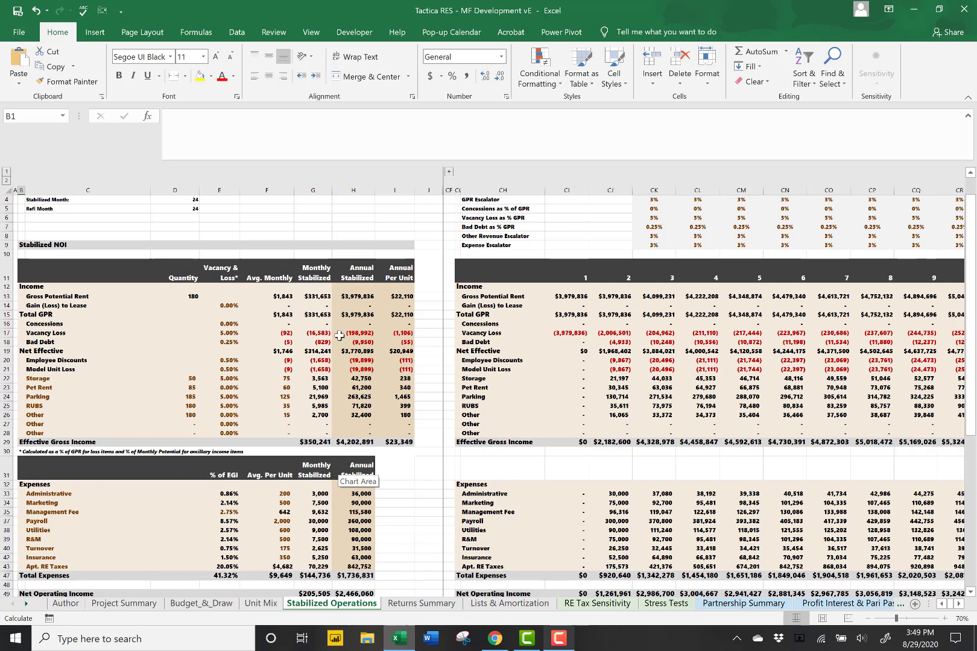
left_click(238, 306)
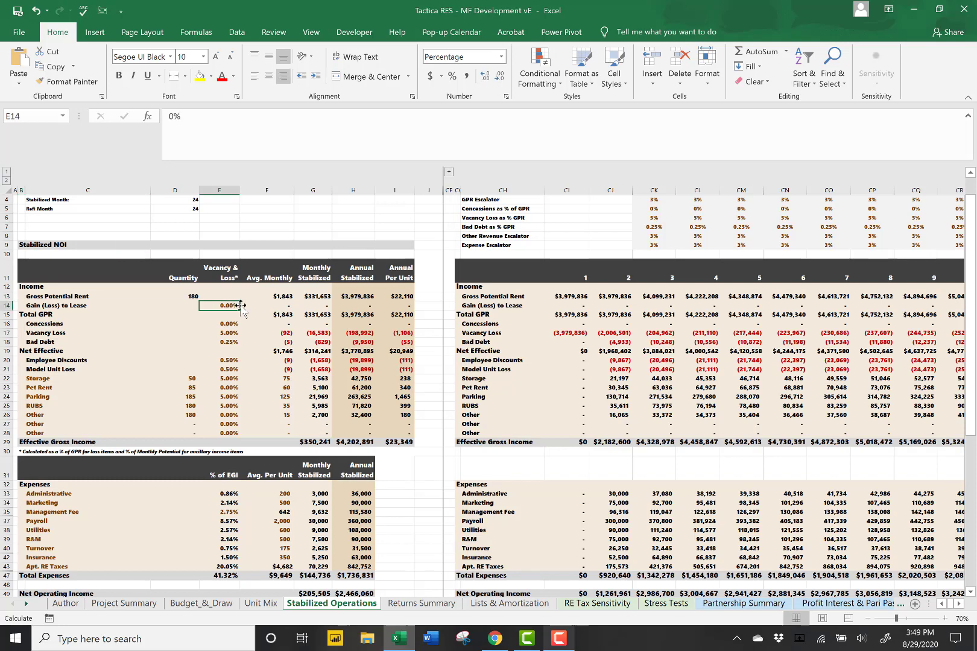
left_click(233, 334)
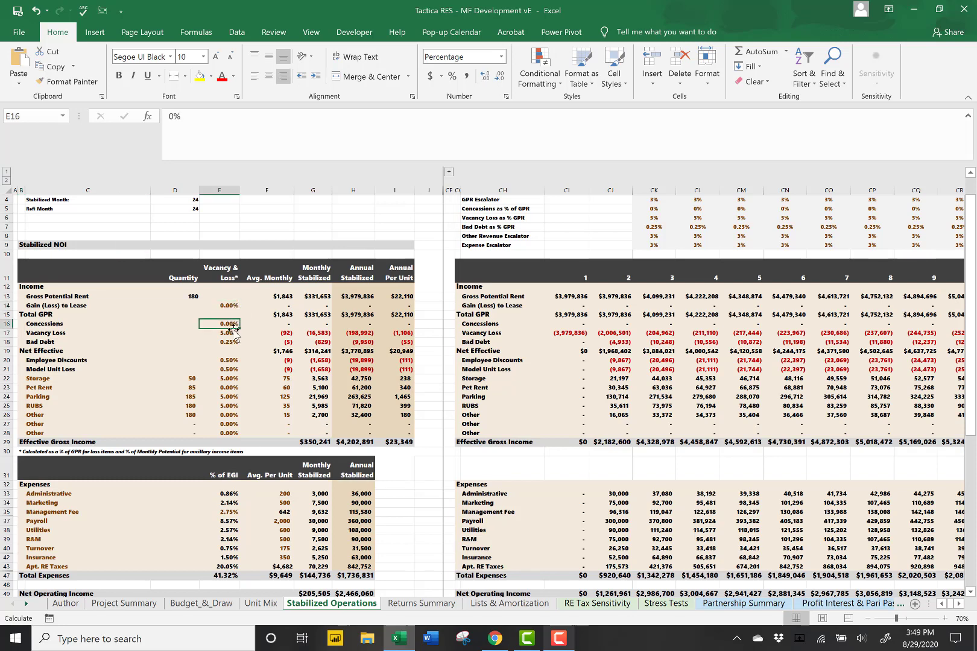
left_click(236, 344)
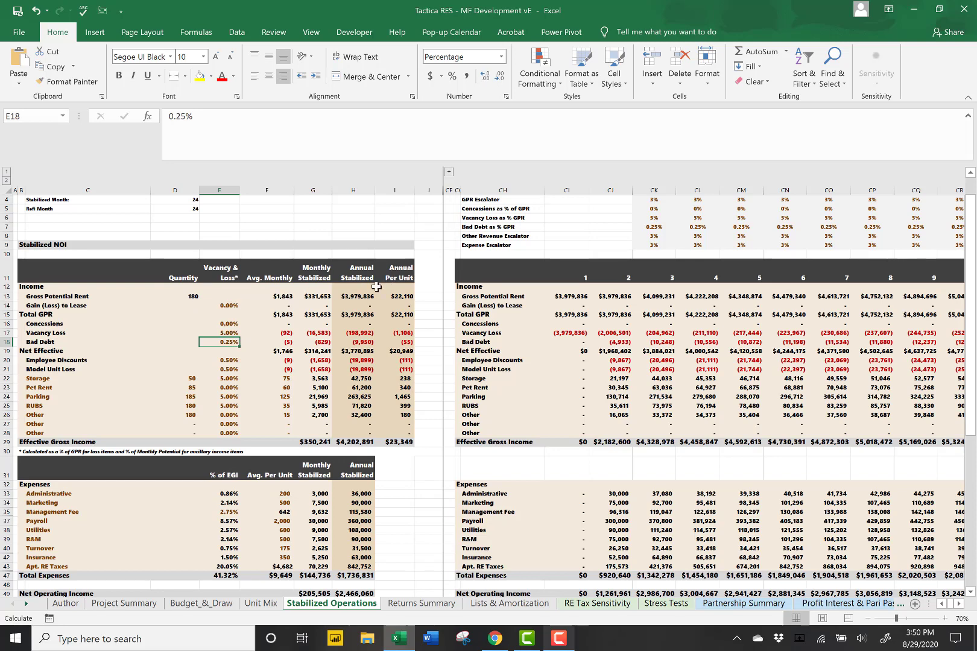
scroll(267, 299, "up", 1)
scroll(267, 299, "down", 3)
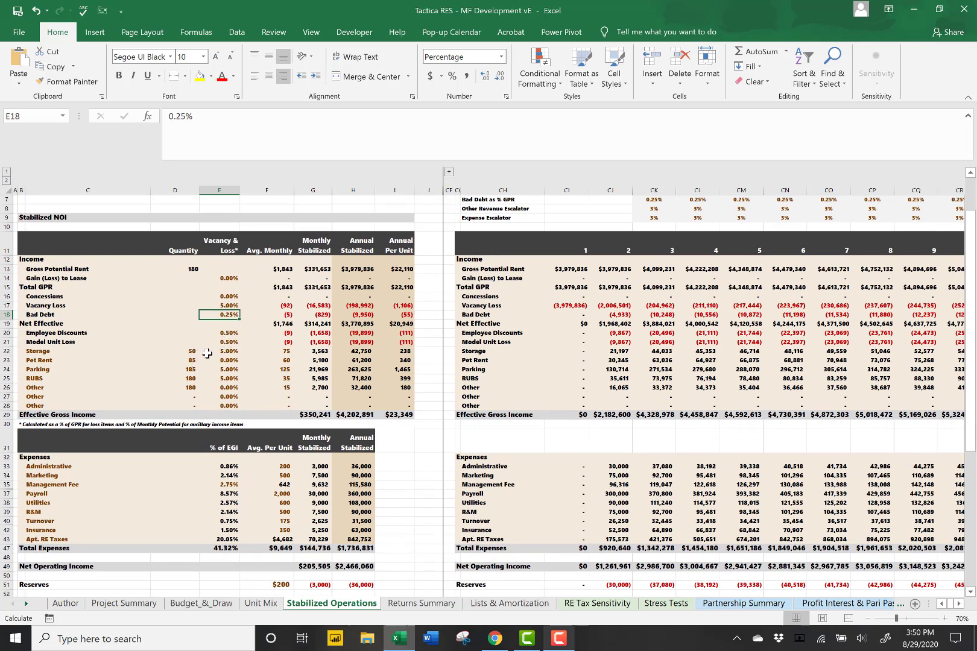
Examine the ancillary income rows from Storage to Other across quantity, vacancy, average monthly, stabilized monthly, annual and per-unit columns
left_click_drag(195, 351, 186, 385)
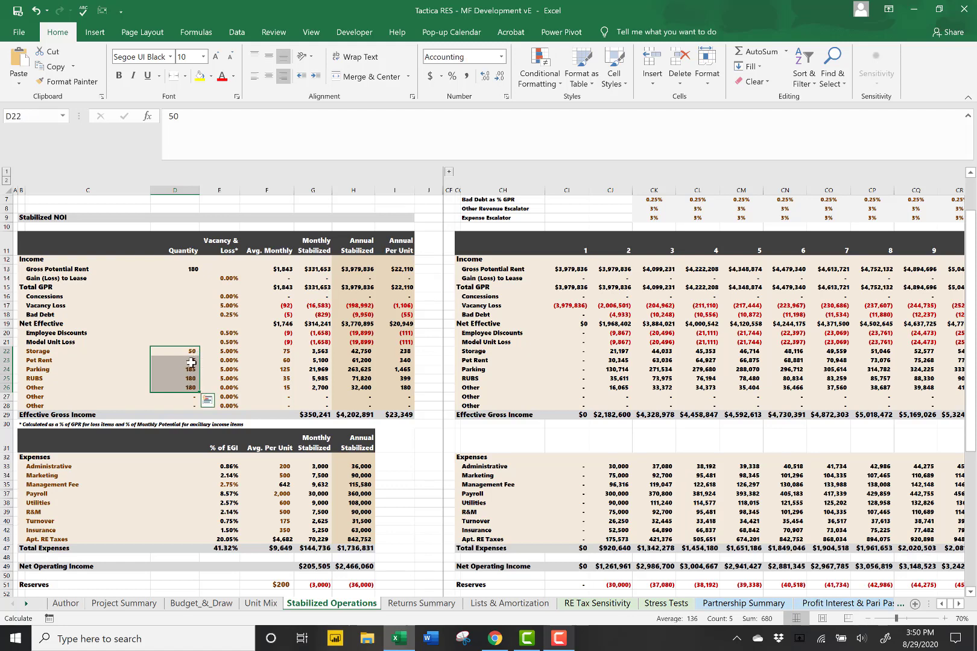
left_click(191, 362)
left_click(190, 369)
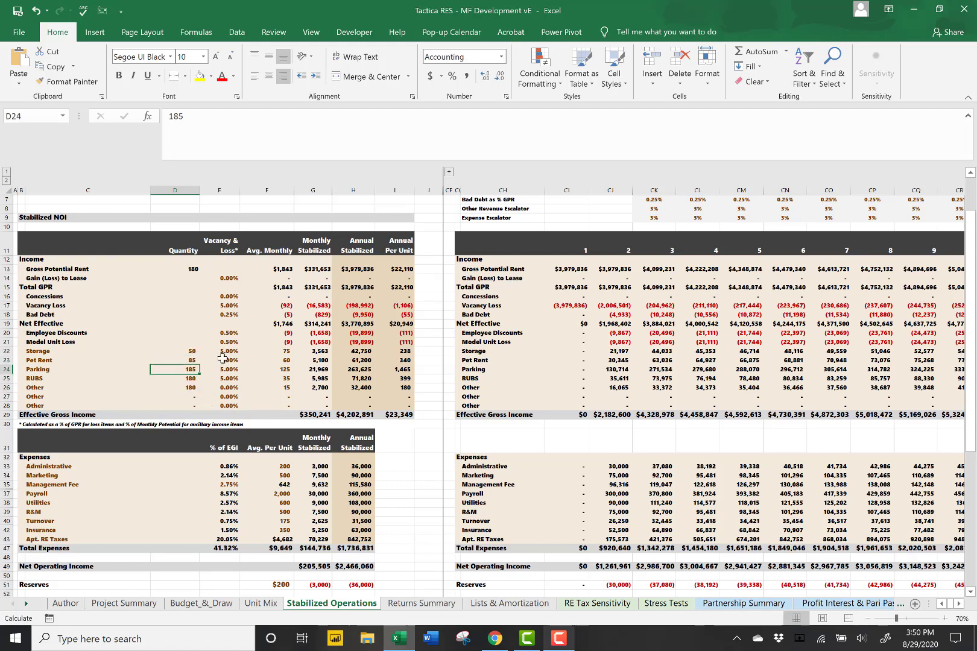
left_click_drag(223, 351, 224, 378)
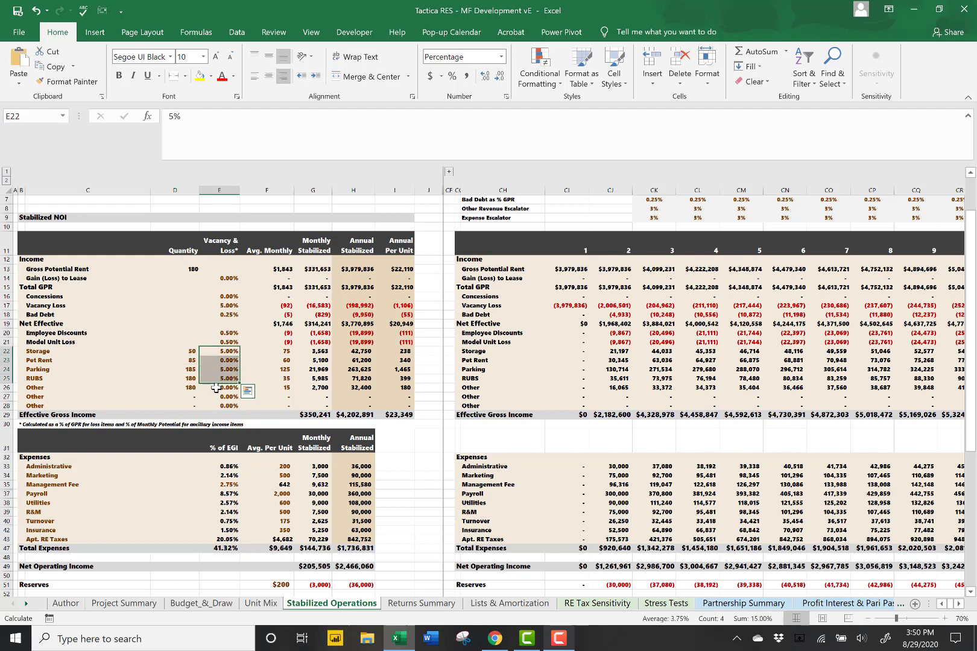
left_click_drag(287, 353, 283, 388)
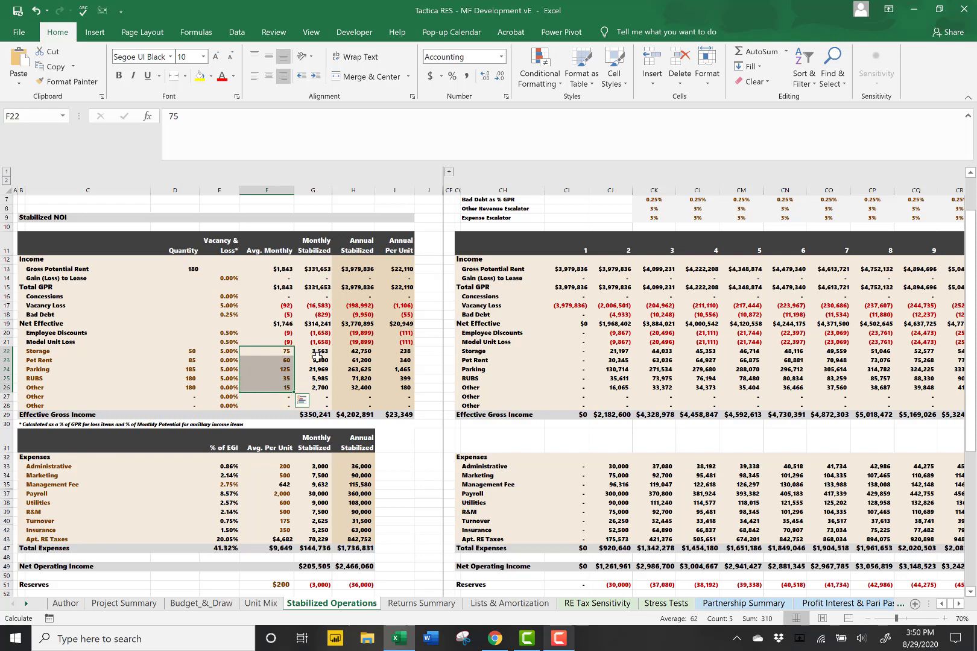
left_click_drag(317, 352, 318, 378)
left_click_drag(357, 347, 360, 386)
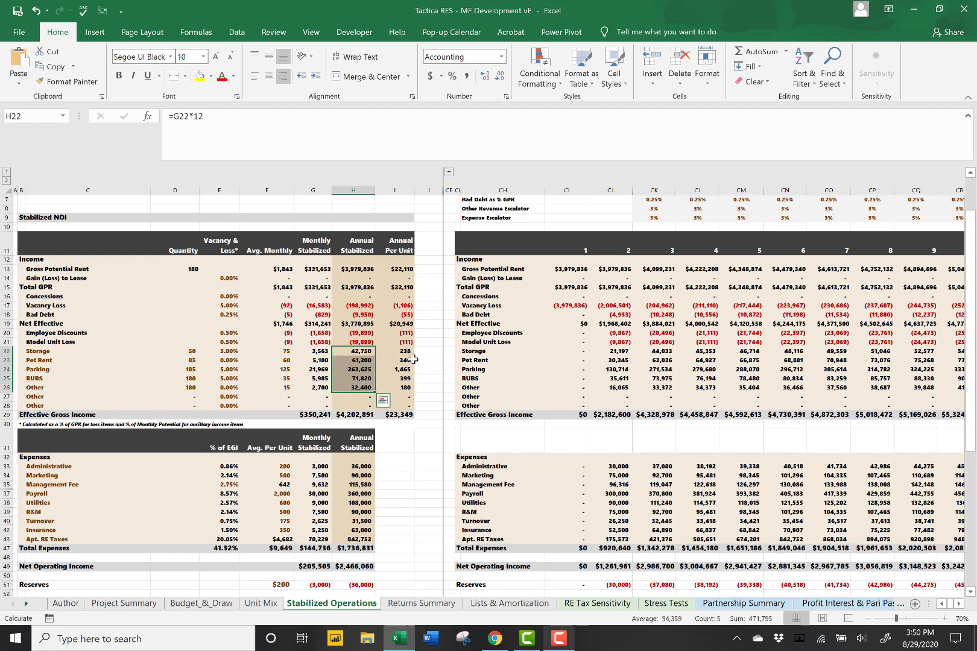
left_click_drag(405, 351, 406, 382)
Examine the Management Fee percentage, the Apt. RE Taxes share of EGI and the per-unit Reserves assumption
scroll(260, 394, "down", 4)
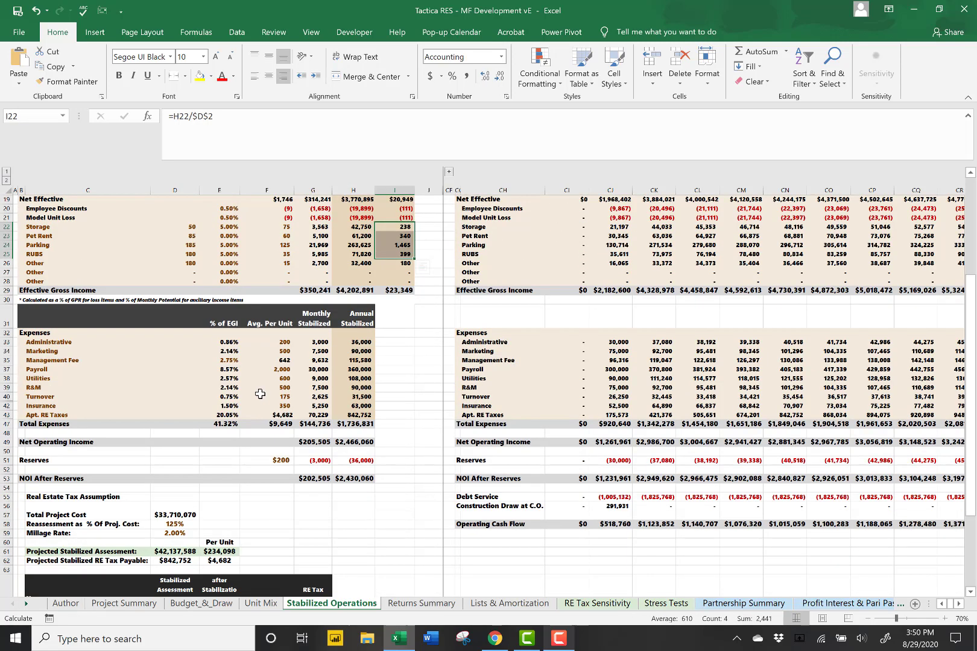
left_click(231, 360)
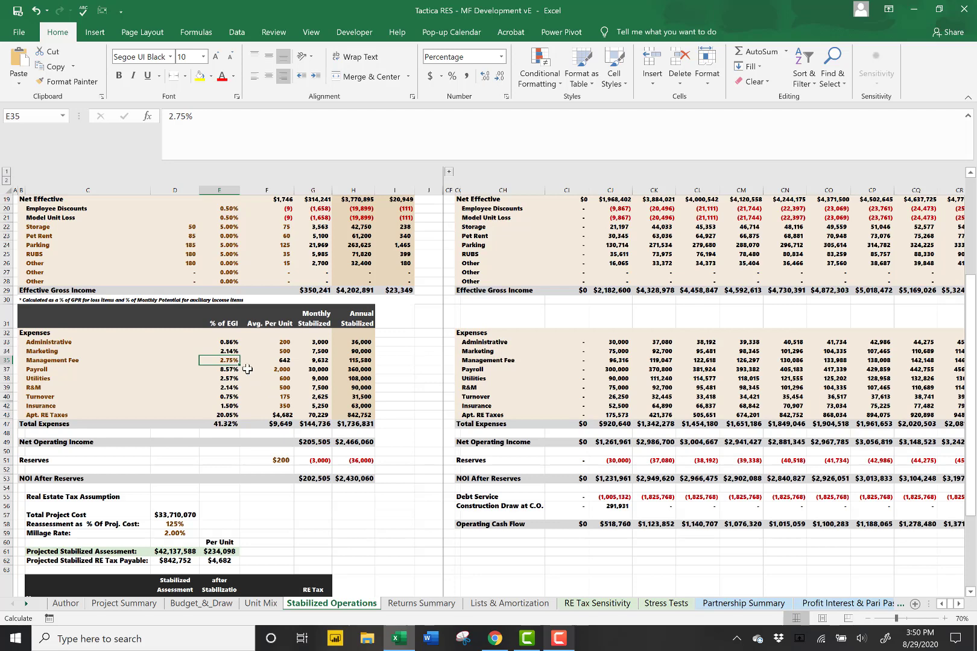
left_click(216, 415)
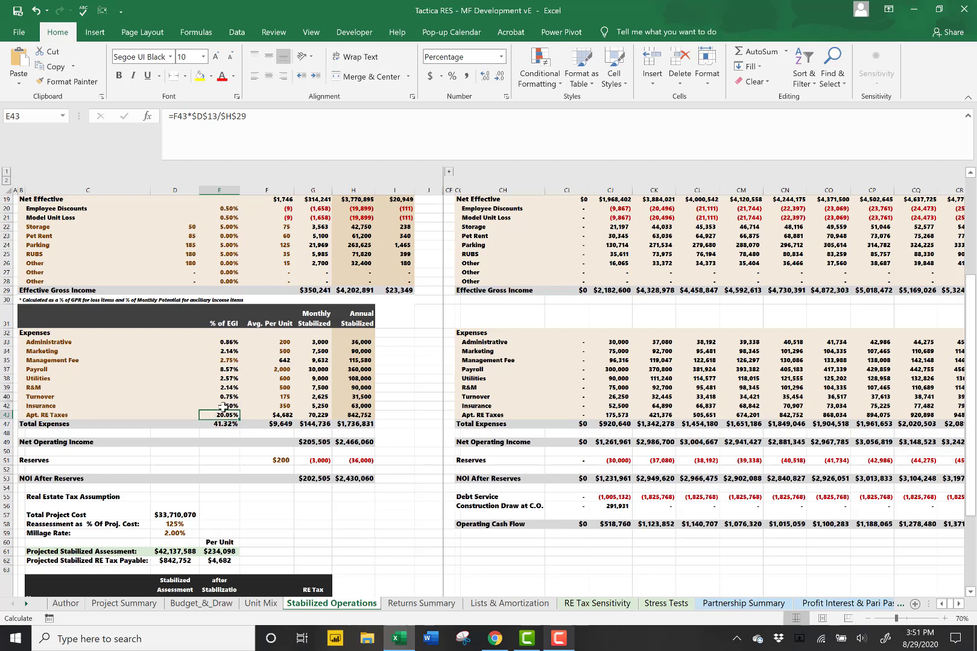
left_click(270, 460)
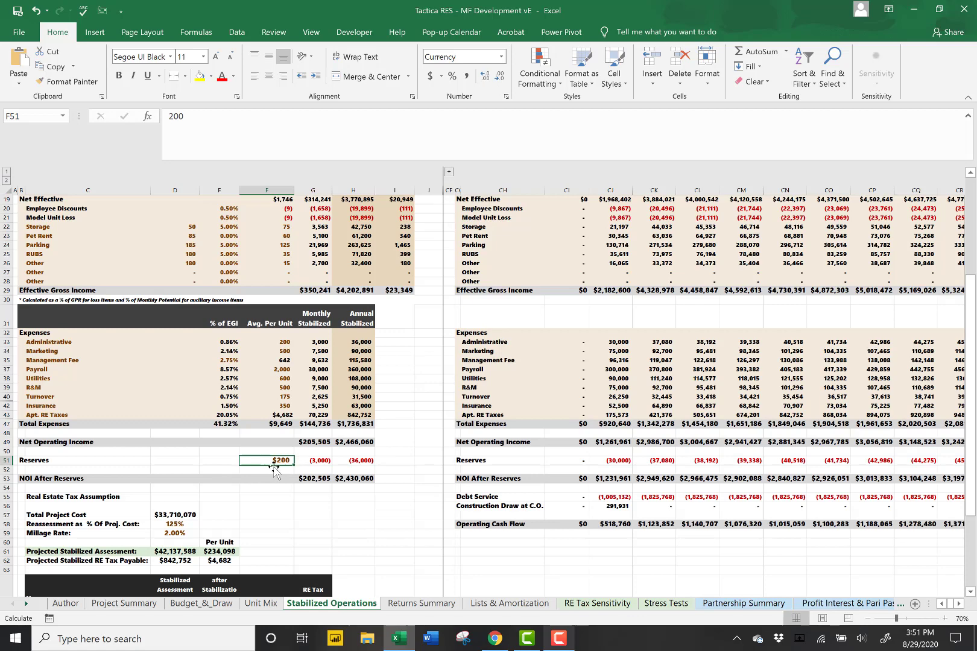
Examine the Real Estate Tax Assumption inputs and the formulas for projected stabilized assessment and tax payable, in total and per unit
scroll(277, 458, "down", 4)
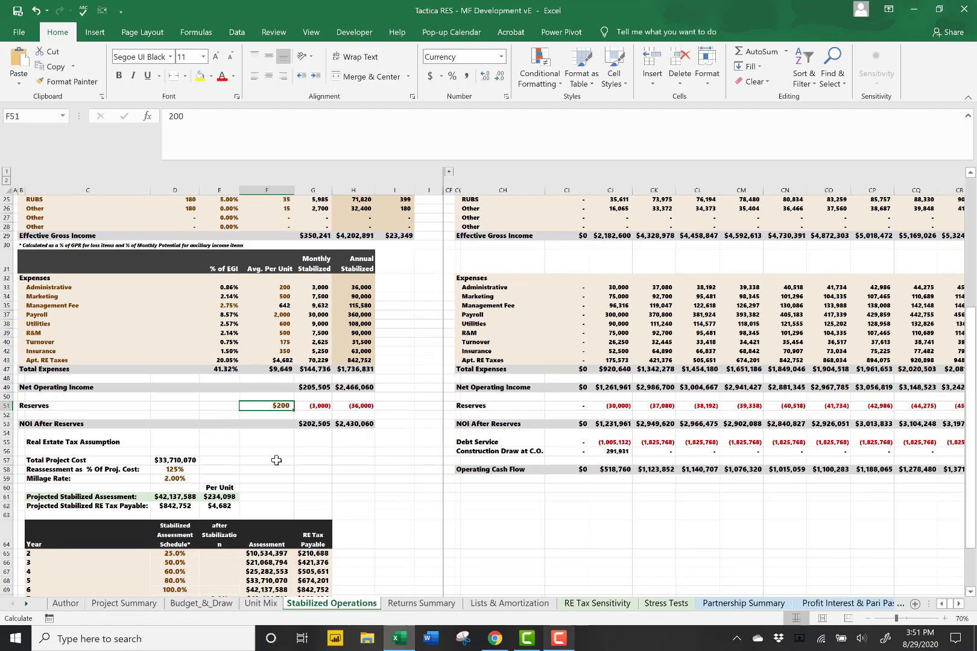
scroll(304, 400, "down", 4)
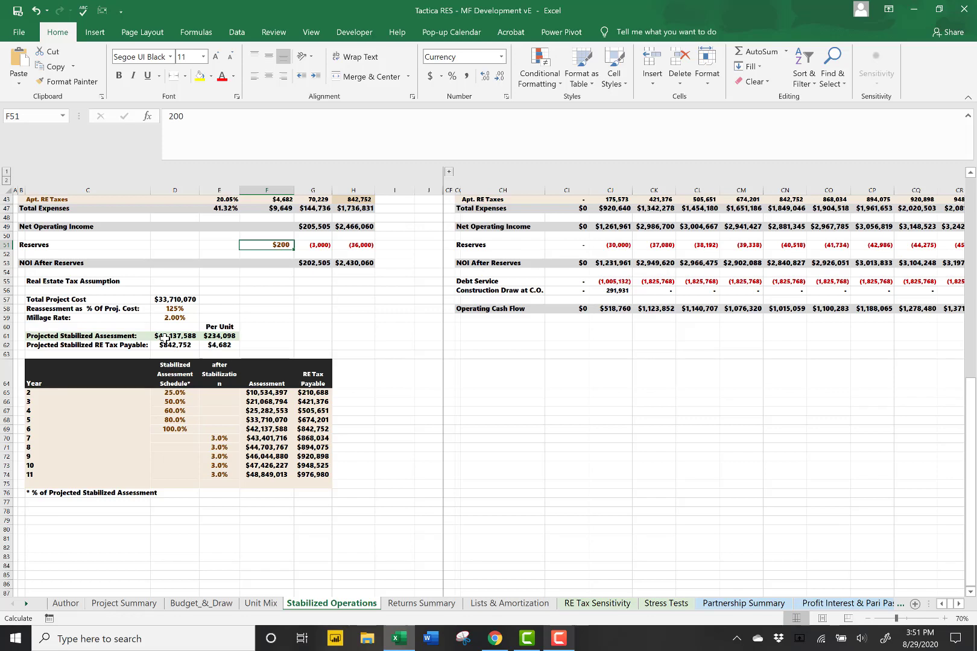
left_click(183, 308)
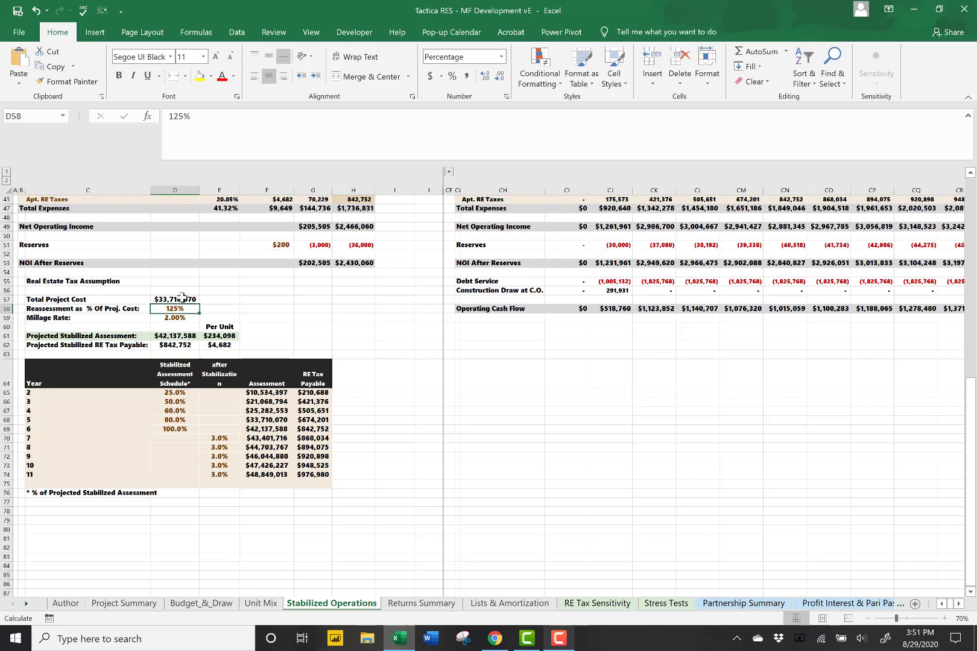
left_click(181, 298)
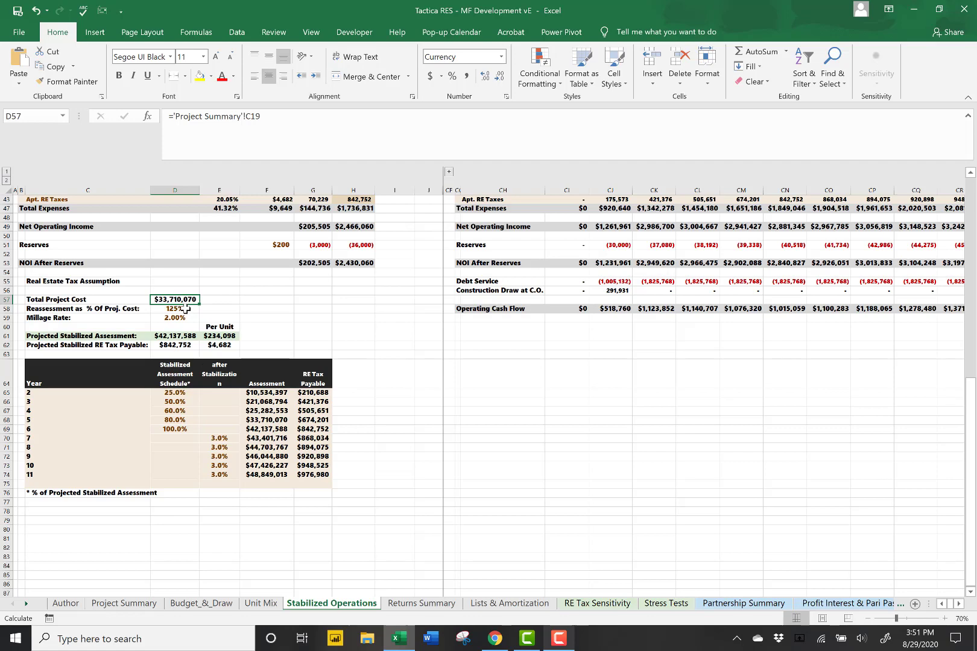
left_click(184, 309)
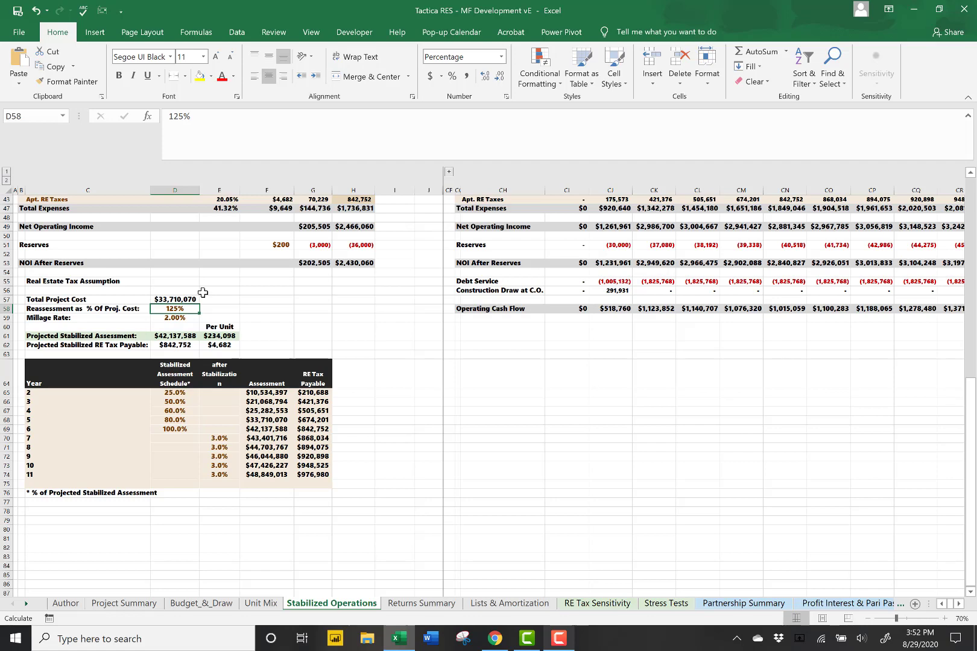
left_click(173, 319)
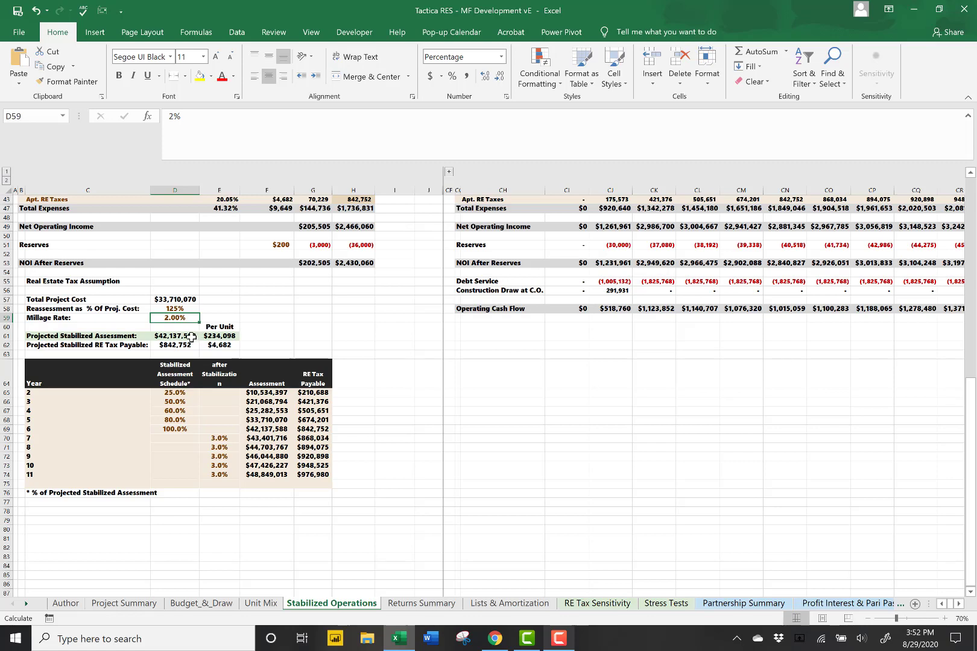
left_click_drag(193, 335, 232, 345)
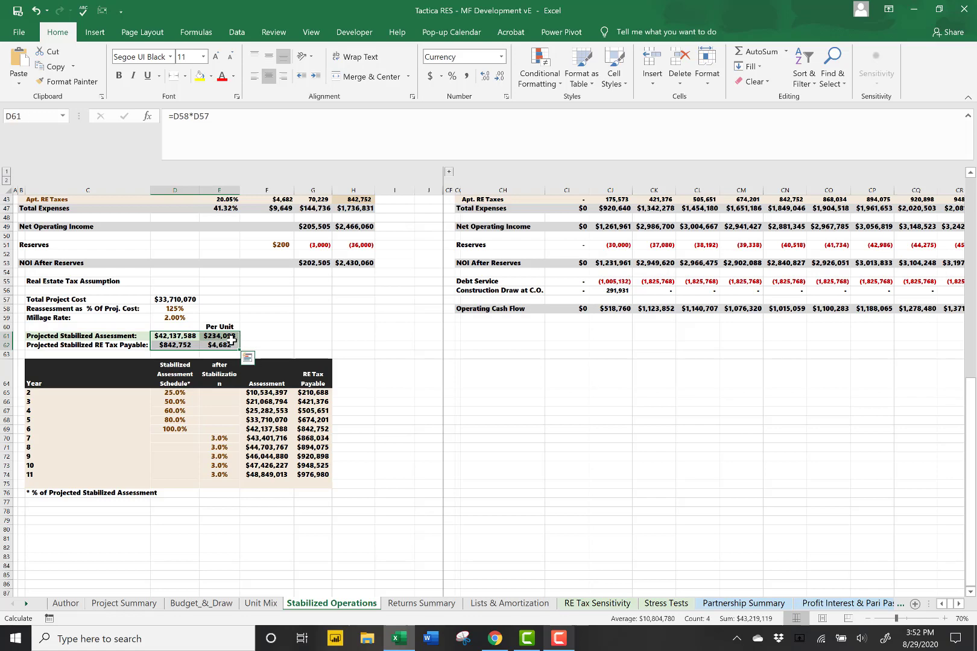
left_click(190, 338)
key("Escape")
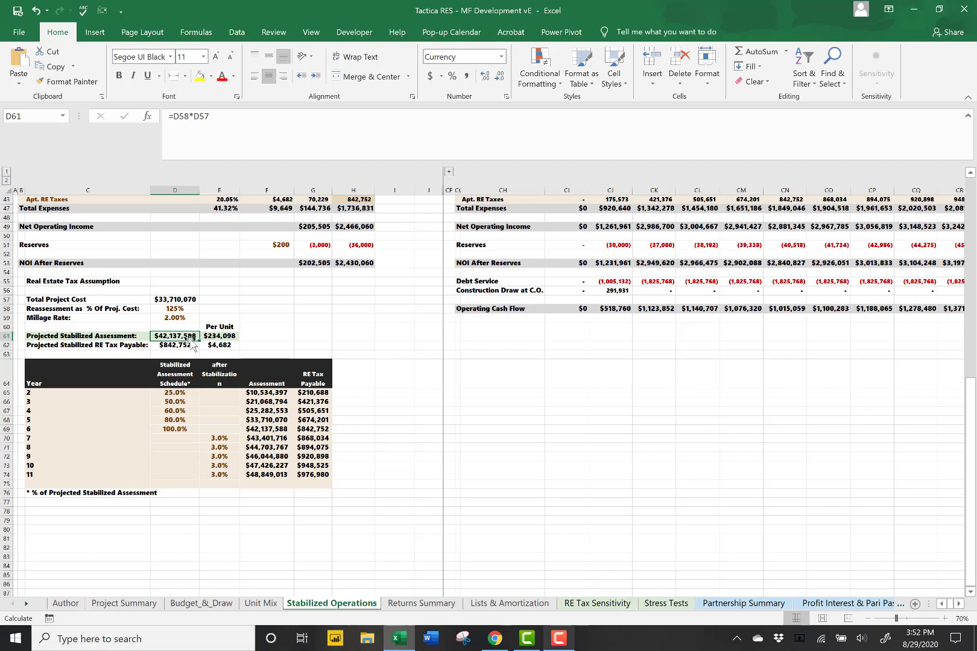
left_click(204, 338)
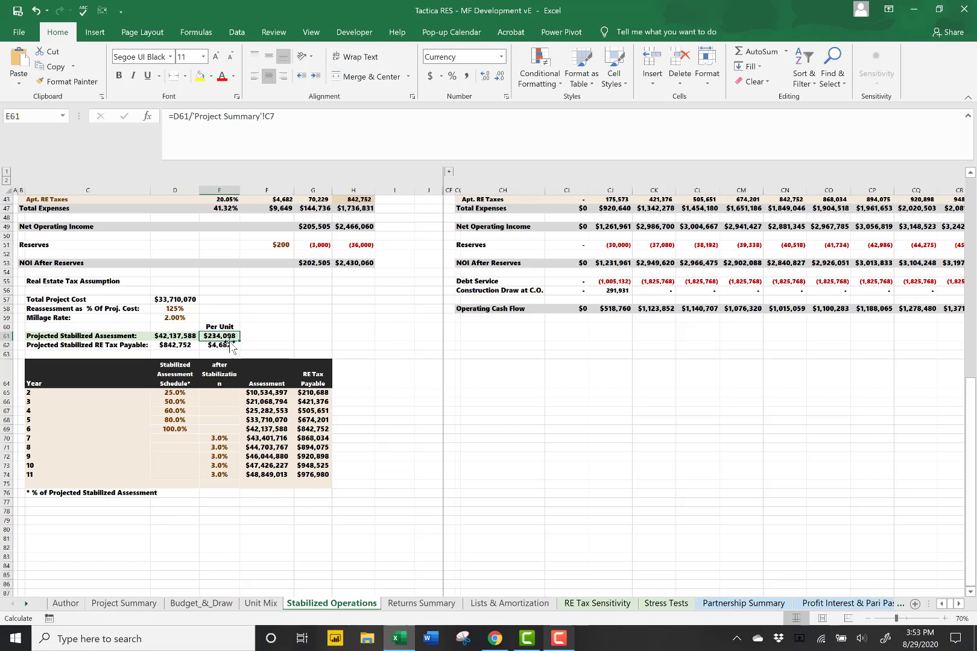
left_click(183, 347)
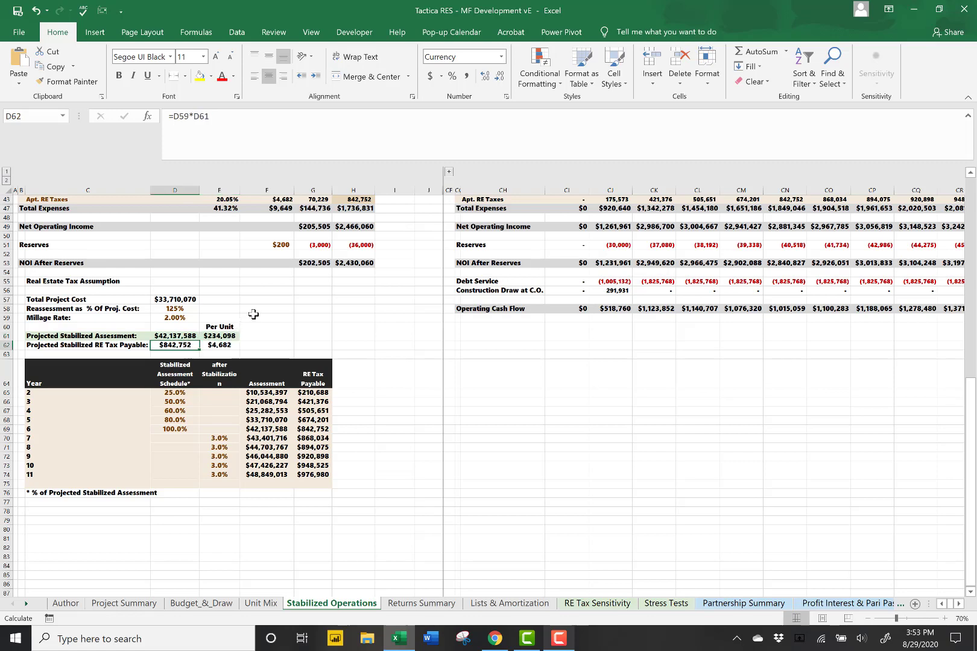
left_click(220, 344)
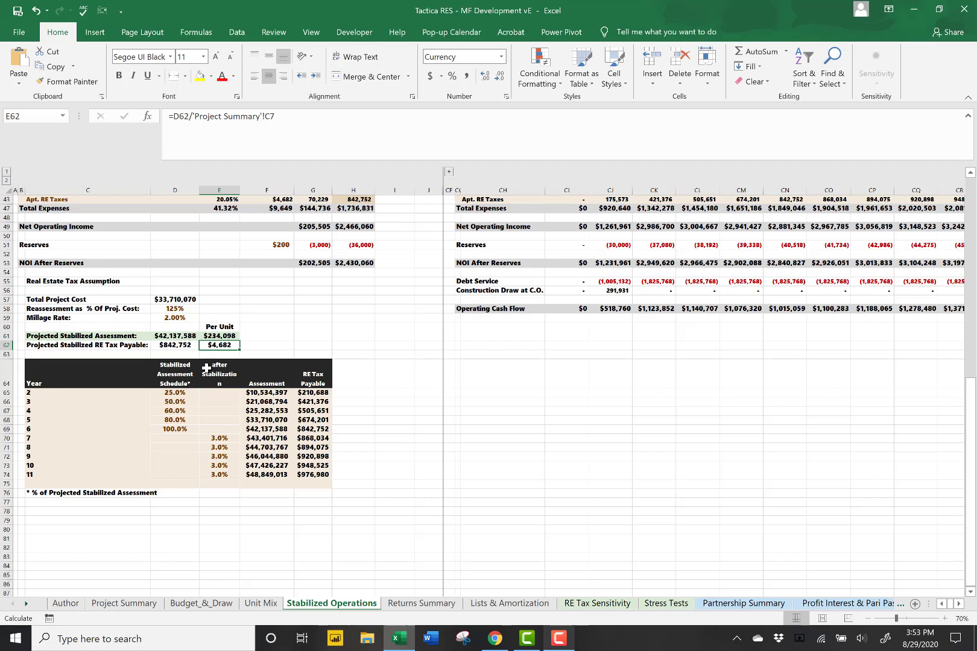
Compare the year 6 assessment percentage, assessment and RE tax payable with the projected stabilized assessment and tax payable
left_click(180, 429)
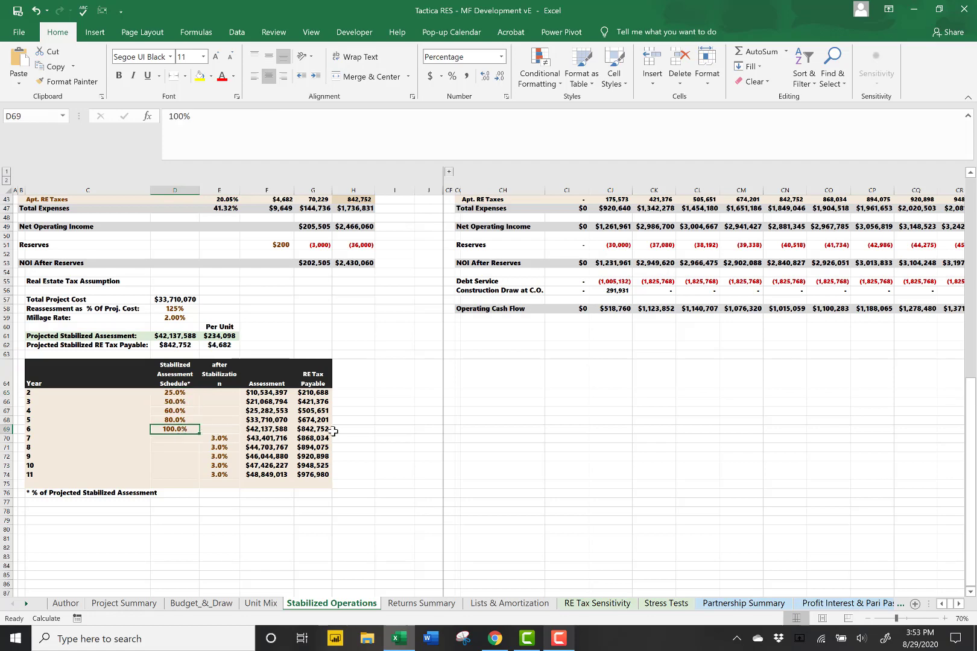
left_click_drag(331, 430, 266, 429)
left_click(180, 429)
left_click(176, 336)
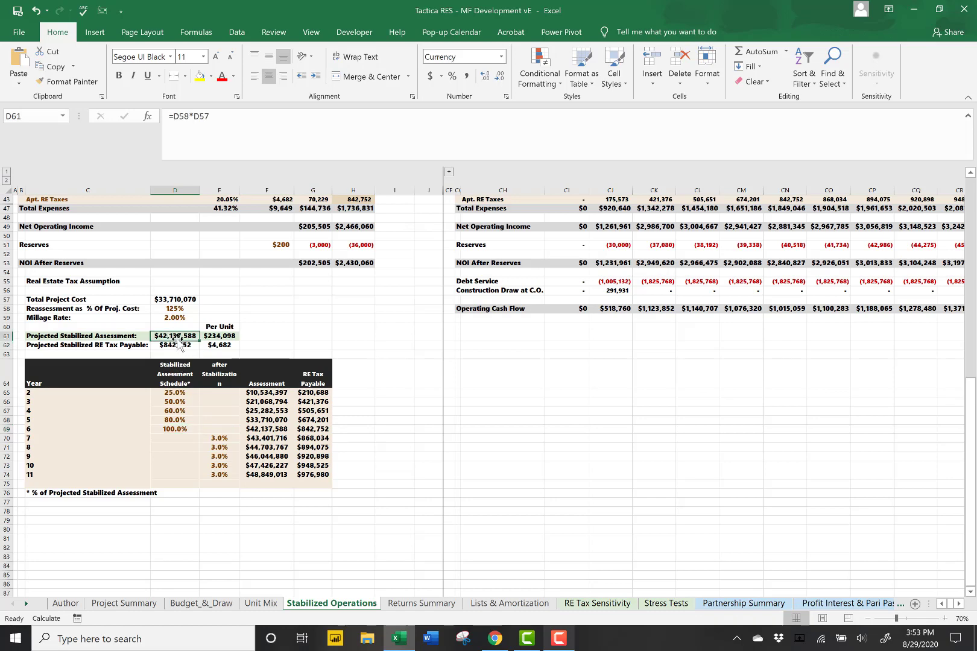
left_click(266, 429)
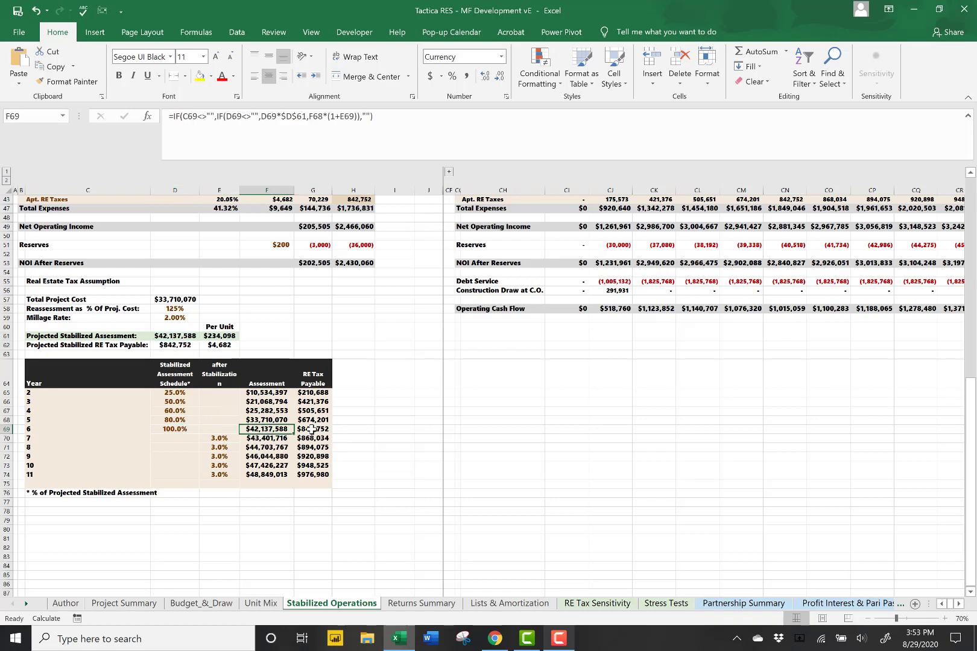
left_click(311, 428)
left_click(265, 428)
left_click(311, 429)
left_click(168, 347)
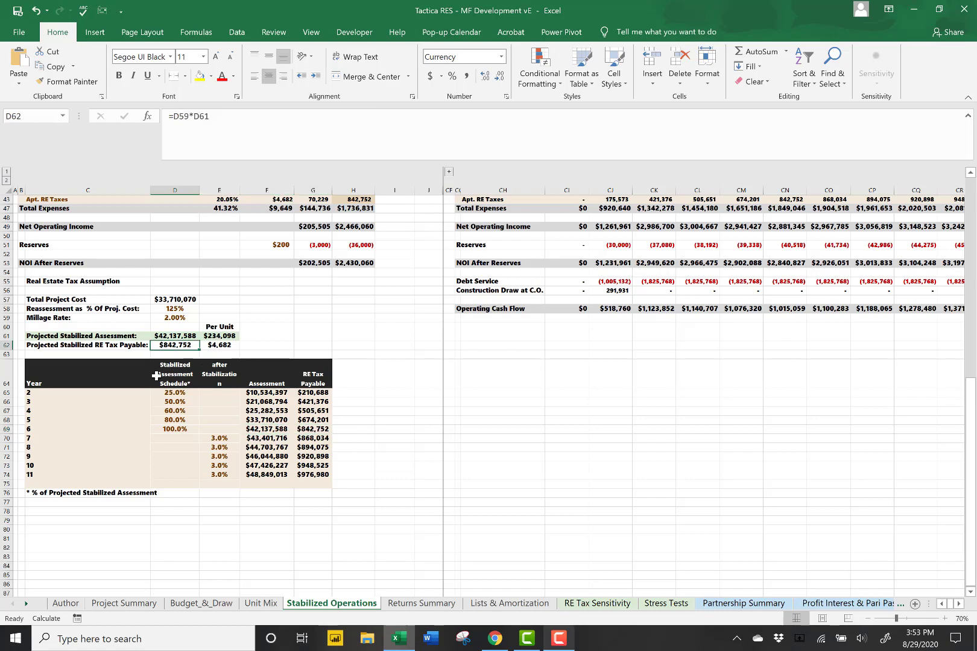
left_click(188, 429)
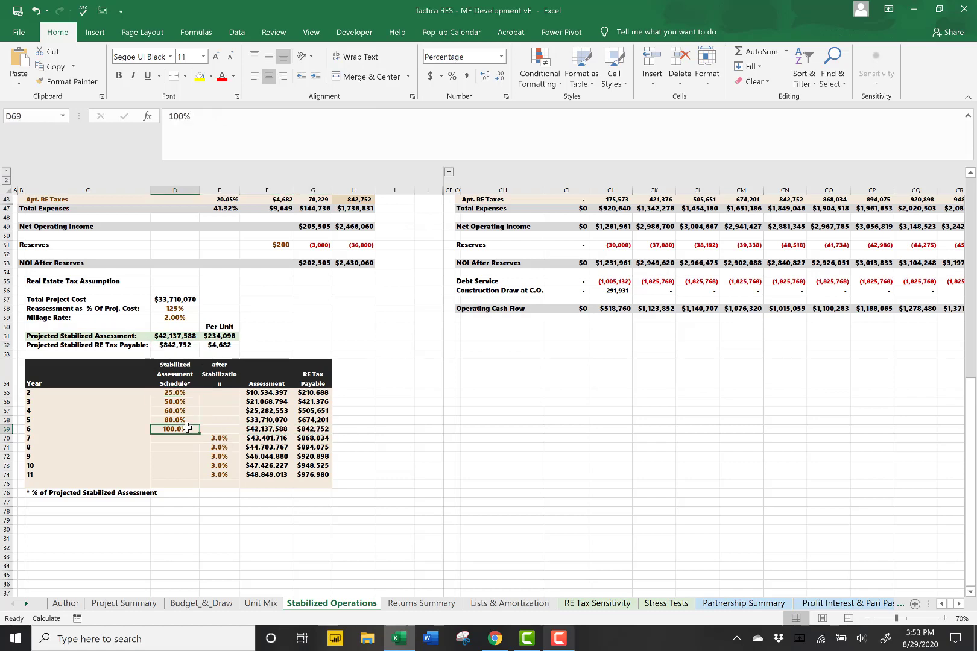
Examine the year 7 post-stabilization growth rate, its assessment formula and the millage rate behind the yearly RE tax payable
left_click(220, 440)
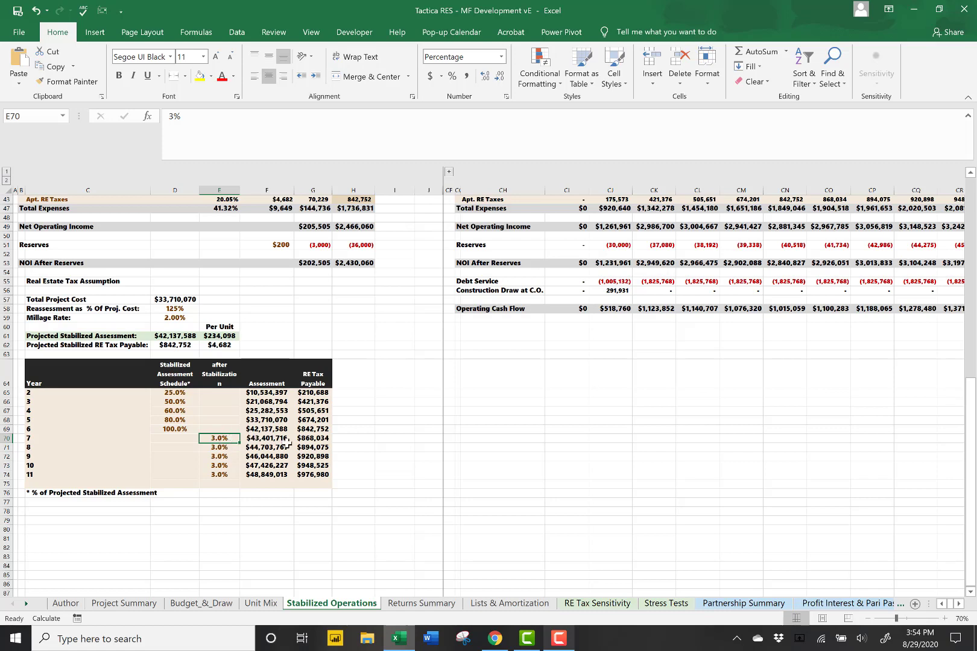
left_click(283, 441)
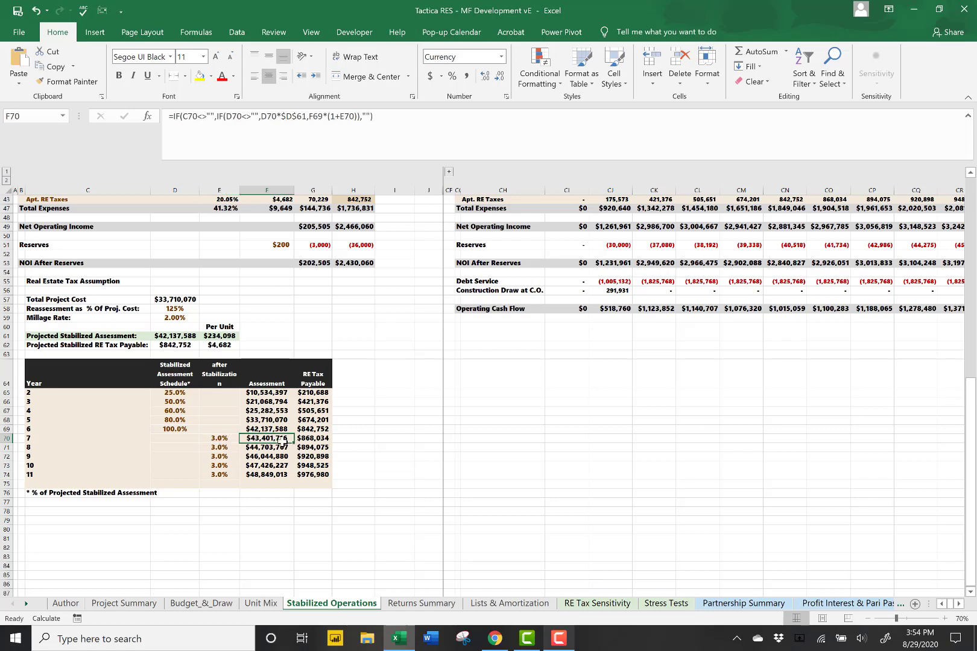
left_click(186, 320)
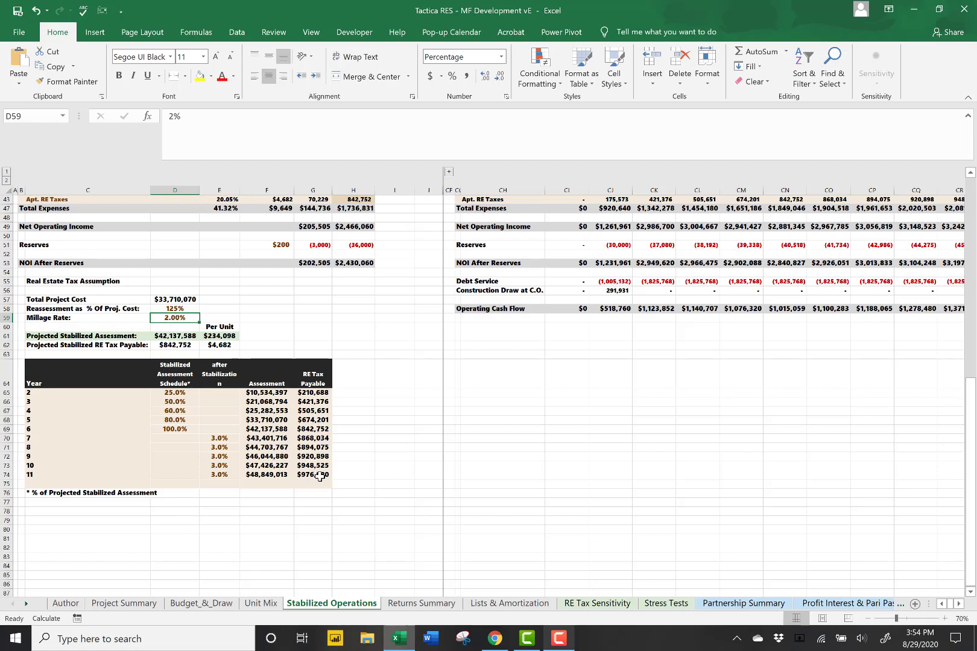
scroll(323, 468, "up", 5)
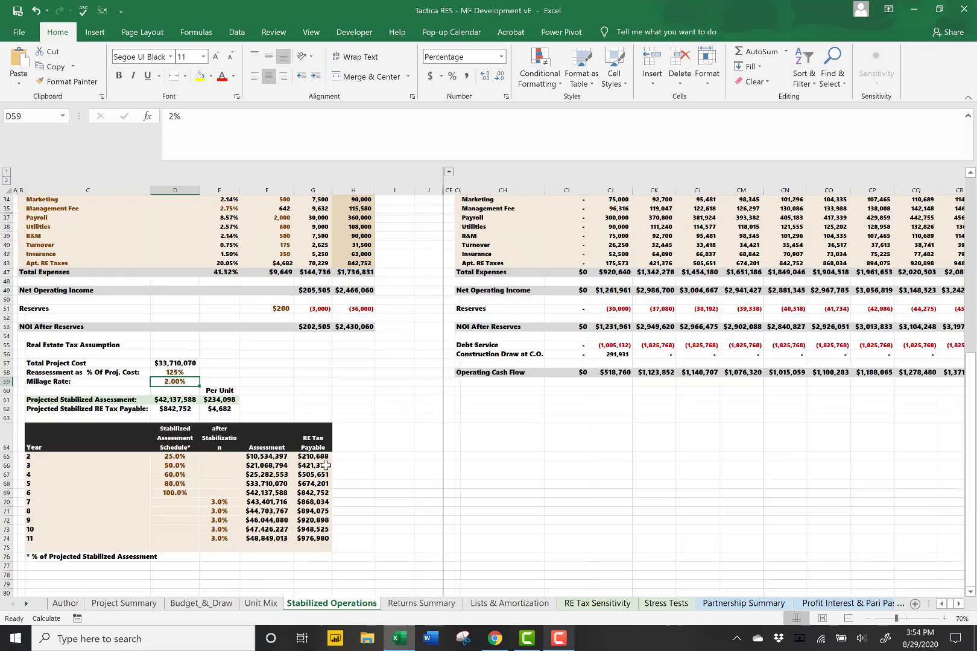
Compare effective gross income for years 2 and 3 with the stabilized figures and the yearly escalator and vacancy assumptions
scroll(336, 455, "up", 9)
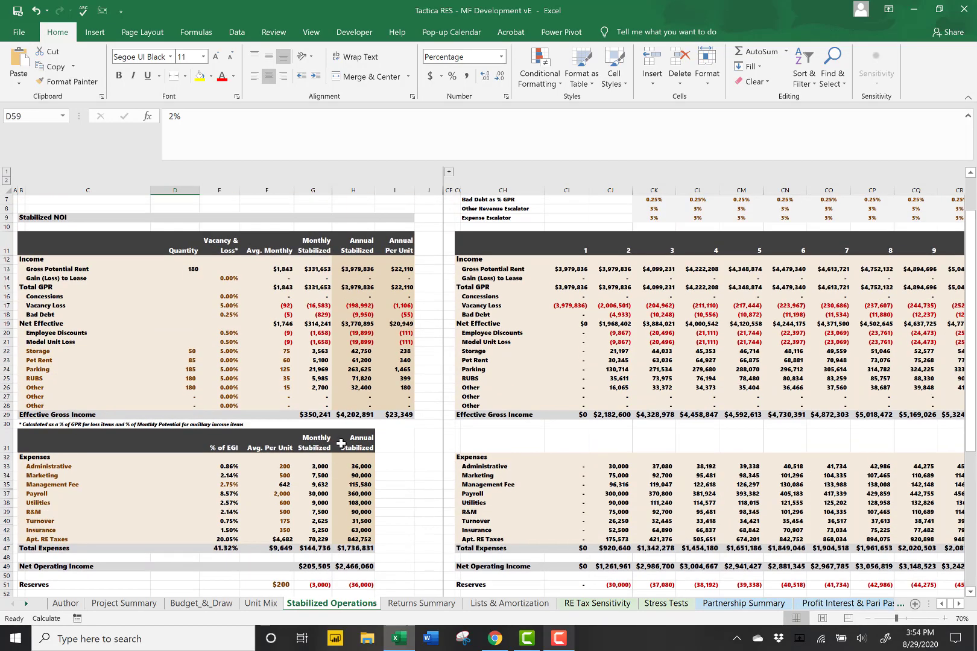
scroll(350, 446, "down", 2)
left_click(627, 416)
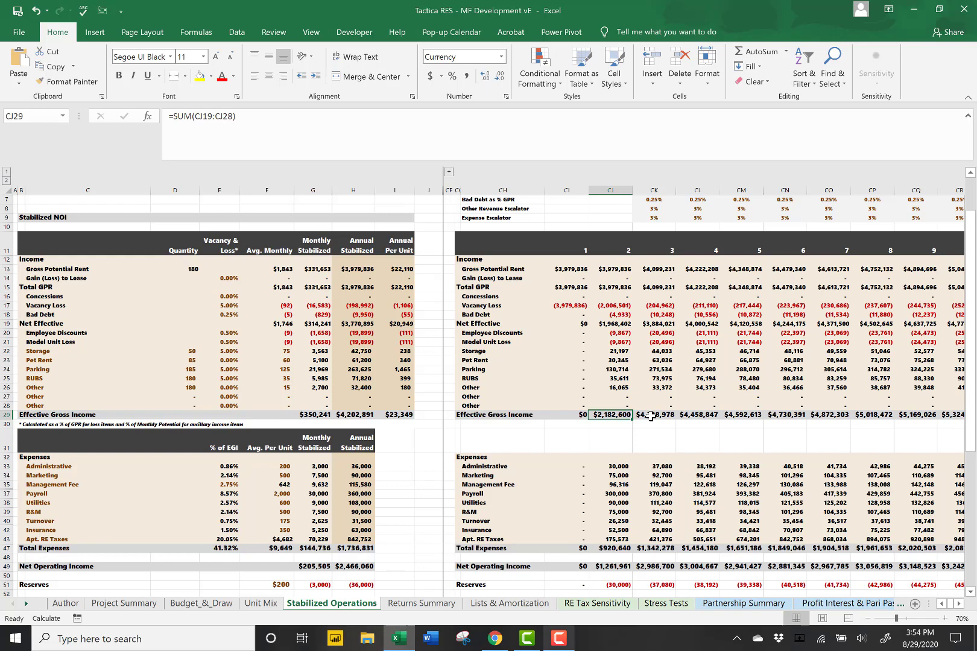
left_click(651, 416)
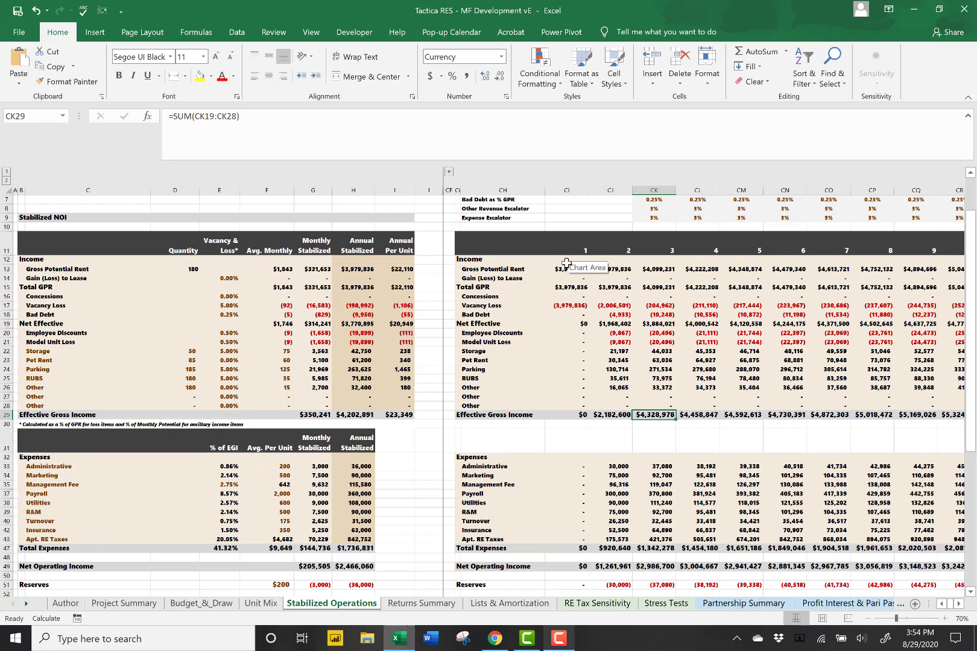
scroll(566, 321, "up", 2)
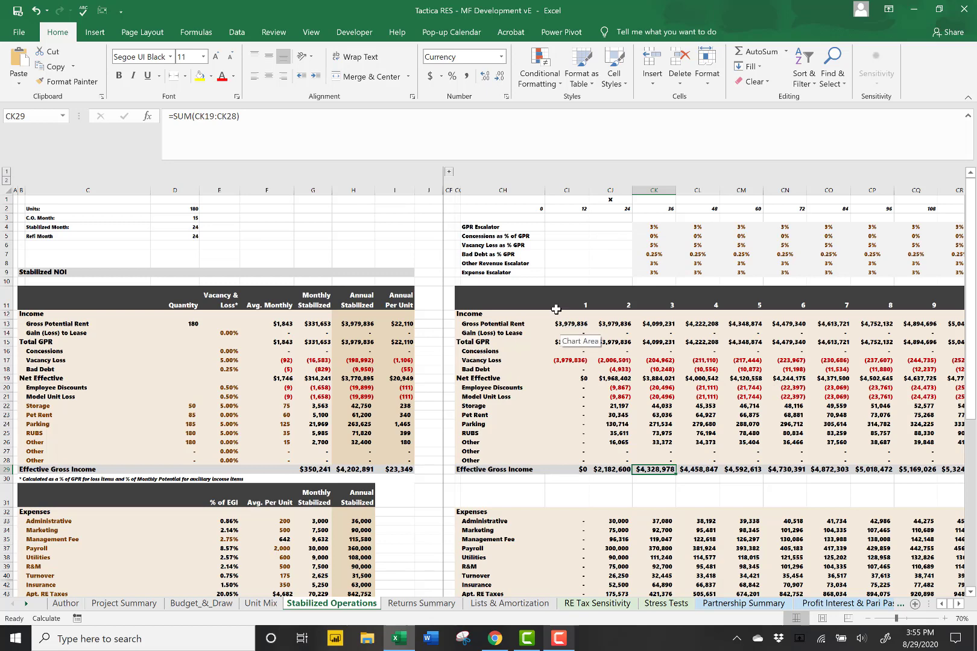
scroll(287, 429, "down", 3)
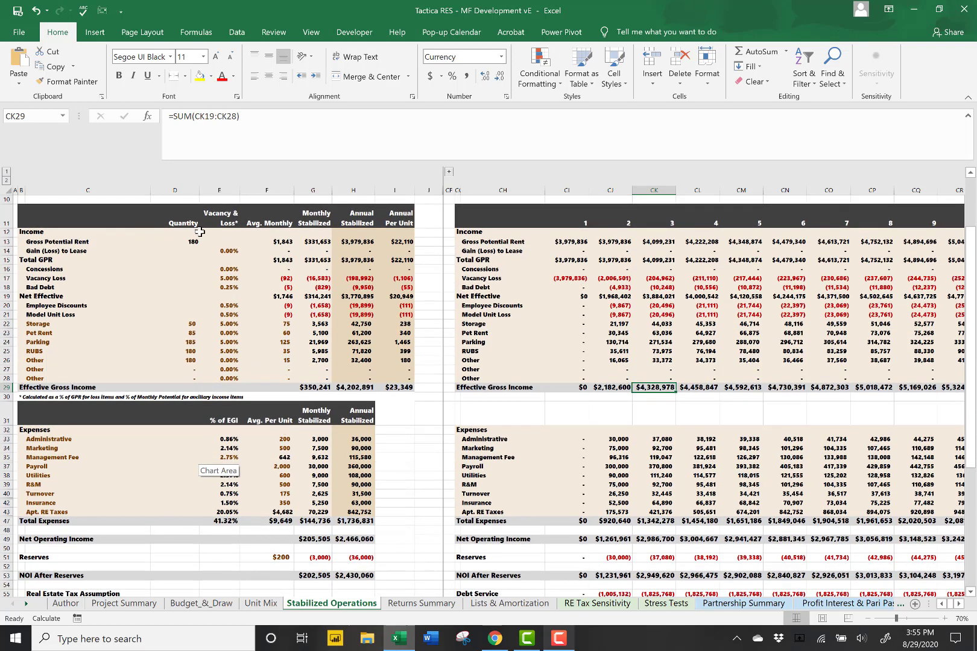
scroll(292, 325, "up", 3)
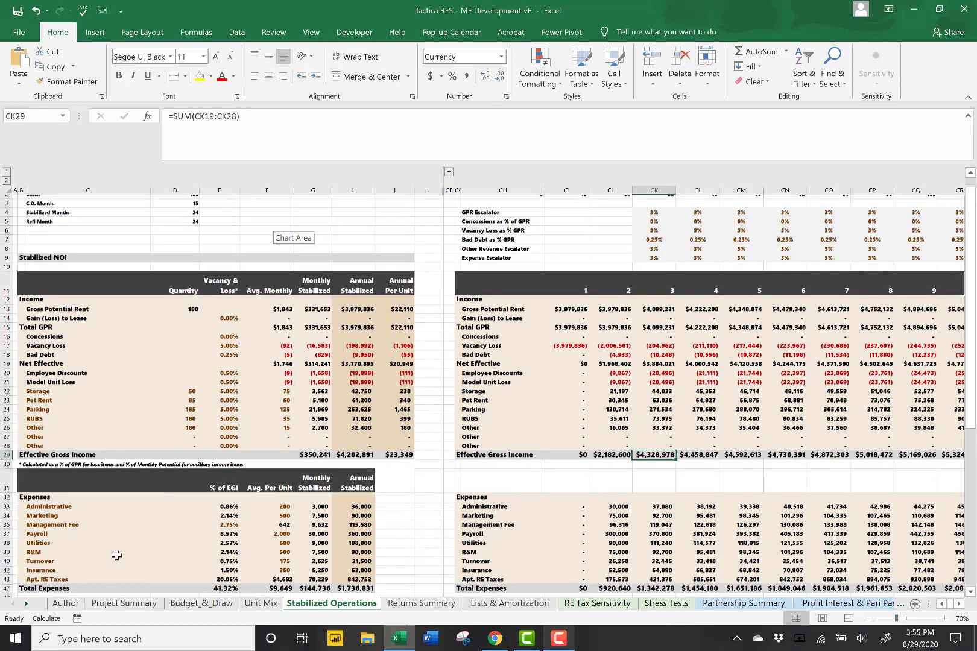
Check the C.O., stabilization and refi months on the Project Summary sheet, then return to Stabilized Operations
left_click(107, 603)
scroll(215, 442, "down", 2)
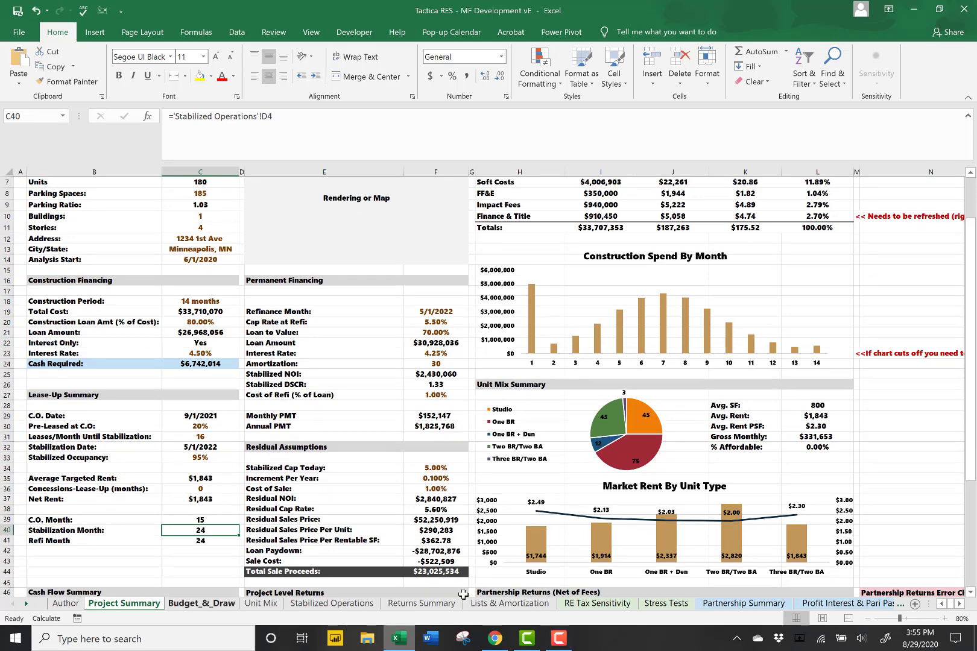
left_click(331, 604)
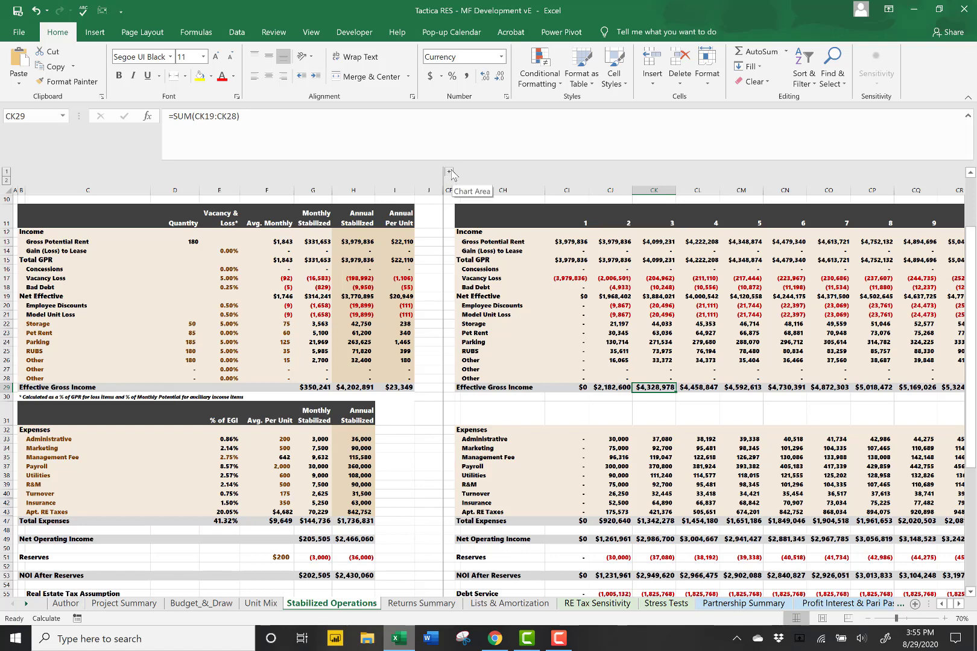
Expand the grouped Prestabilized Monthly Cash Flow columns and bring the months around stabilization into view
left_click(449, 173)
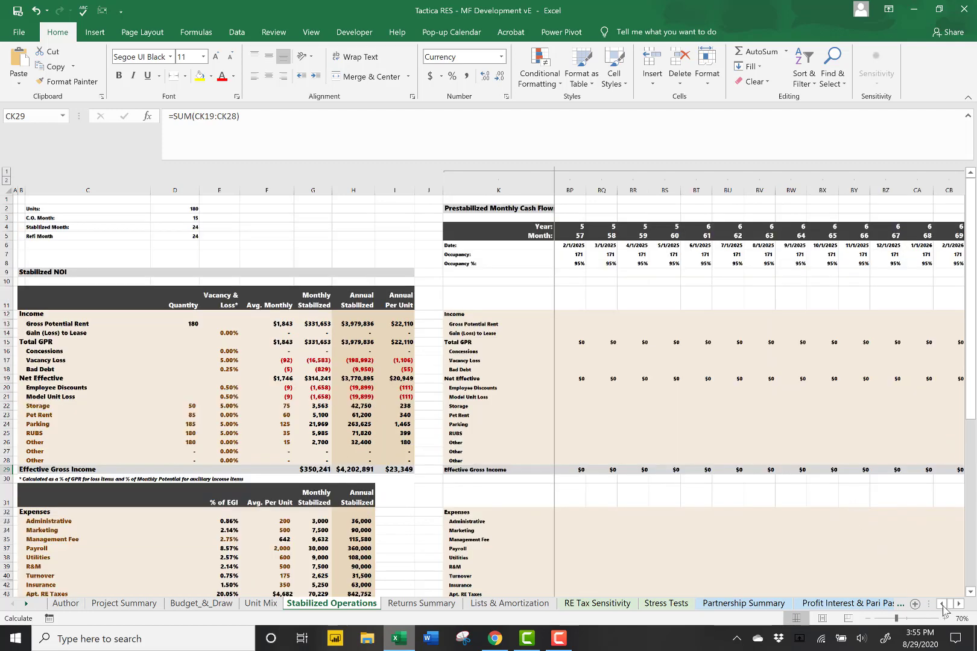
left_click(940, 605)
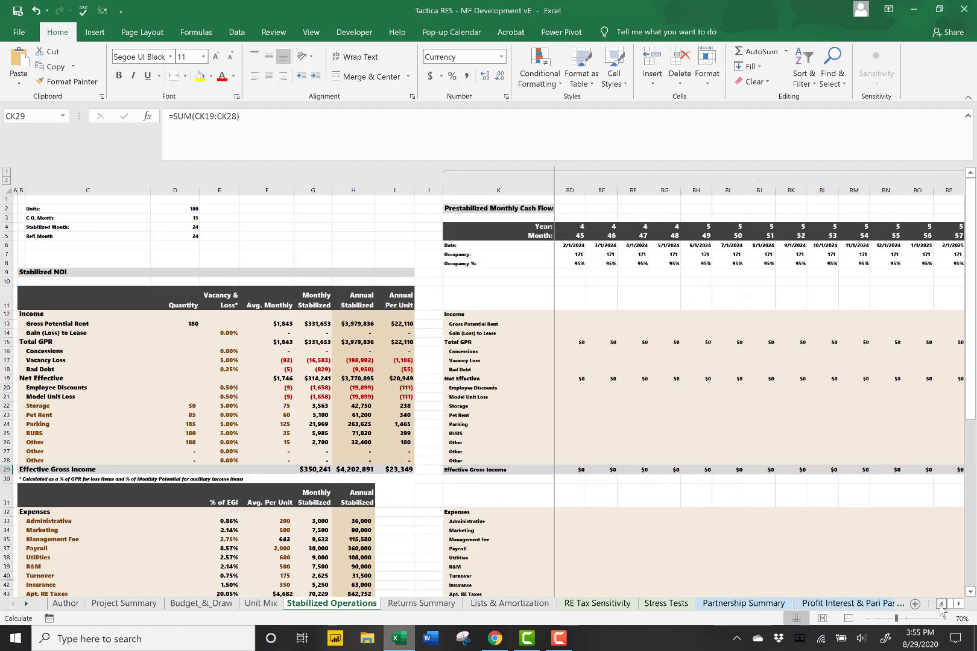
left_click_drag(940, 605, 958, 605)
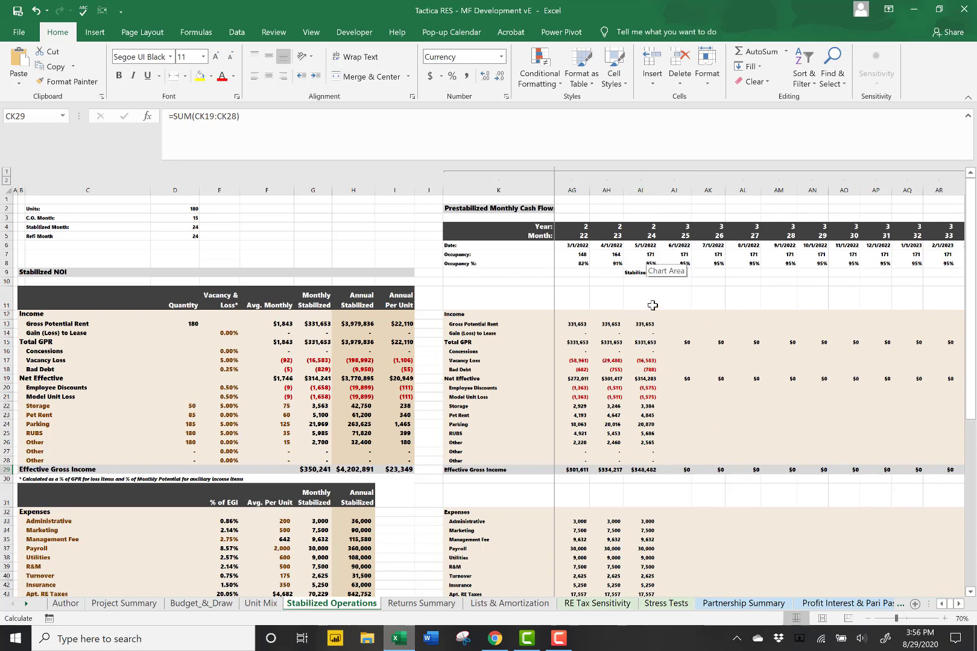
Examine the monthly NOI, construction loan payment, operating cash flow and loan draws from month 24 back to month 11
scroll(652, 323, "down", 3)
scroll(653, 323, "down", 5)
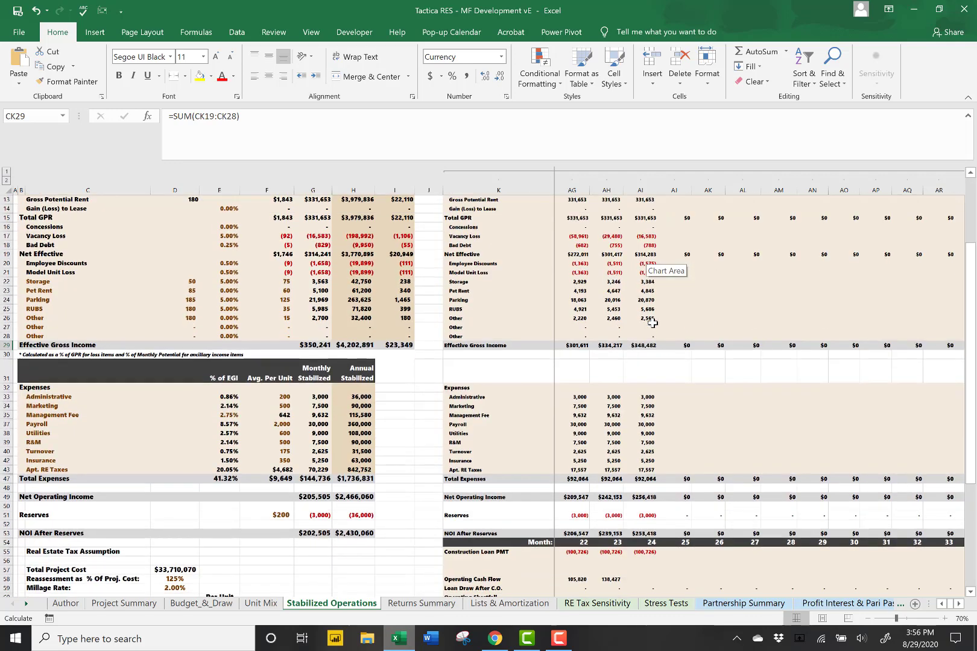
left_click(941, 605)
left_click(942, 604)
left_click(941, 605)
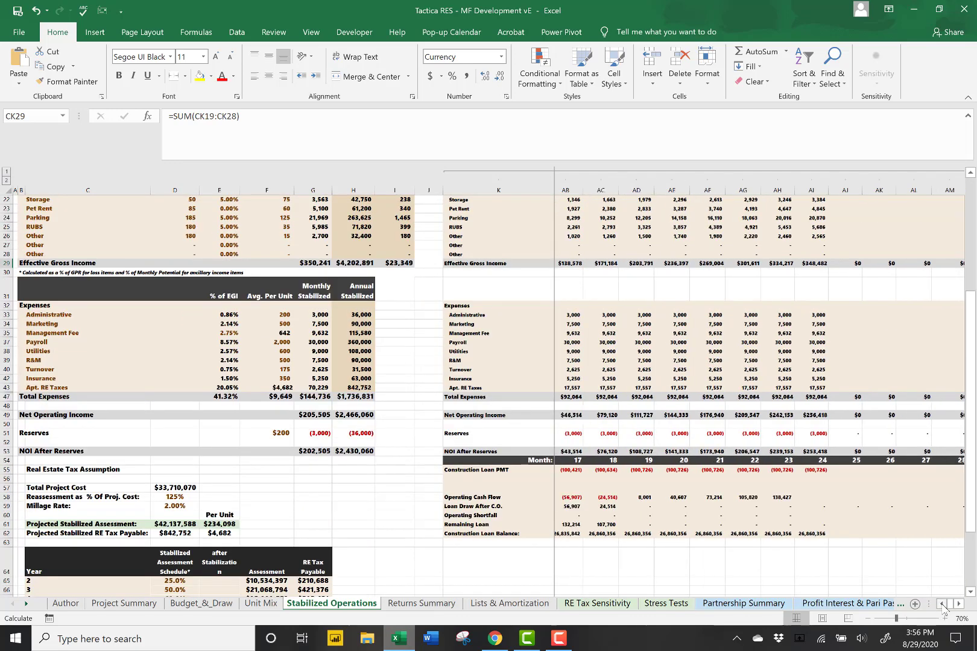
left_click(942, 604)
left_click(941, 604)
scroll(746, 464, "down", 1)
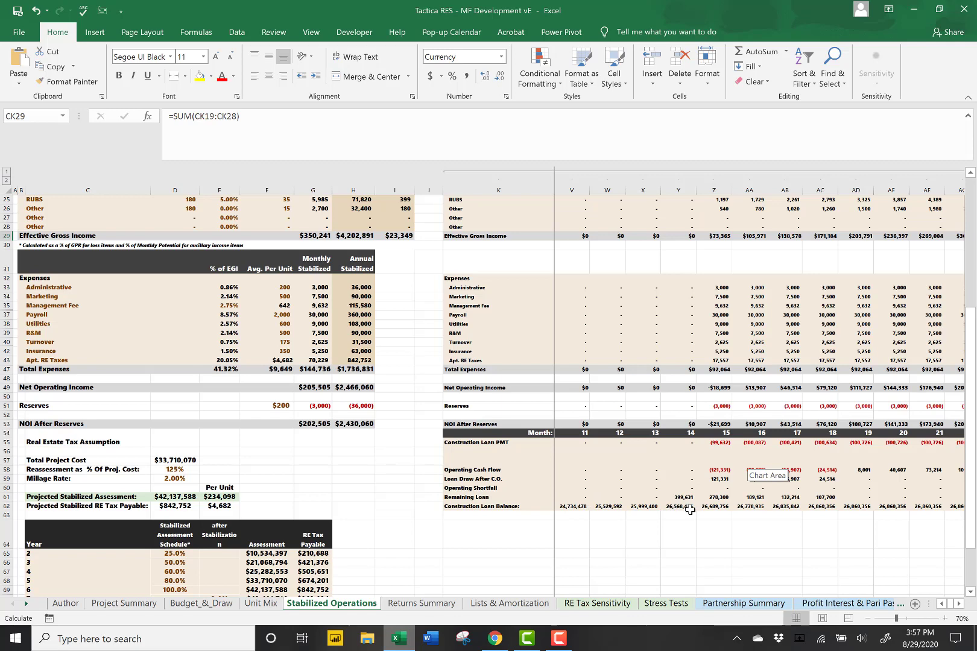
Examine the Remaining Loan formulas for months 15 to 17 in the prestabilized monthly cash flow
left_click(707, 497)
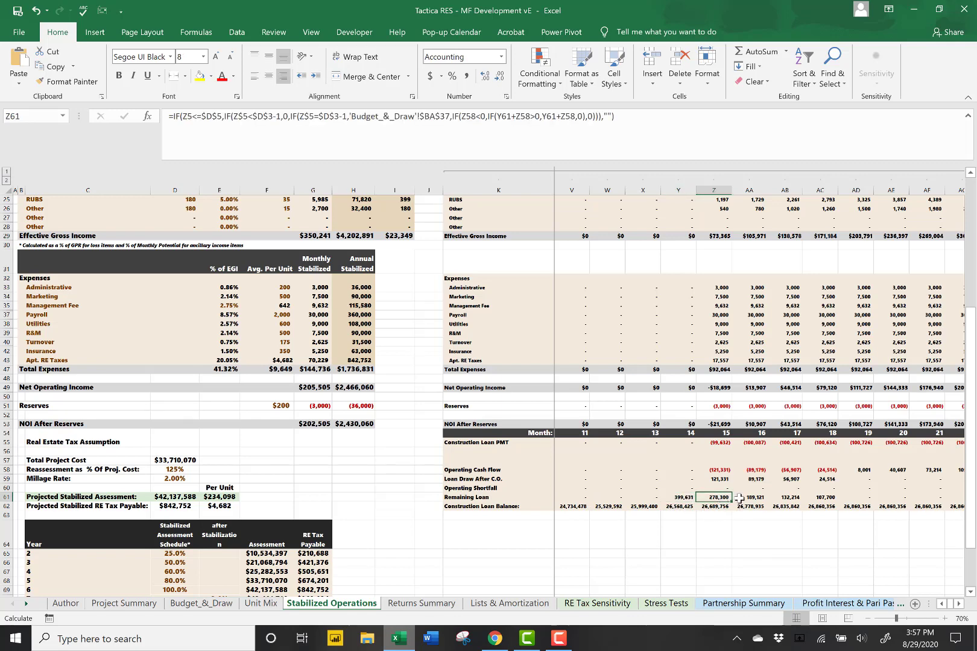
left_click(743, 498)
left_click(773, 498)
scroll(770, 505, "up", 1)
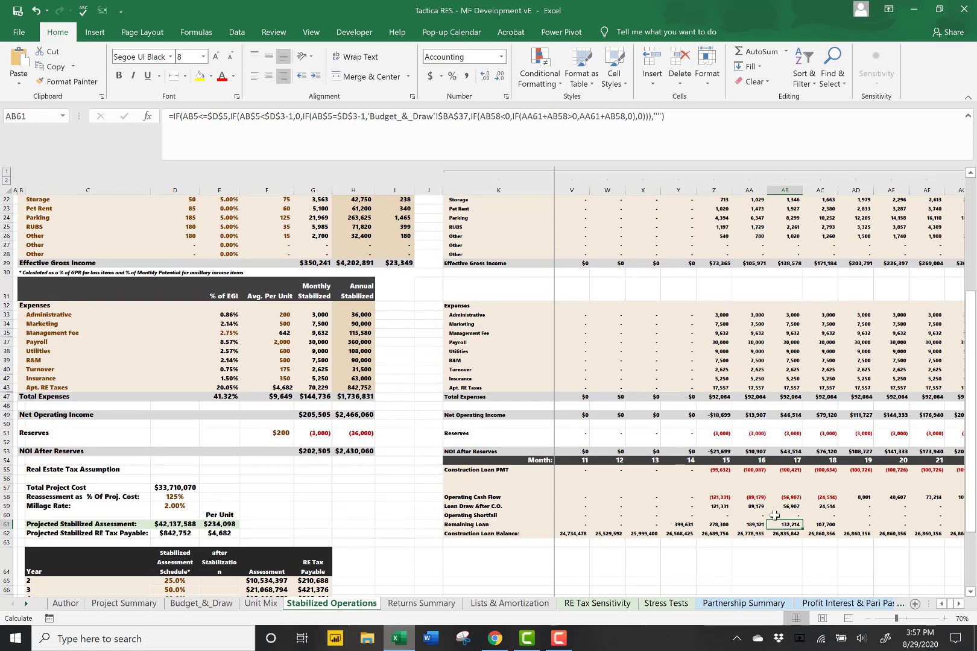
Examine the year 2 permanent financing amount and financing cost formulas on the Returns Summary sheet
left_click(421, 603)
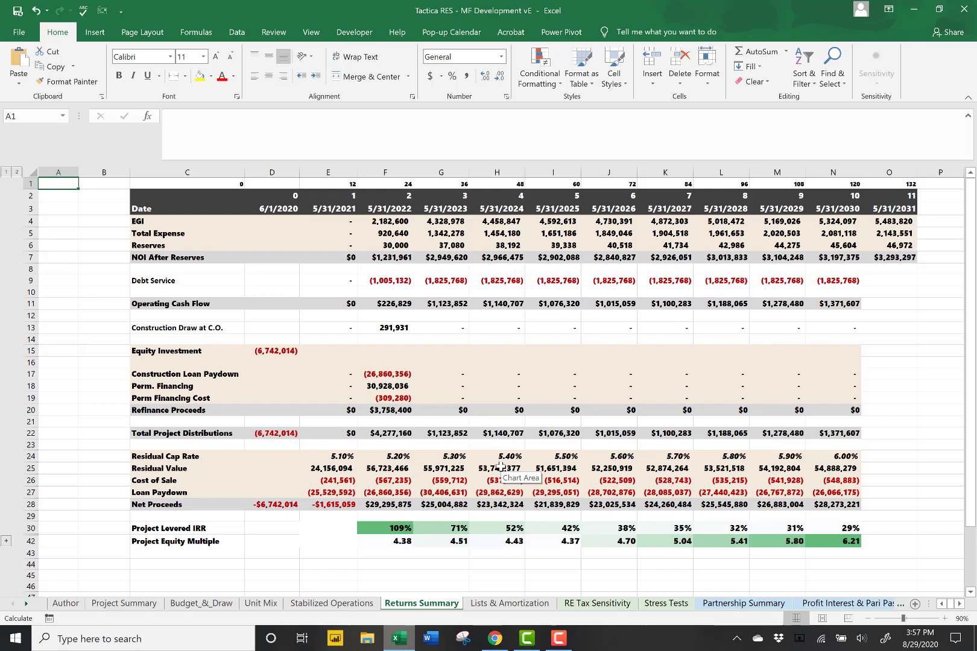
left_click(379, 389)
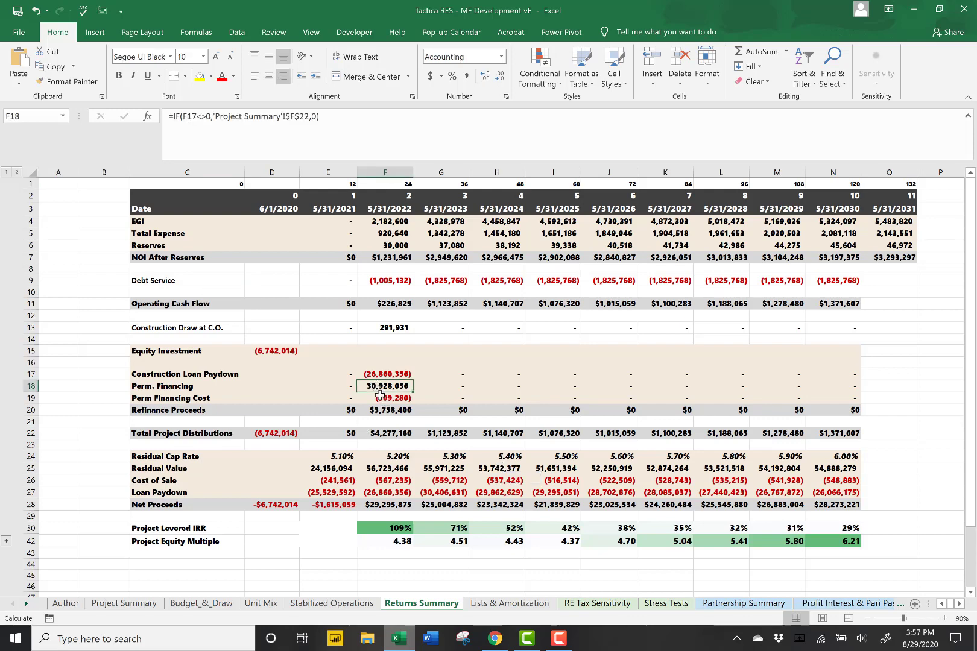
left_click(380, 397)
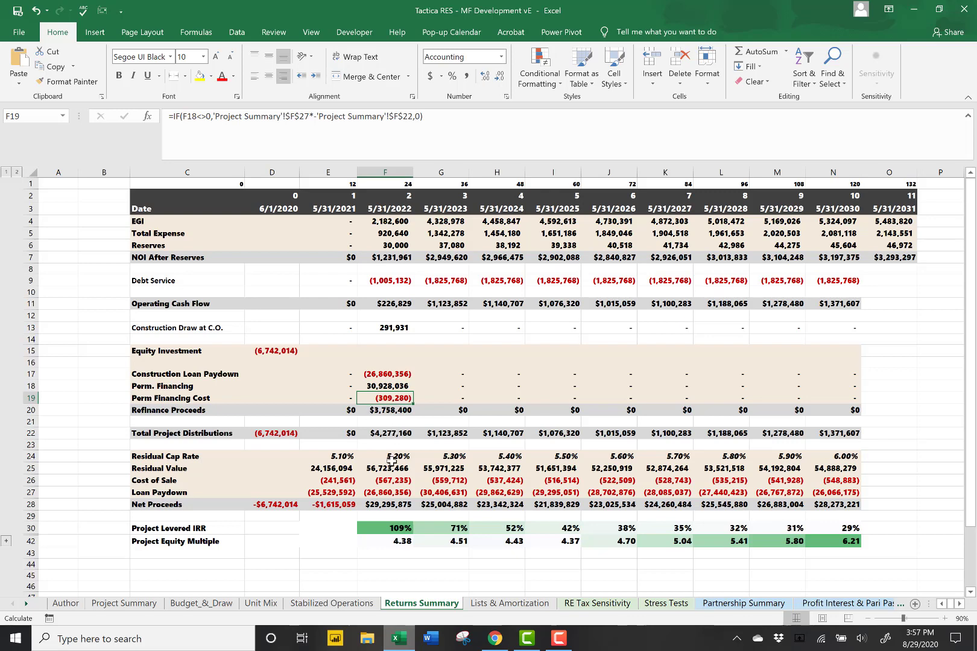
Examine the residual cap rate formulas for years 3 and 4 and the year 5 residual value formula
left_click(423, 458)
left_click(484, 459)
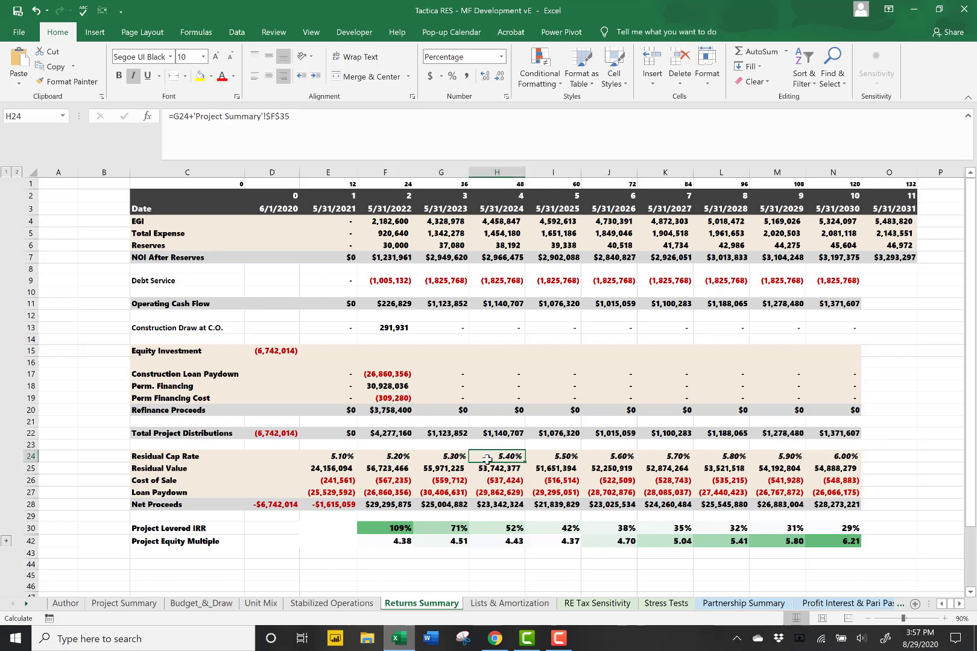
left_click(547, 467)
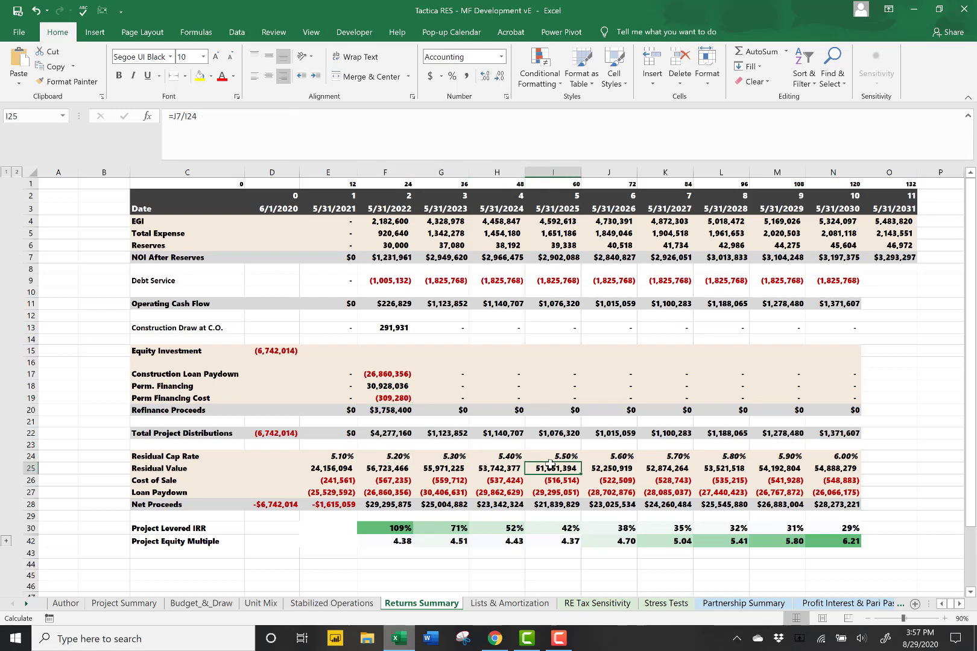
Compare the Project Levered IRR across years 2, 7 and 10
left_click(388, 531)
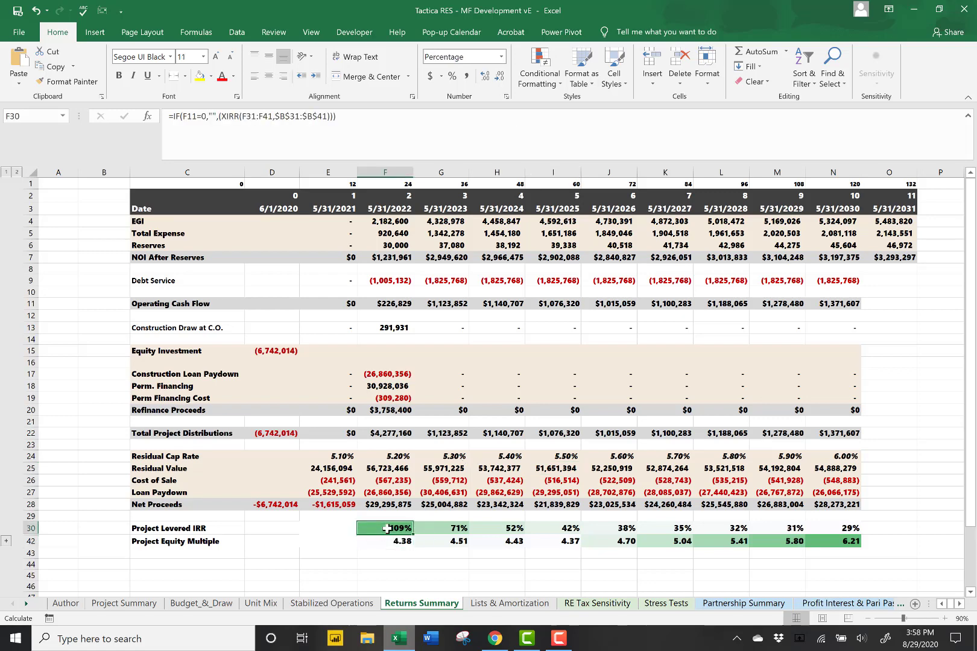
left_click(668, 531)
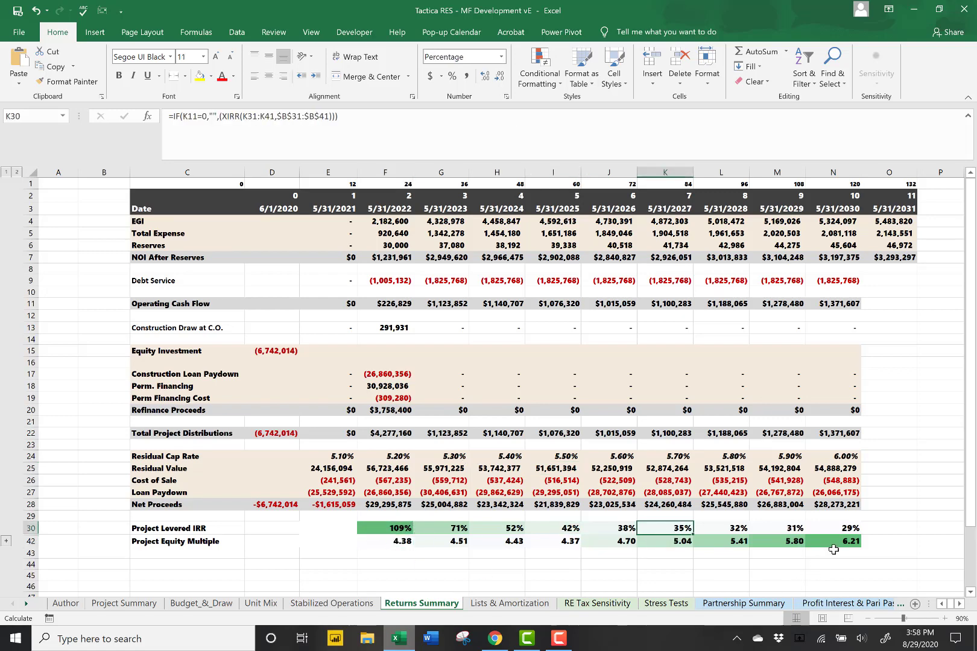
left_click(840, 531)
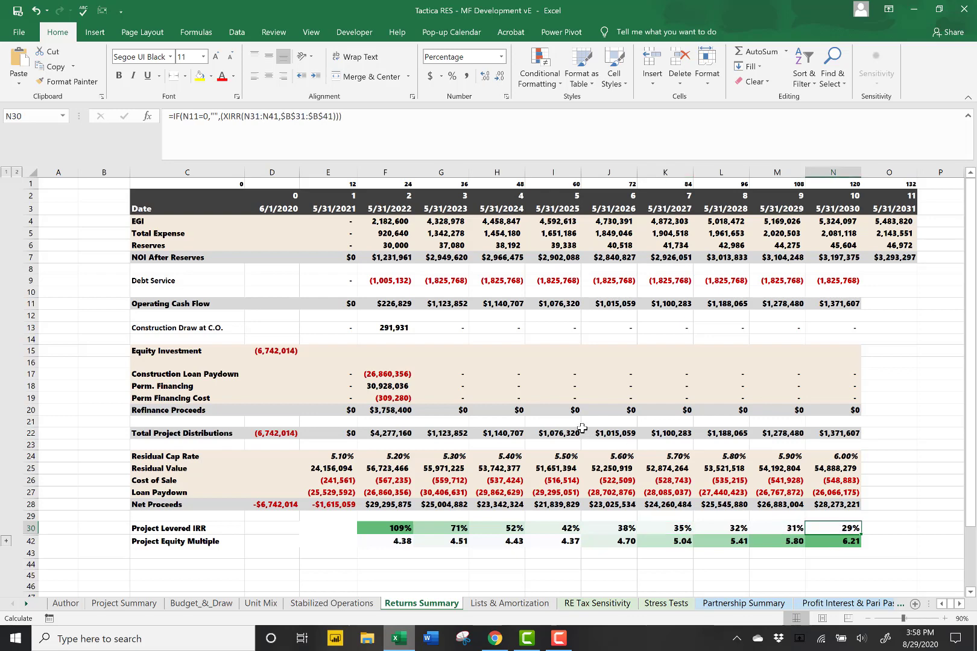
left_click(395, 529)
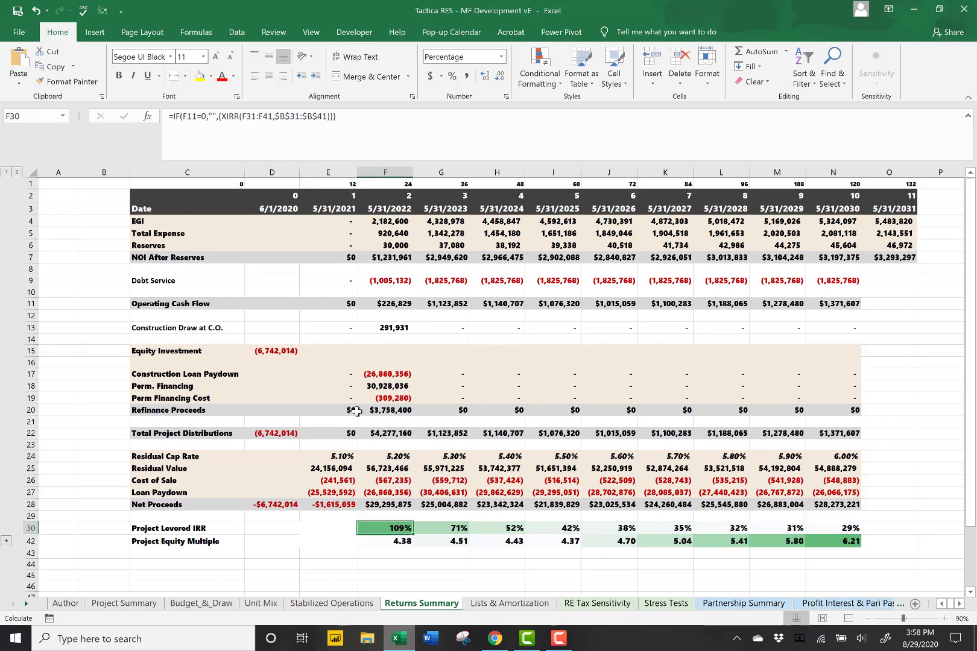
Trace the year 2 and 3 levered IRR to the refinancing cost, year 2 total distributions and year 3 net sale proceeds
left_click(385, 399)
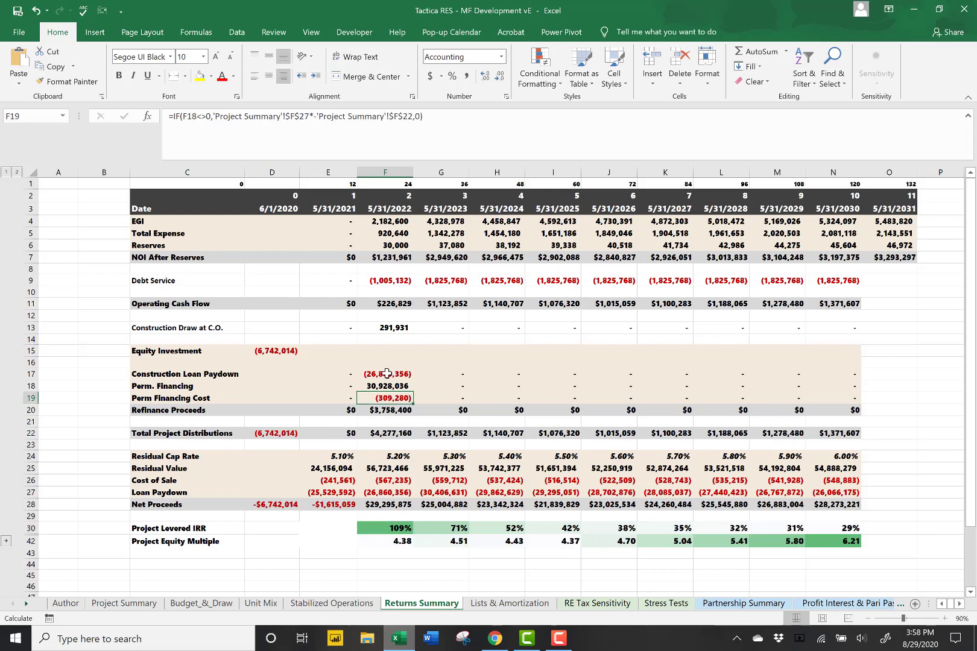
left_click(401, 527)
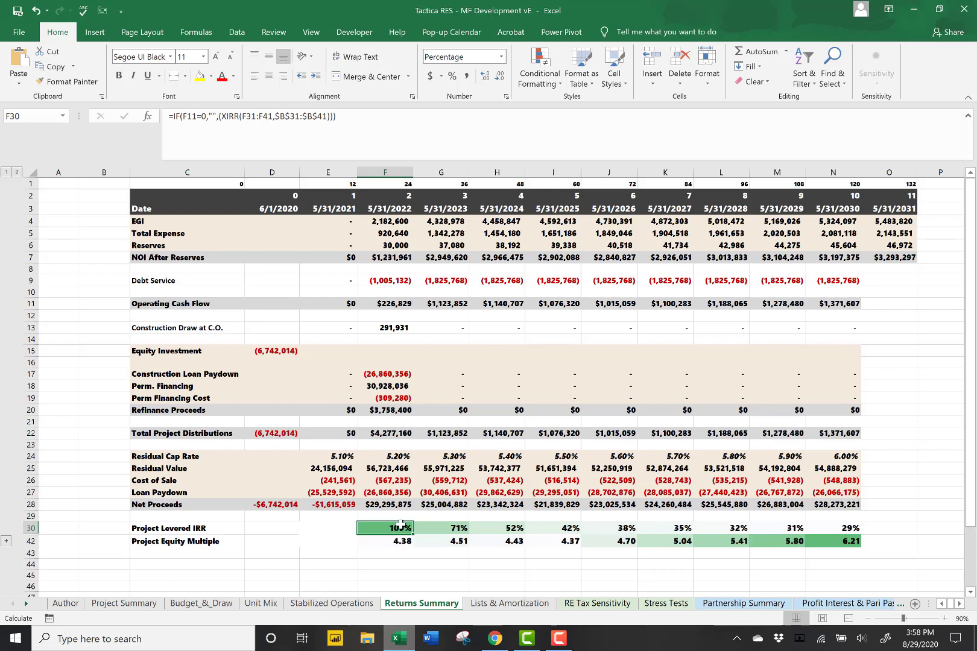
left_click(455, 531)
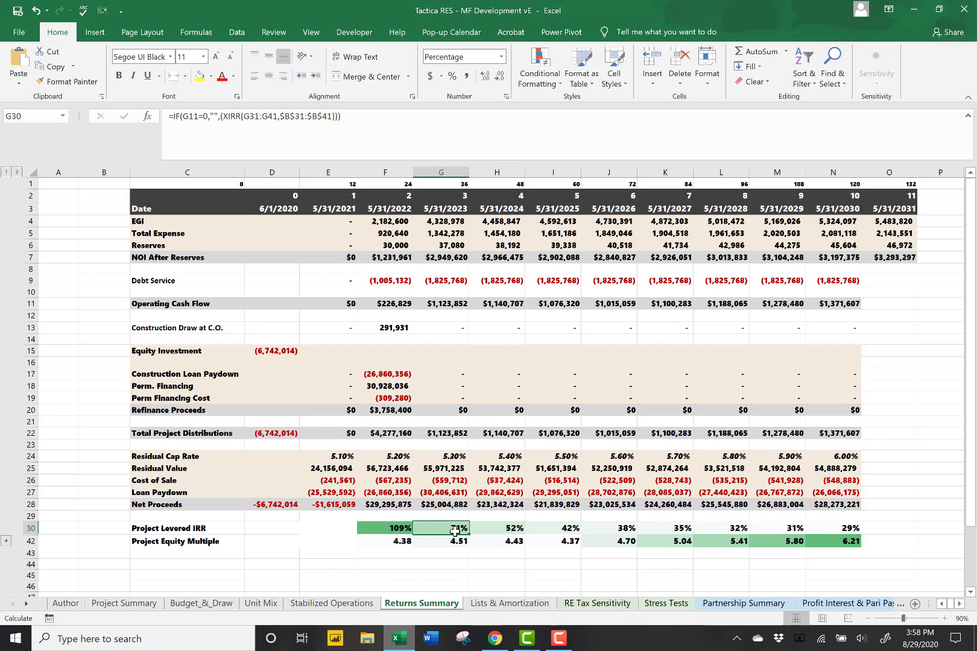
left_click(384, 433)
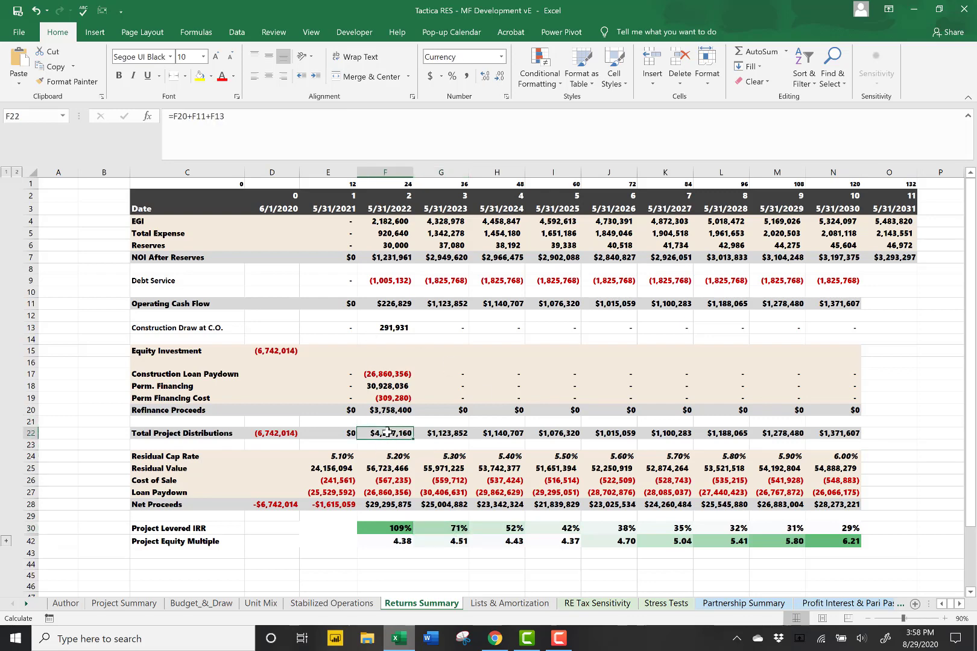
left_click(459, 505)
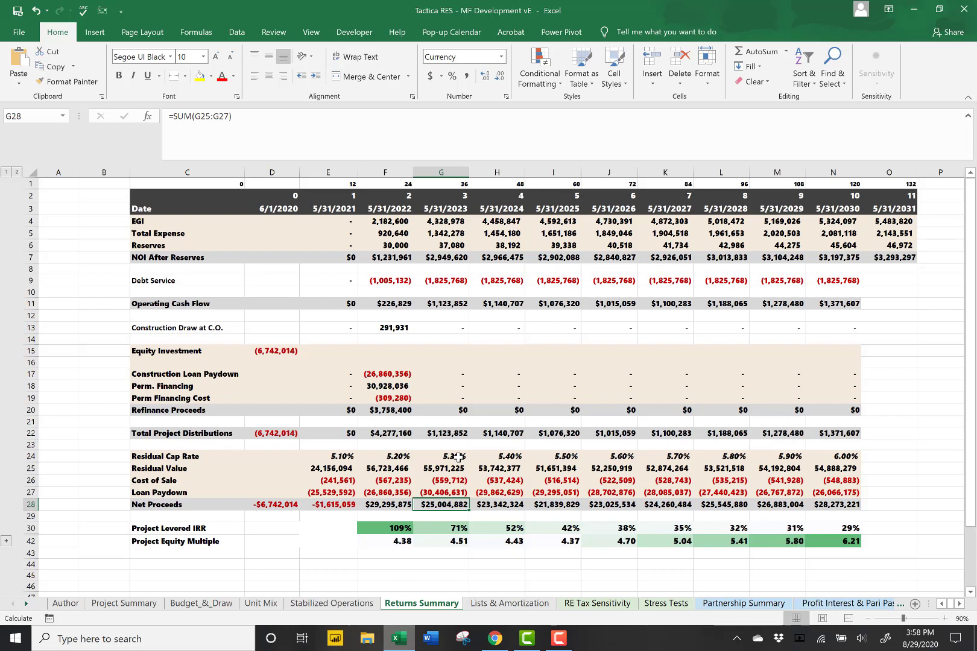
Examine the budget category list and the draw method list on the Lists & Amortization sheet
left_click(510, 603)
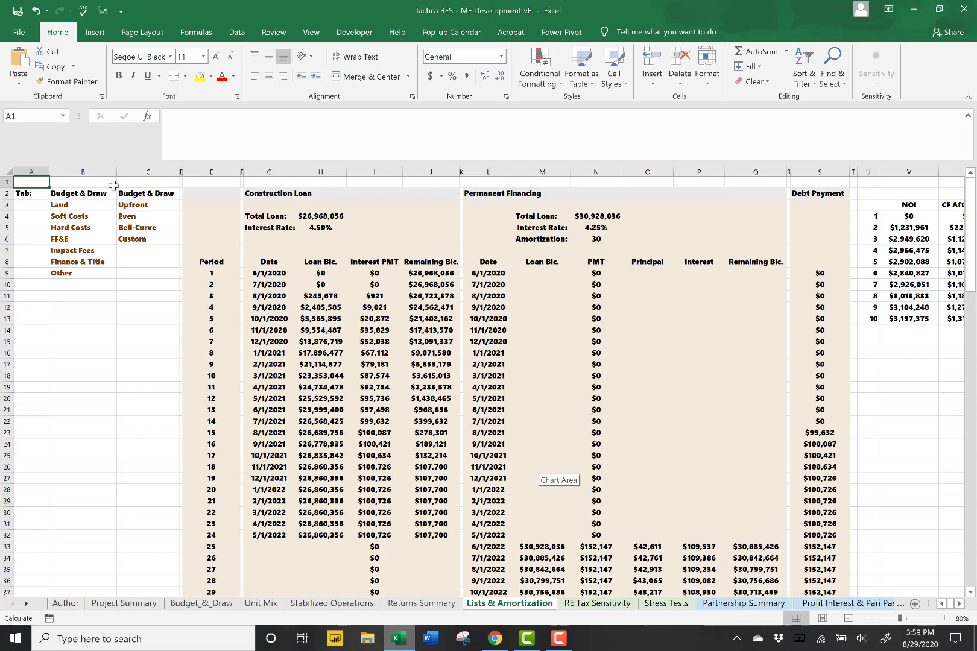
left_click_drag(76, 205, 89, 268)
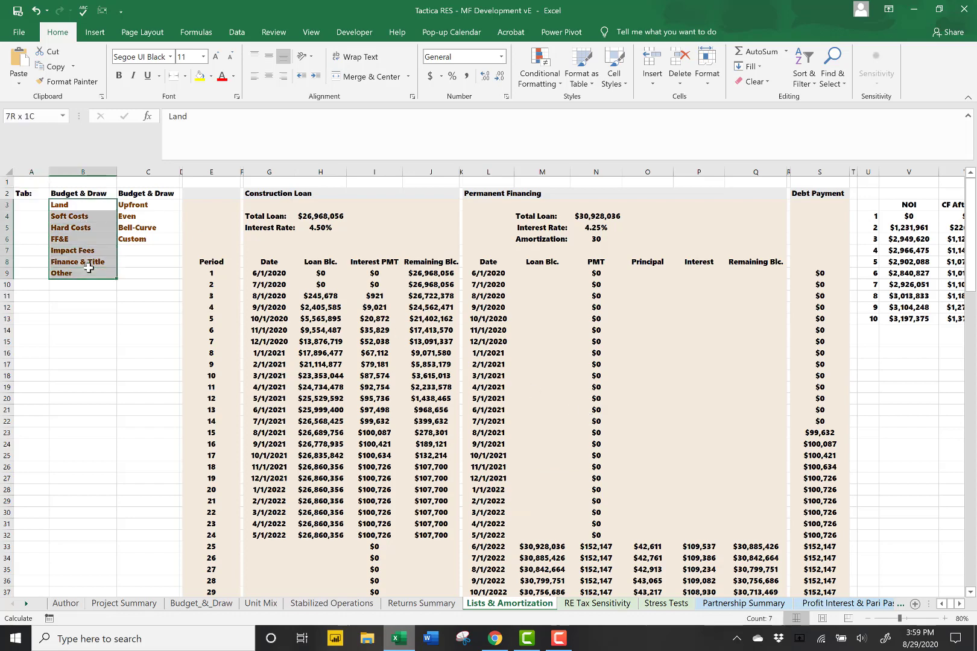
left_click_drag(140, 208, 144, 238)
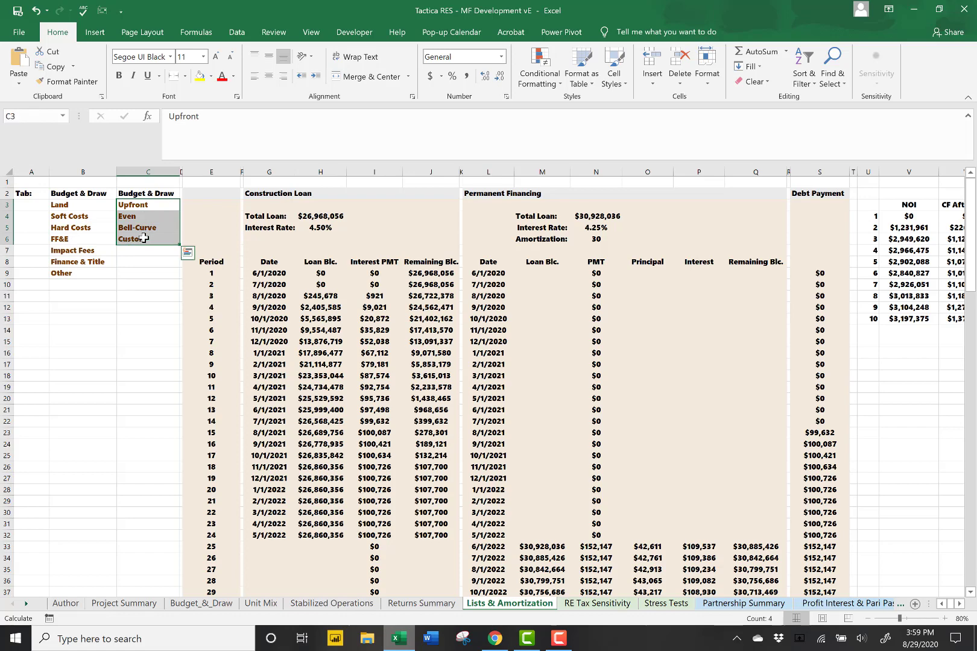
Compare the item categories on the Budget_&_Draw sheet with the Land-to-Other category list on the Lists & Amortization sheet
left_click(195, 604)
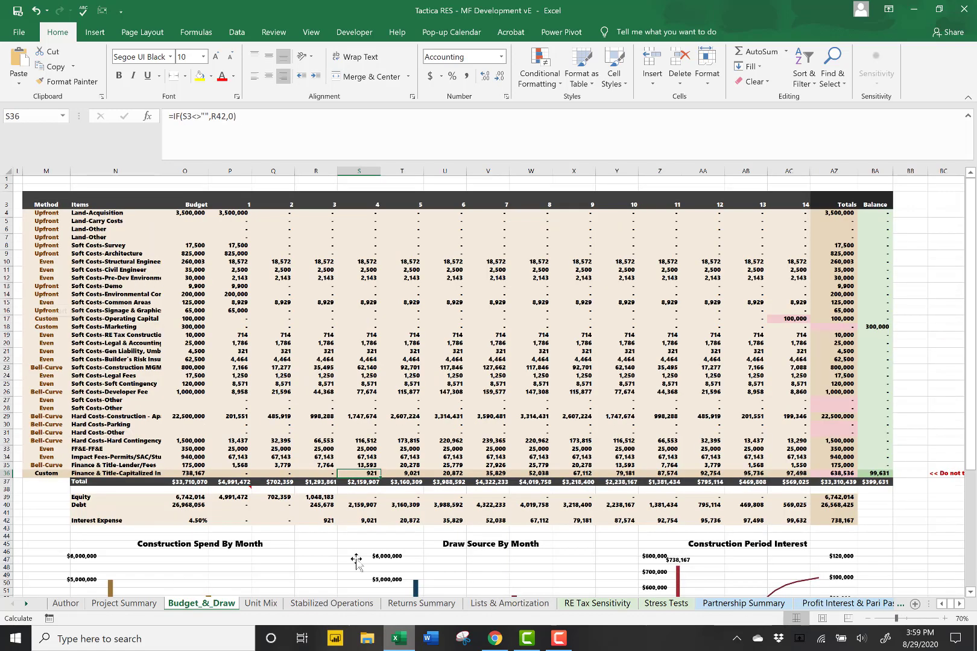
left_click(941, 604)
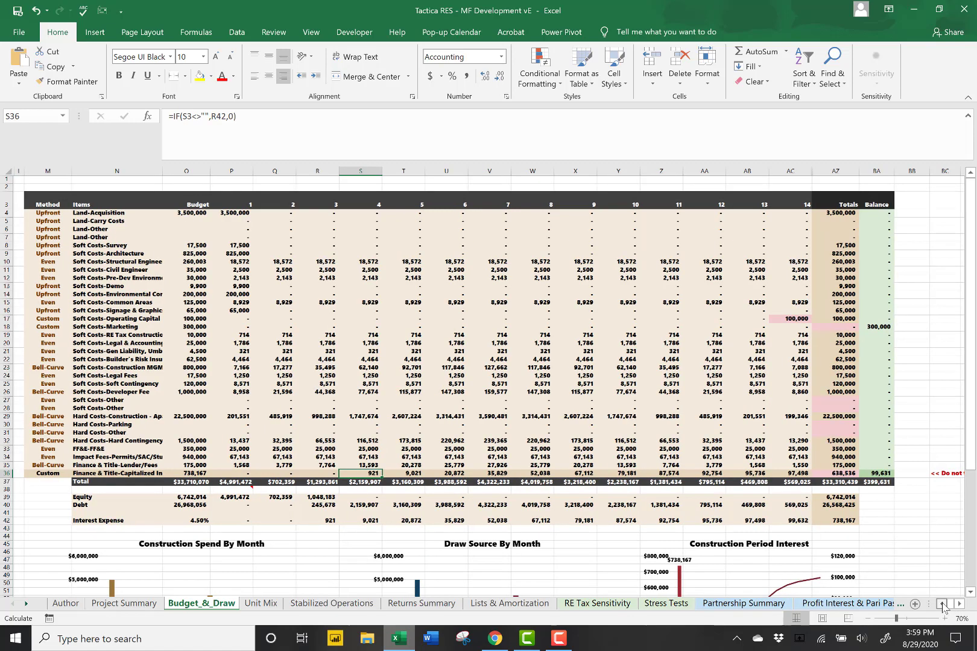
left_click(941, 604)
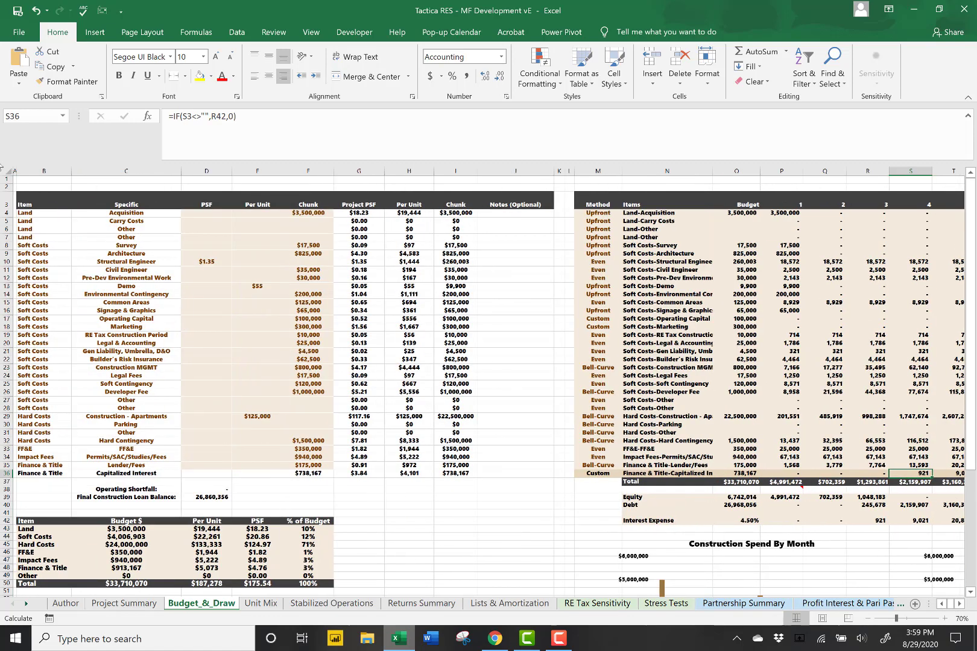
left_click(64, 240)
left_click(75, 238)
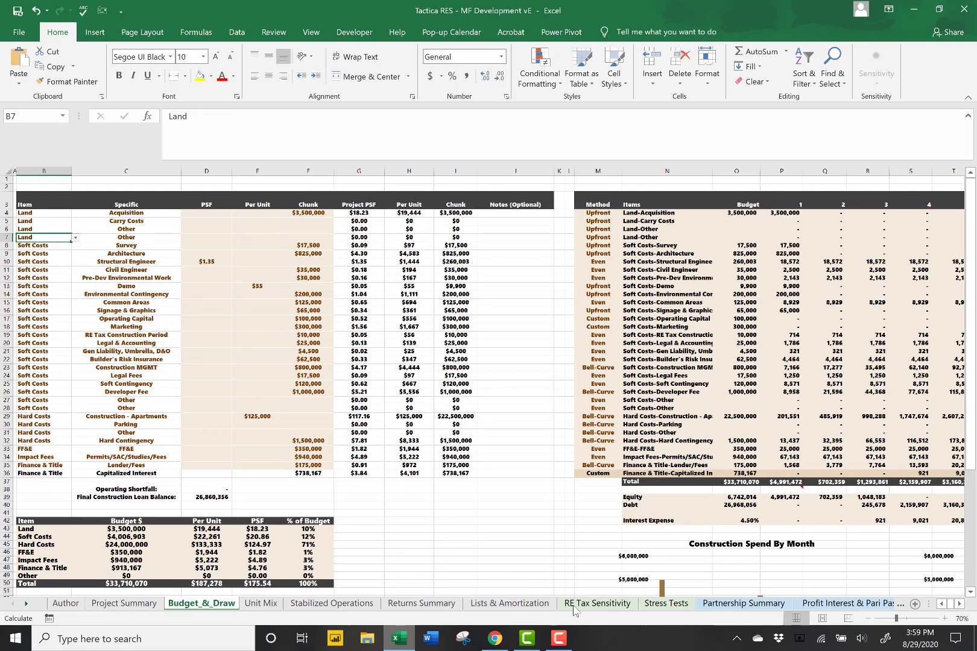
left_click(522, 604)
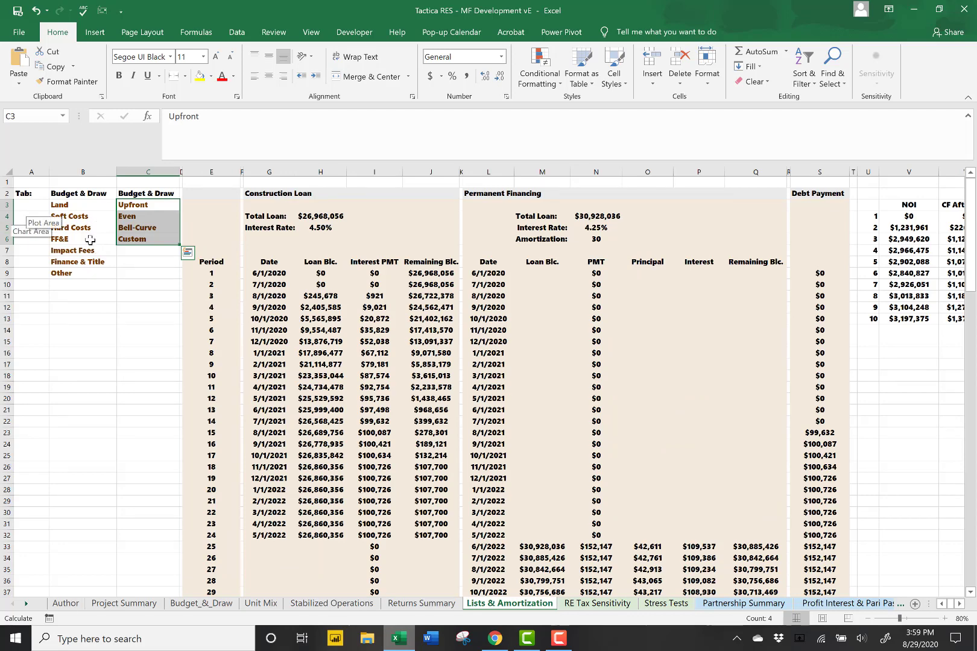
left_click_drag(91, 241, 82, 274)
left_click_drag(70, 209, 76, 266)
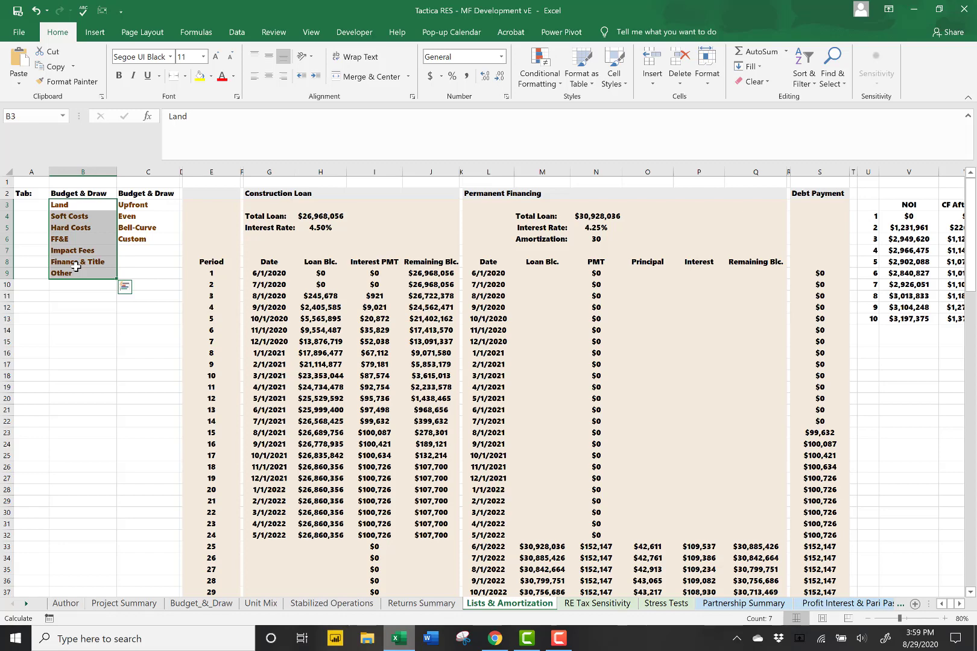
Compare the draw methods in the Budget_&_Draw Method column with the Upfront, Even, Bell-Curve and Custom list on Lists & Amortization
left_click(202, 603)
left_click_drag(597, 221, 599, 344)
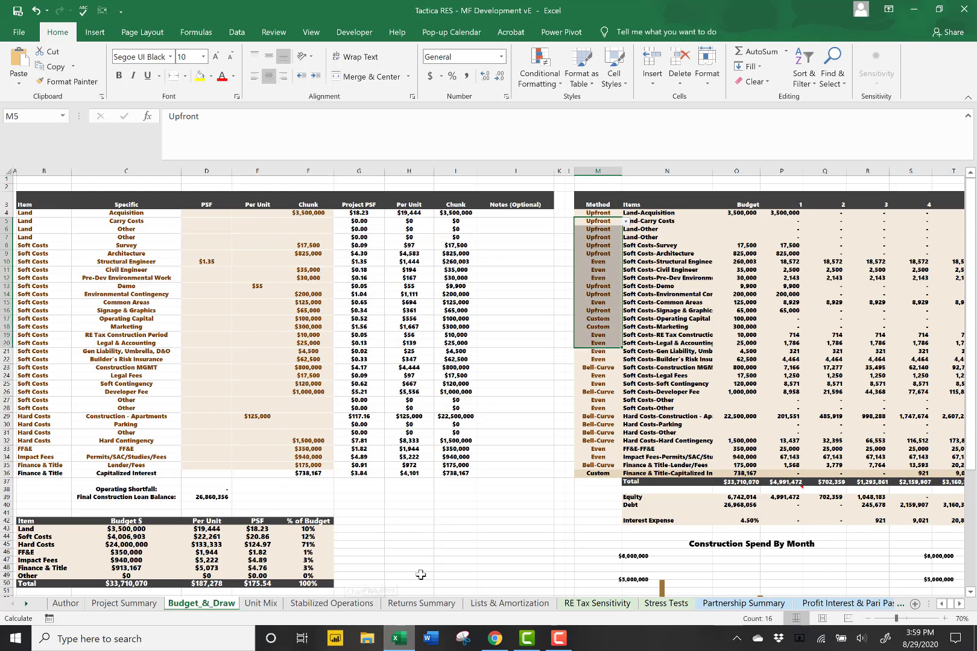
left_click(555, 329)
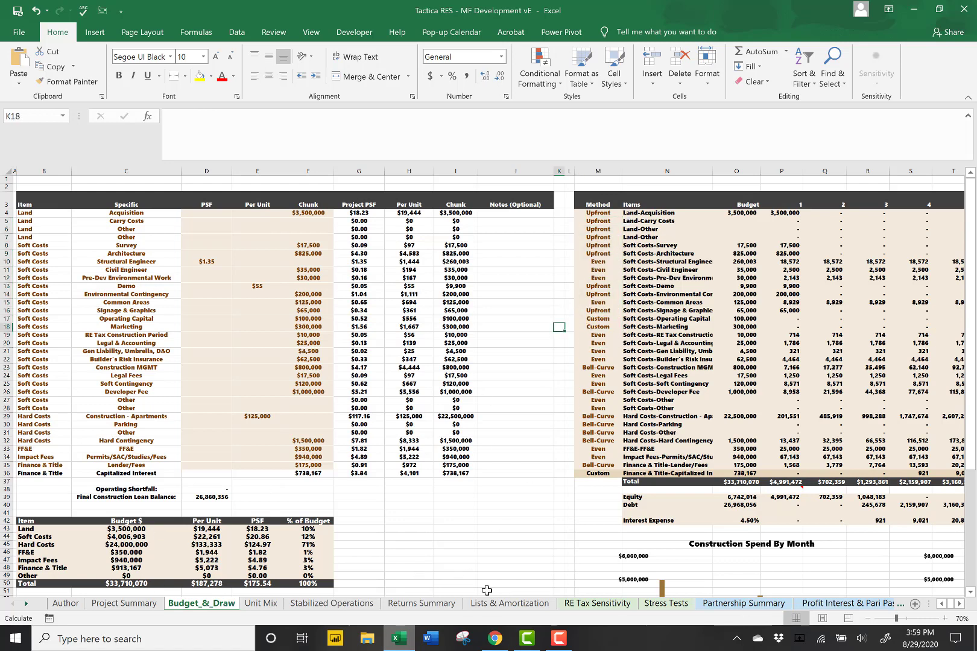
left_click(516, 606)
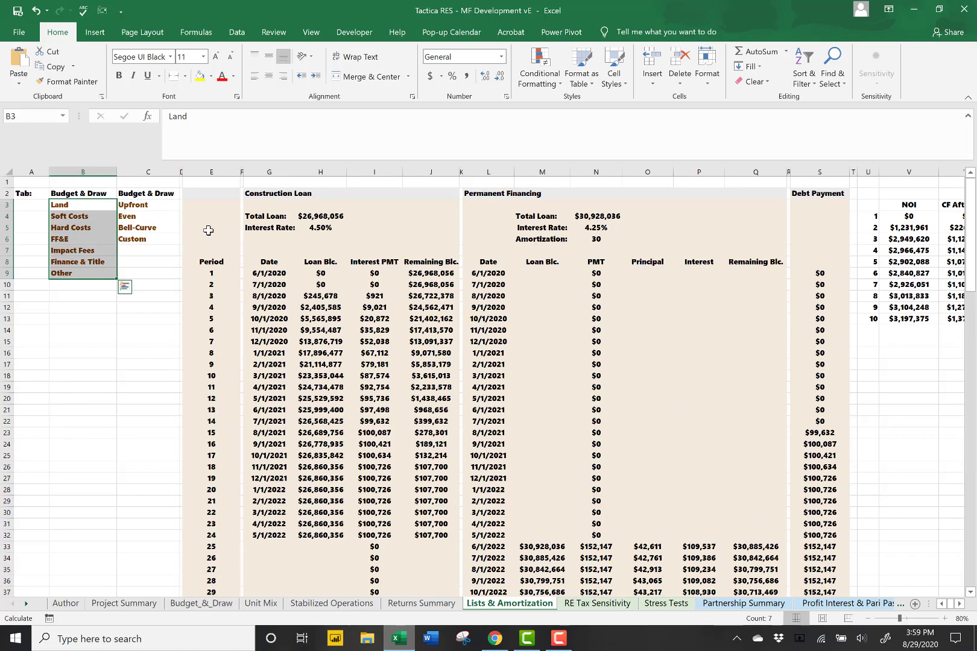
left_click(159, 202)
left_click_drag(159, 203, 150, 238)
left_click(157, 295)
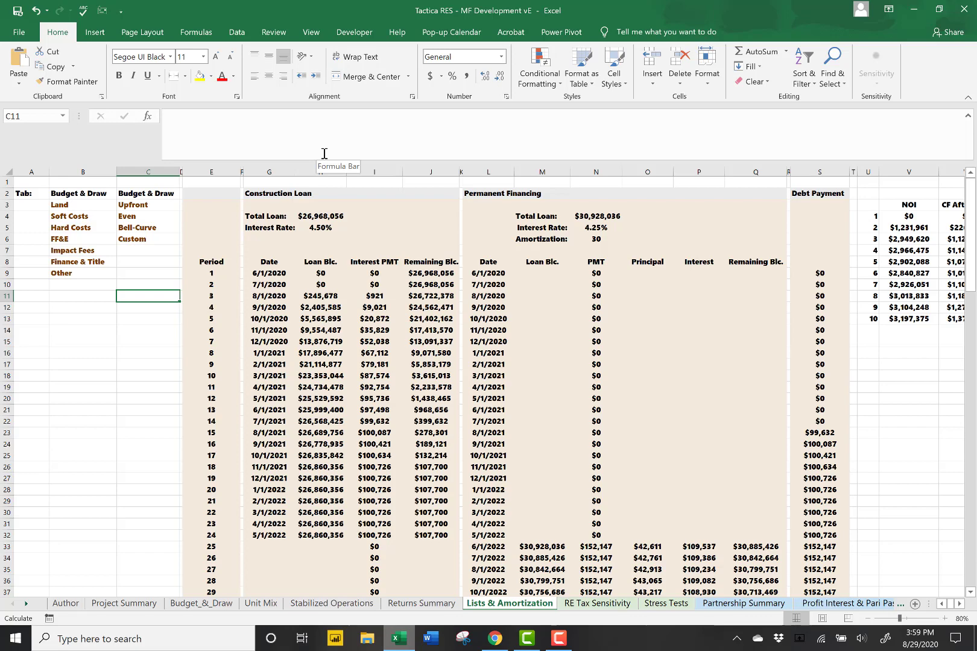
Inspect a permanent financing payment formula, and trace the NOI, cash flow and DSCR table to the Project Summary's Cash Flow Summary chart
left_click(595, 424)
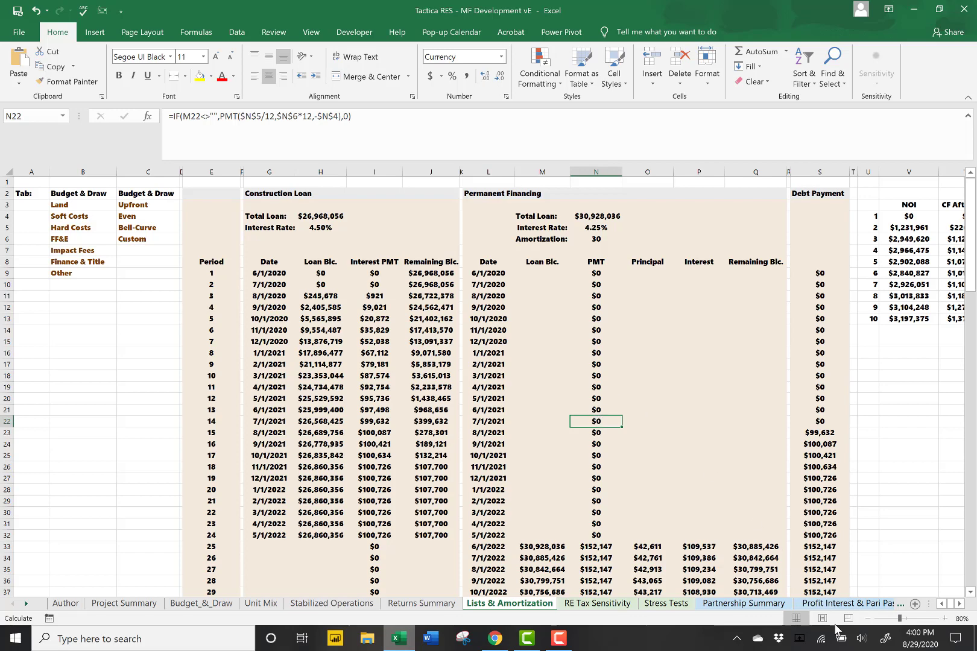
scroll(960, 611, "right", 7)
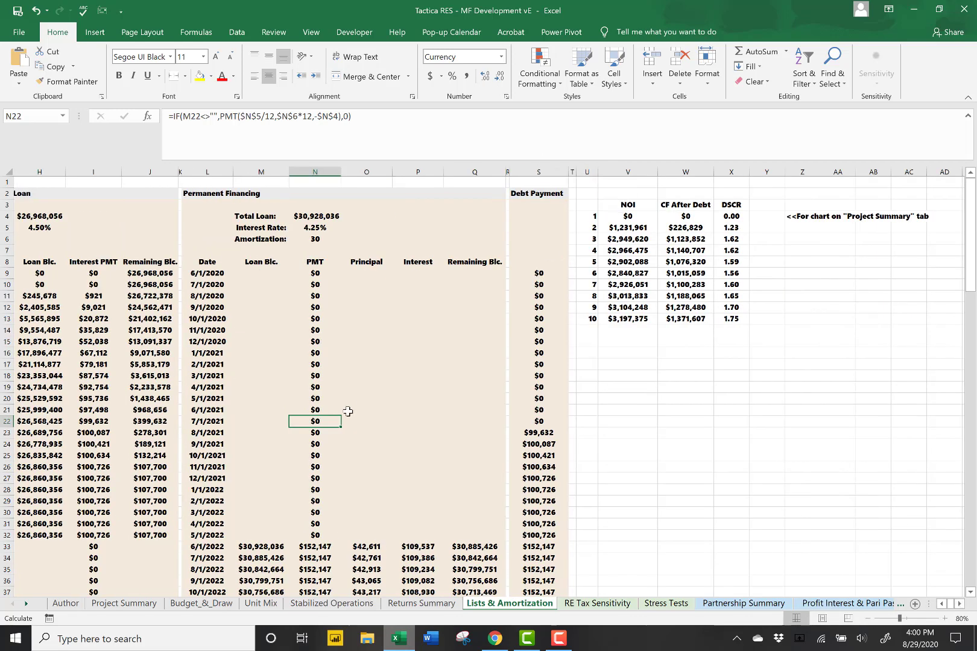
left_click(124, 603)
scroll(147, 516, "down", 4)
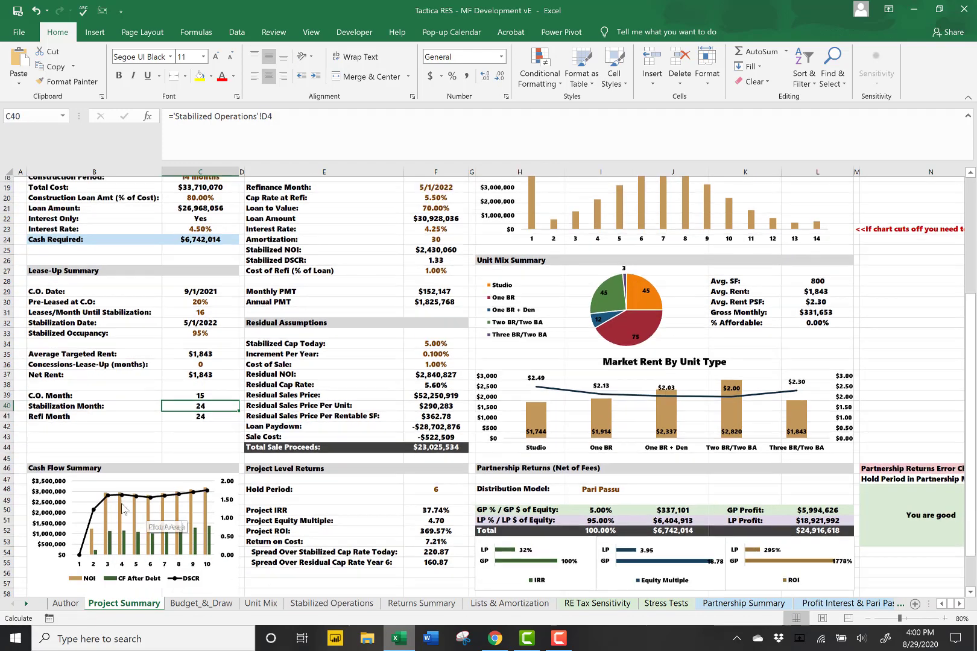
View the RE Tax Sensitivity sheet, and switch the Permanent Debt Coverage Stress Test to On in the Stress Tests sheet
left_click(597, 603)
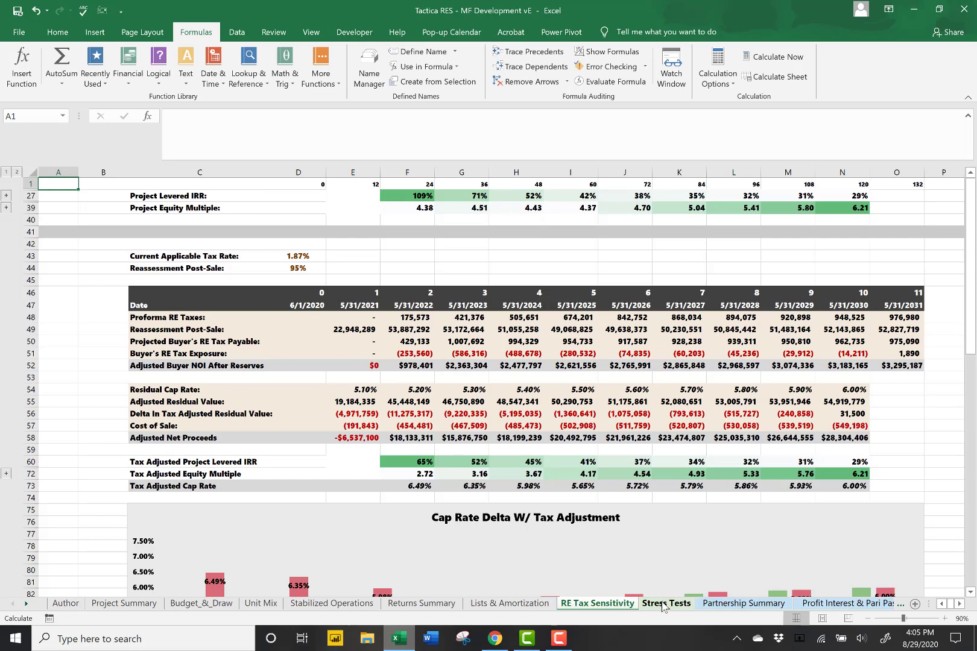
left_click(663, 604)
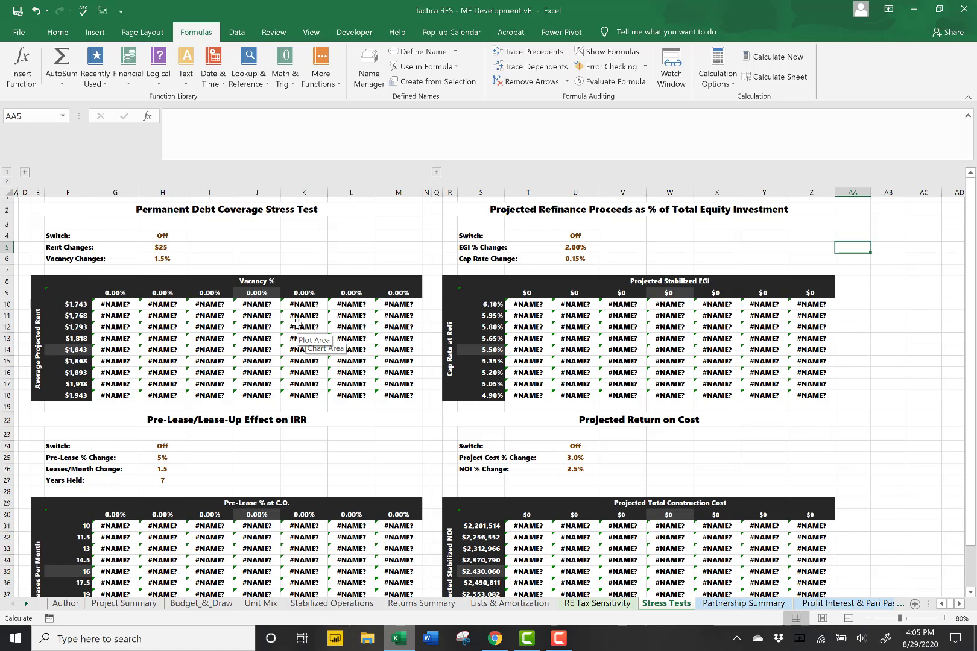
left_click(177, 237)
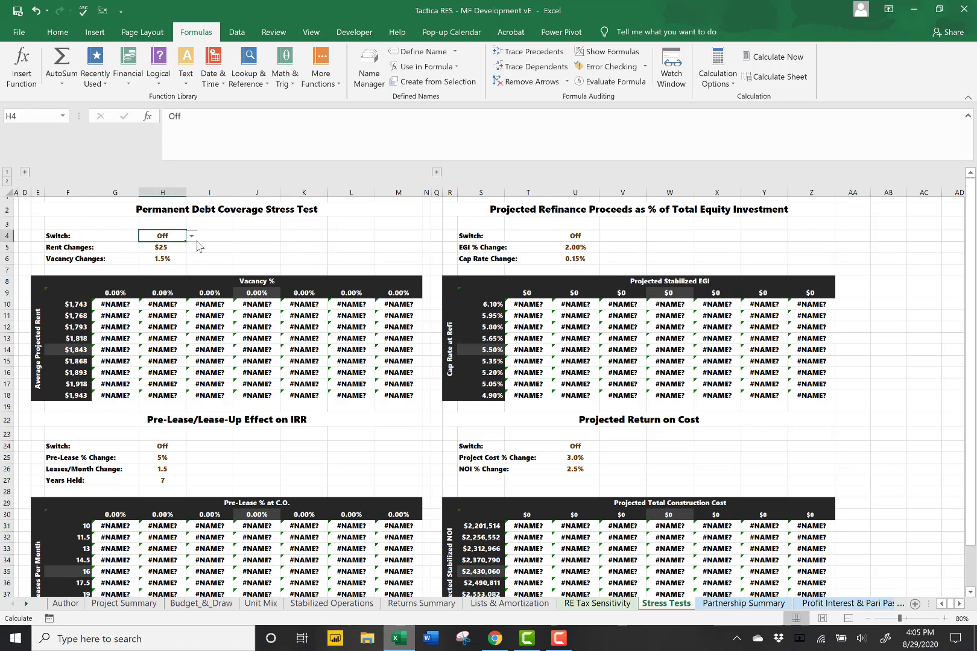
left_click(193, 238)
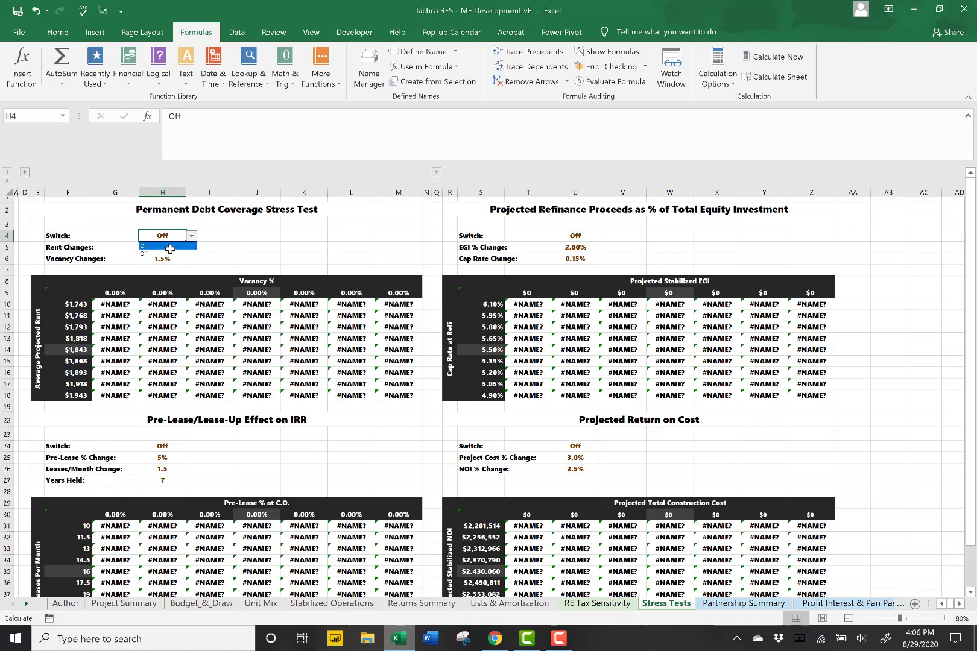
left_click(157, 247)
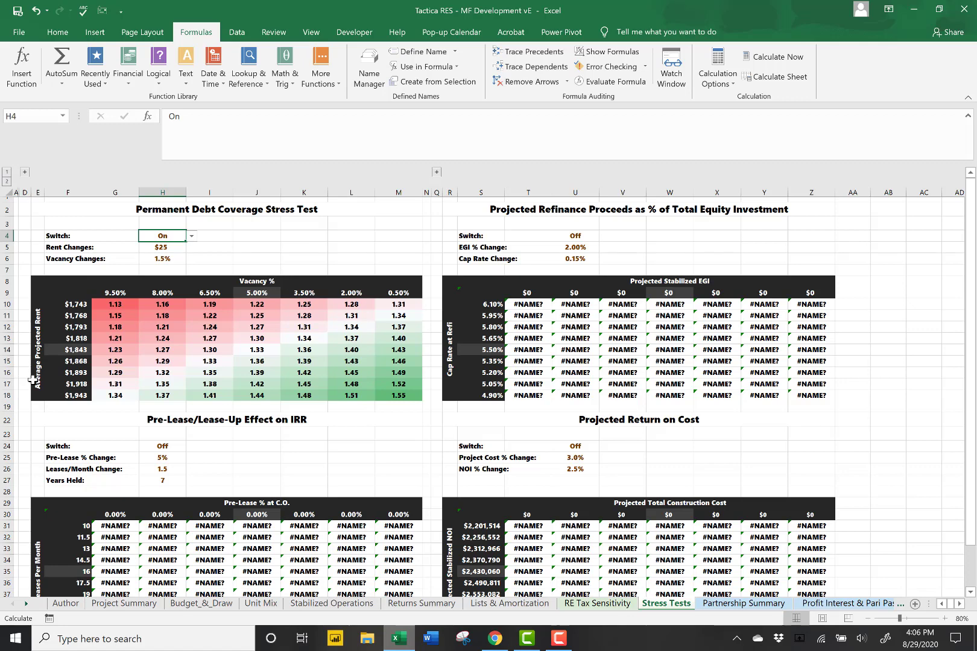
Examine the debt coverage at the base case and at the lowest rent with highest vacancy, plus the rent and vacancy change inputs
left_click(270, 351)
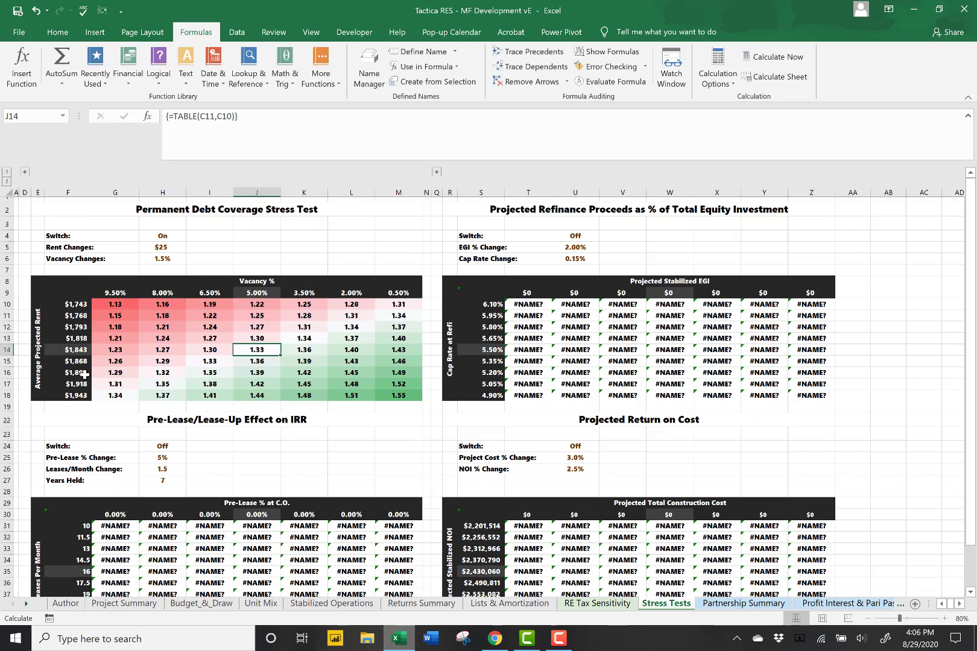
left_click(120, 305)
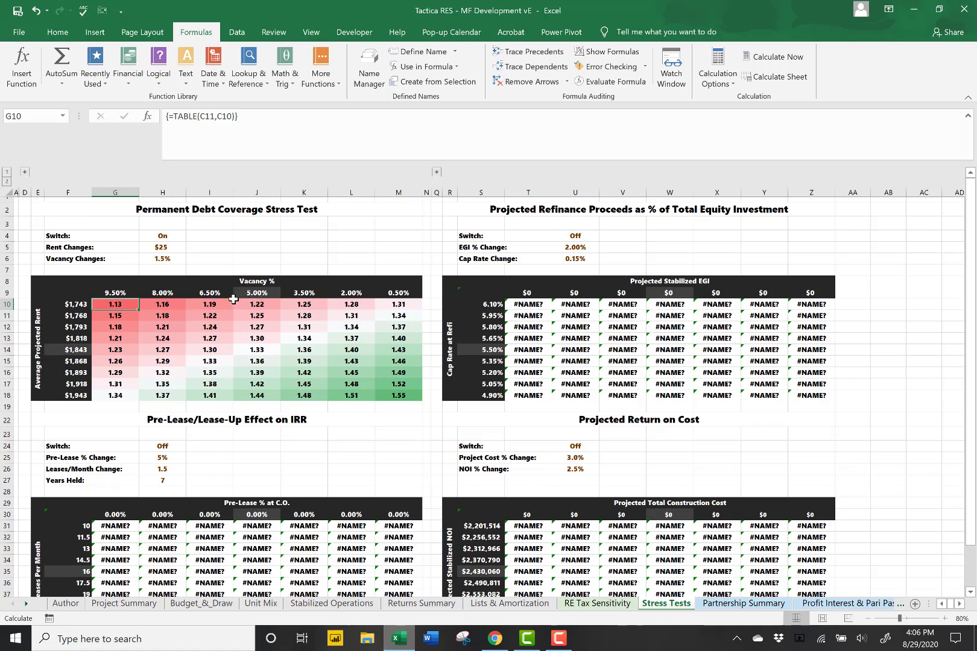
left_click(170, 249)
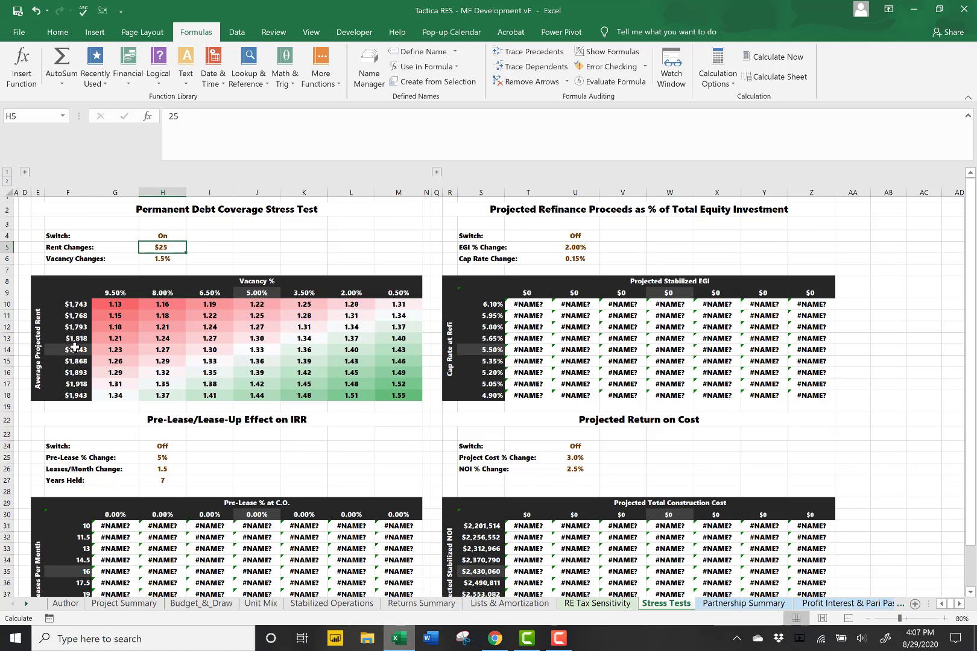
left_click(158, 259)
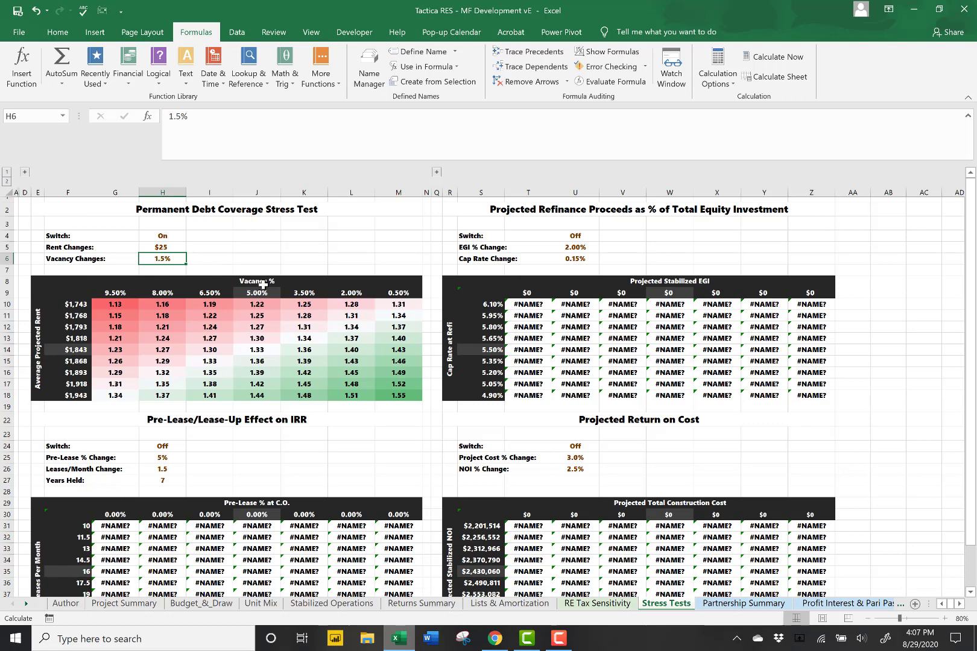
left_click(258, 351)
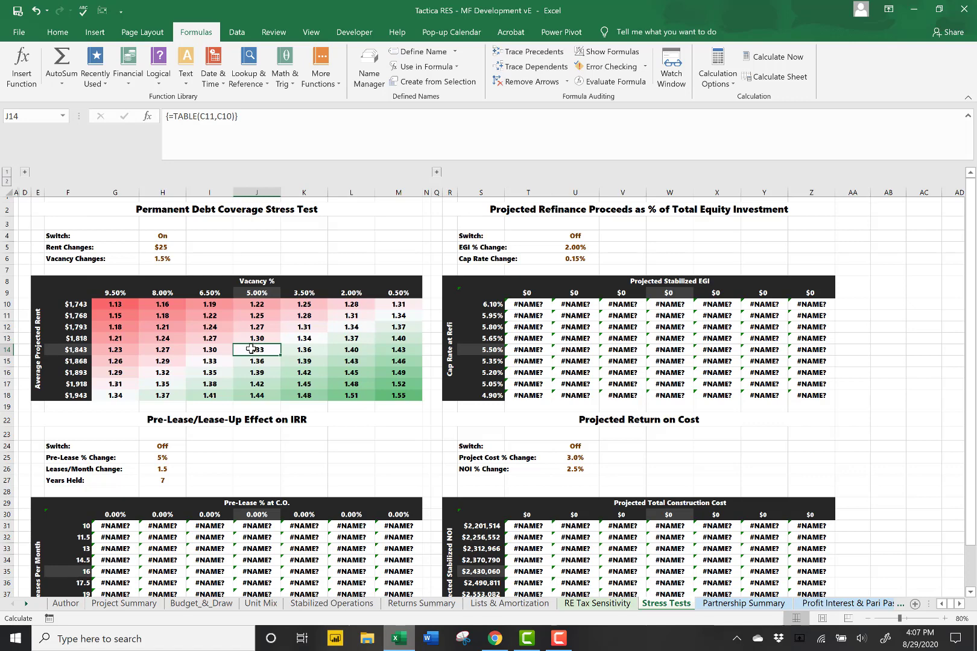
Switch the Permanent Debt Coverage Stress Test to Off and the Projected Refinance Proceeds test to On
left_click(157, 238)
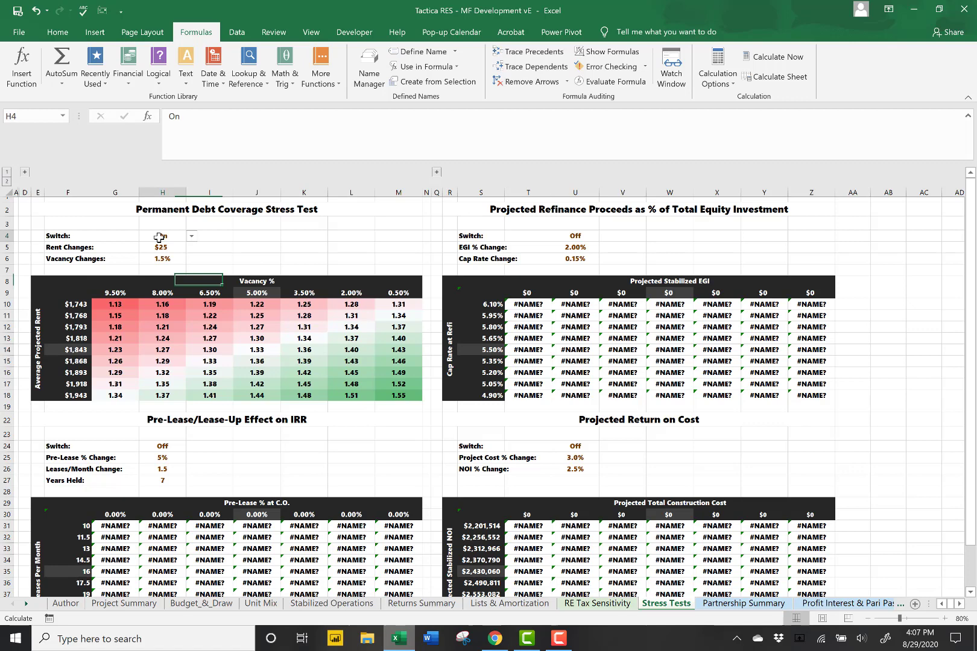
left_click(191, 236)
left_click(162, 255)
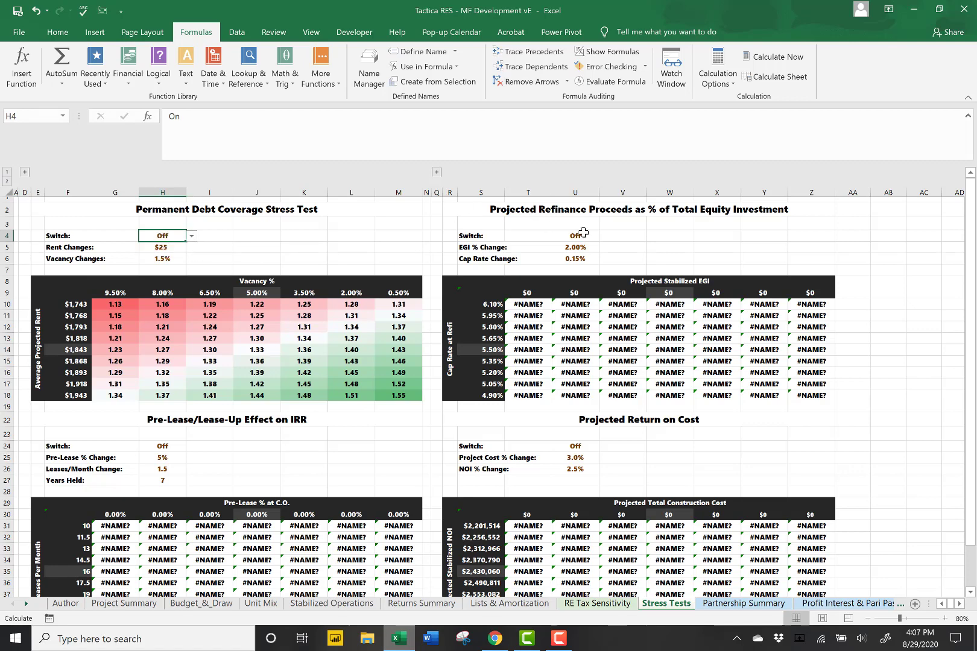
left_click(583, 236)
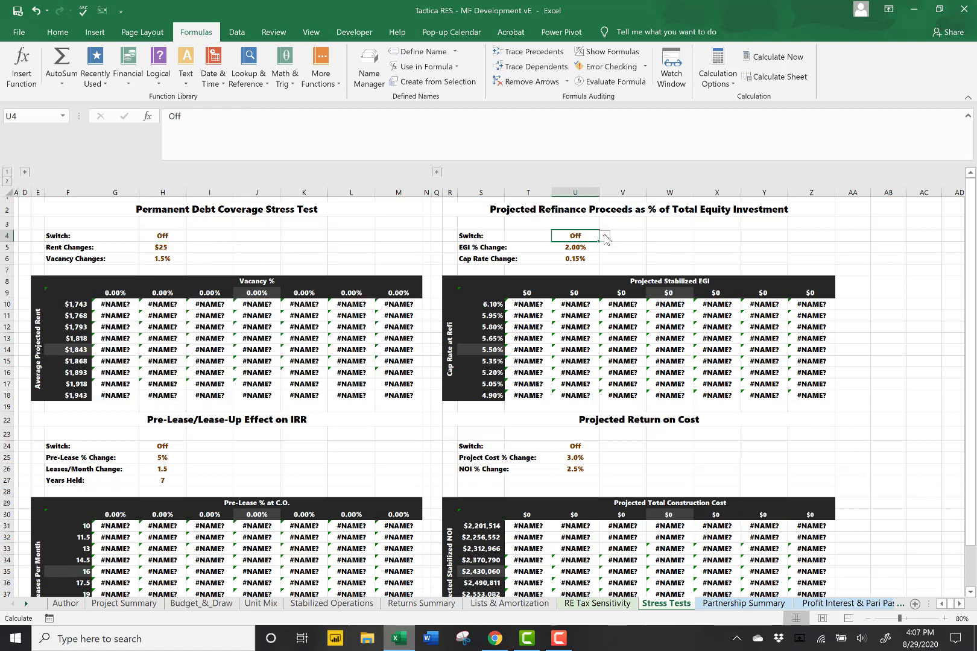
left_click(604, 236)
left_click(603, 246)
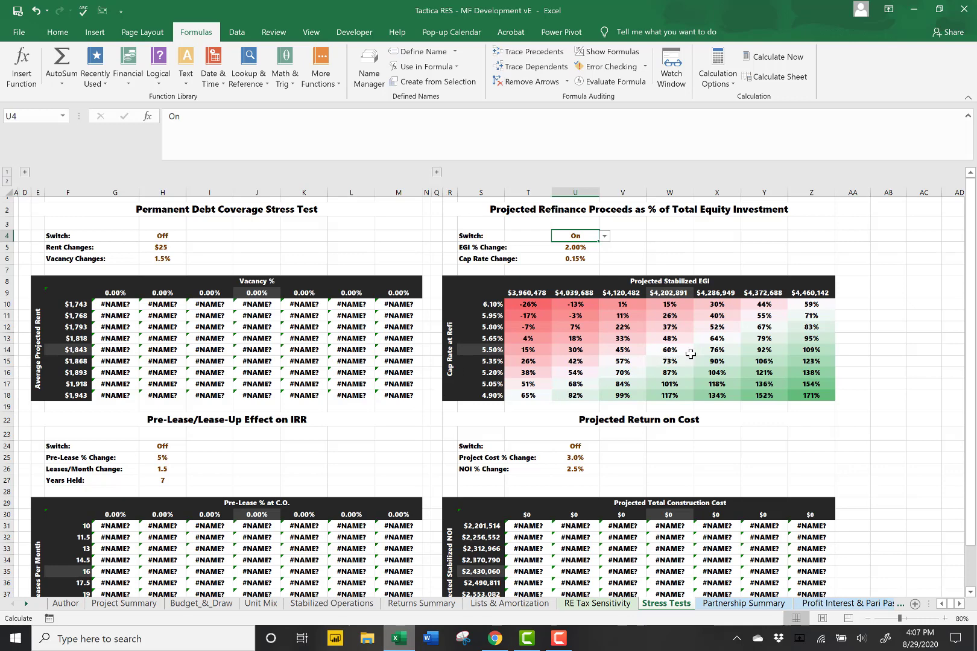
Check the refinance proceeds at the 5.50% cap rate and base EGI, and switch that stress test to Off
left_click(669, 352)
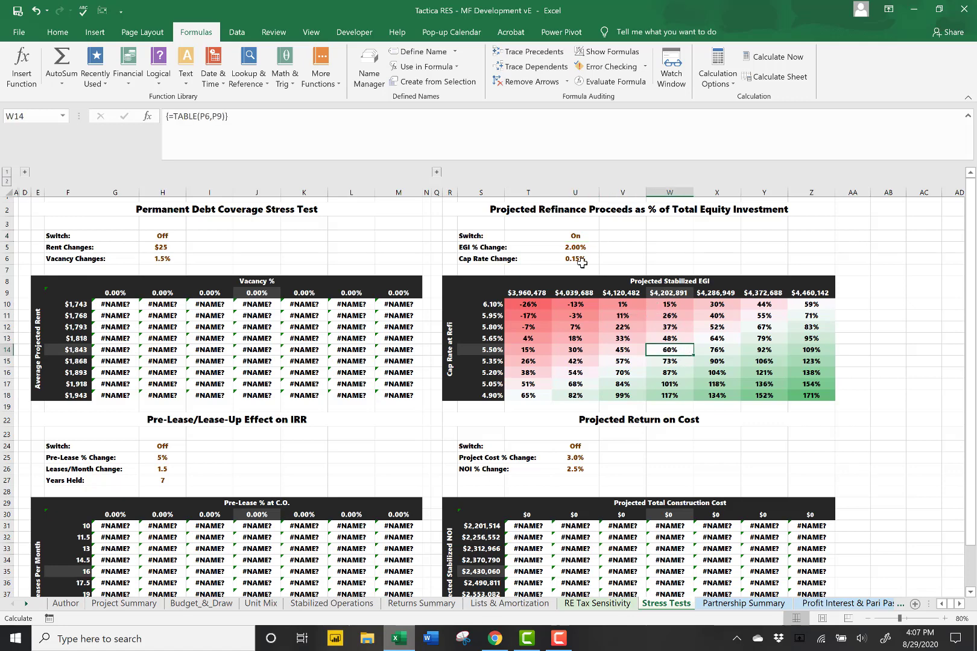
left_click(579, 237)
left_click(604, 236)
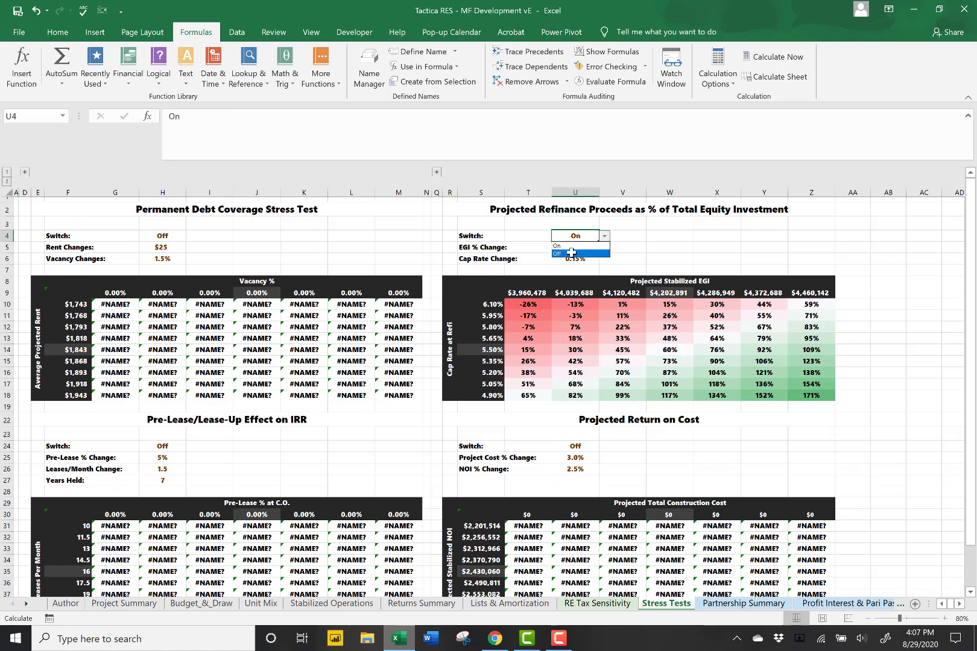
left_click(575, 253)
Switch the Pre-Lease/Lease-Up Effect on IRR stress test to On
left_click(235, 459)
scroll(187, 429, "down", 1)
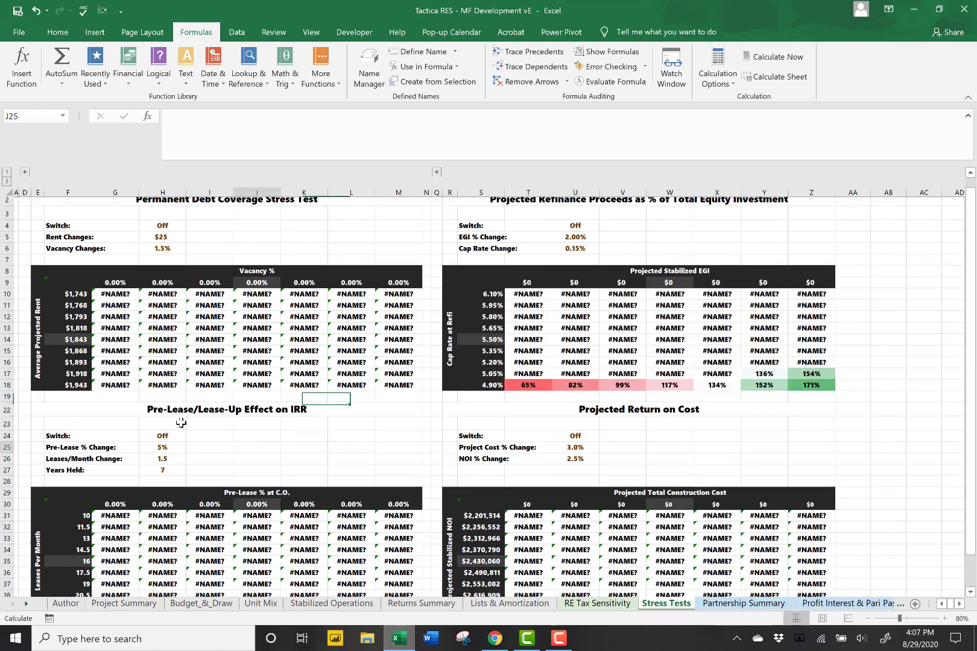
left_click(165, 411)
left_click(191, 413)
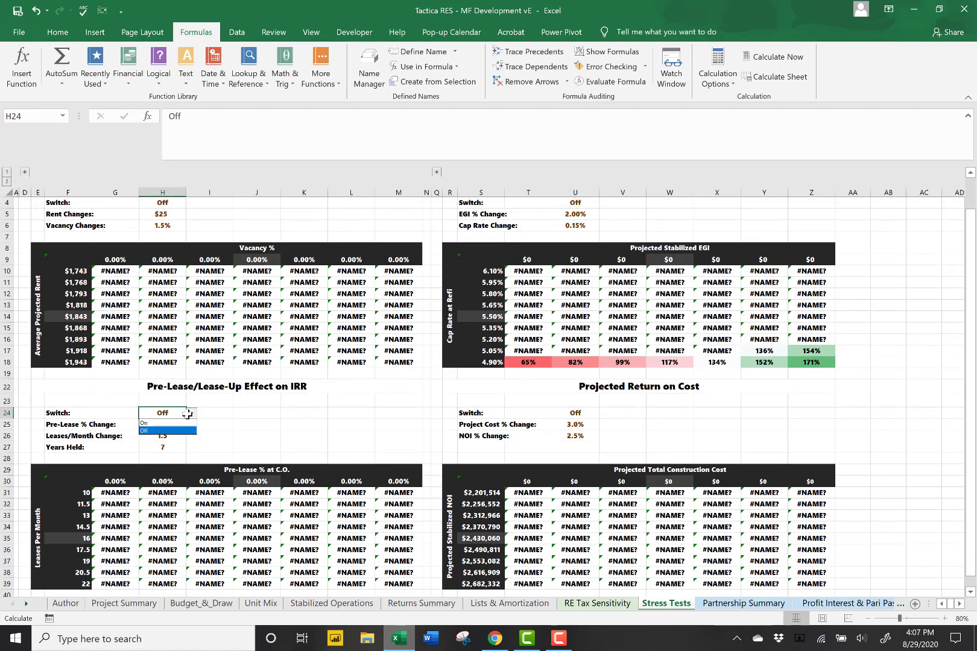
left_click(172, 423)
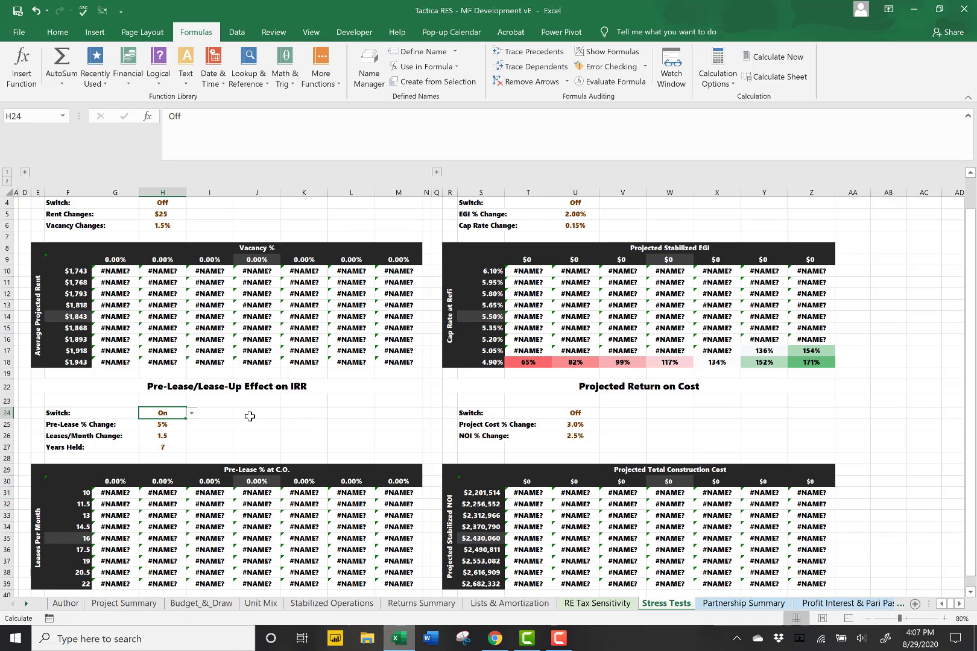
Examine the lease-up IRR table, including the case of 22 leases per month with 35.00% pre-leased
left_click(250, 416)
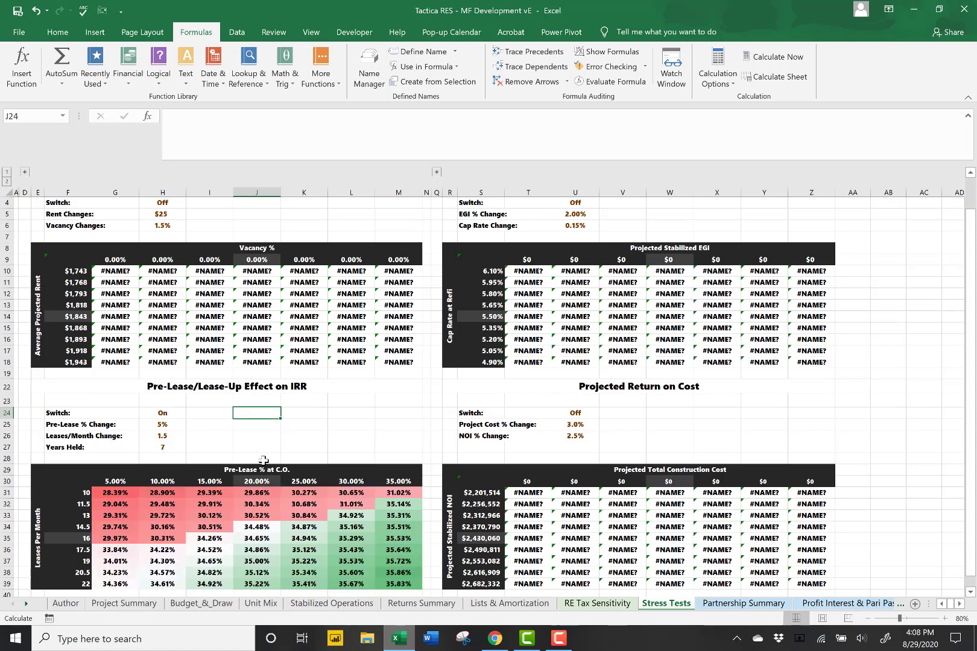
scroll(291, 481, "down", 1)
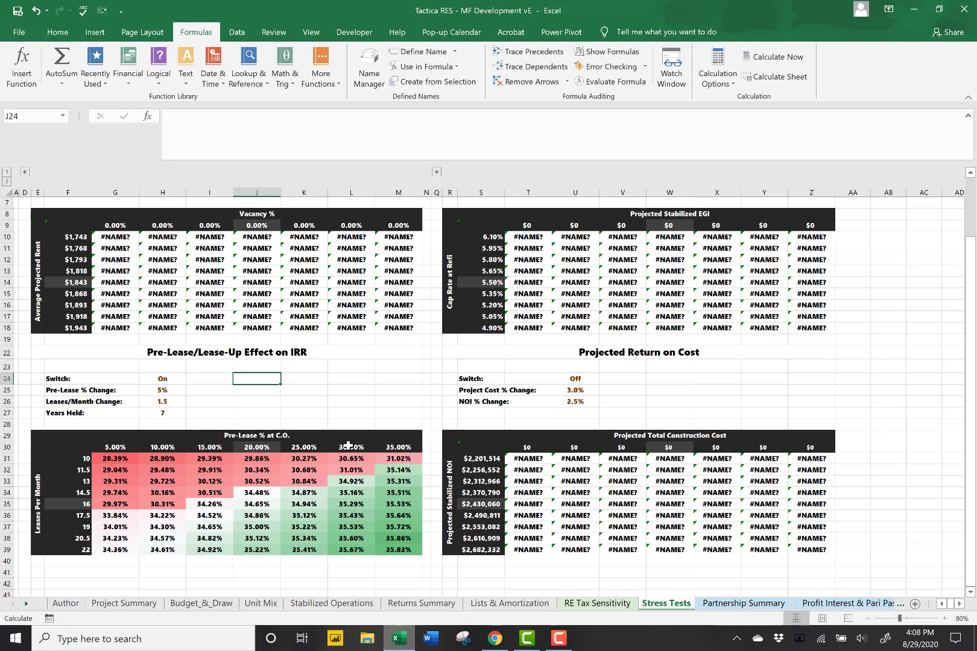
left_click(403, 550)
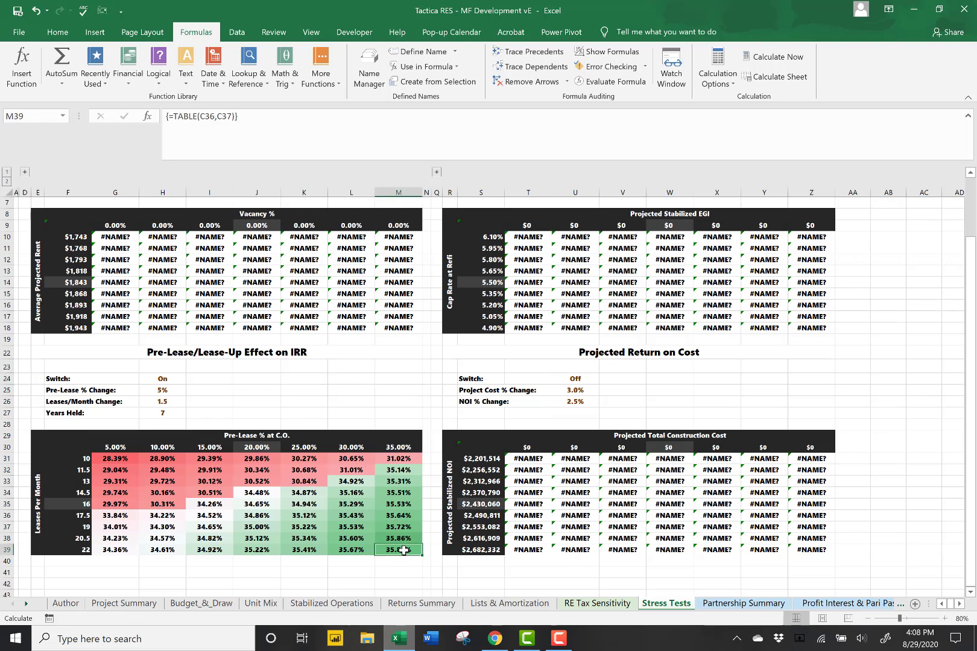
Check the lease-up IRR for 10 leases per month at 5.00% pre-leased, and set that test's Years Held to 10
left_click(78, 550)
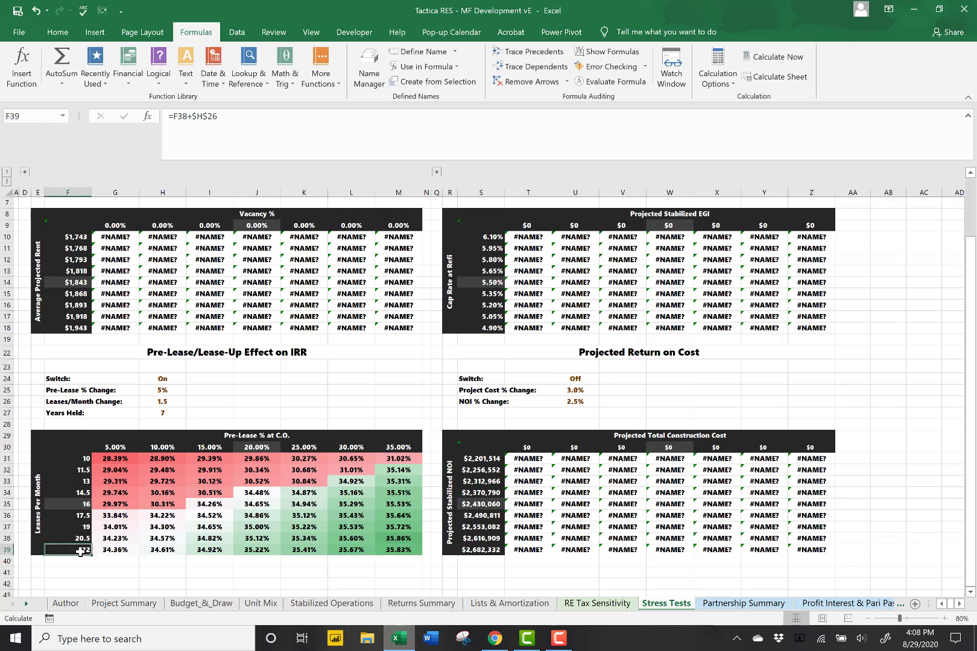
left_click(107, 460)
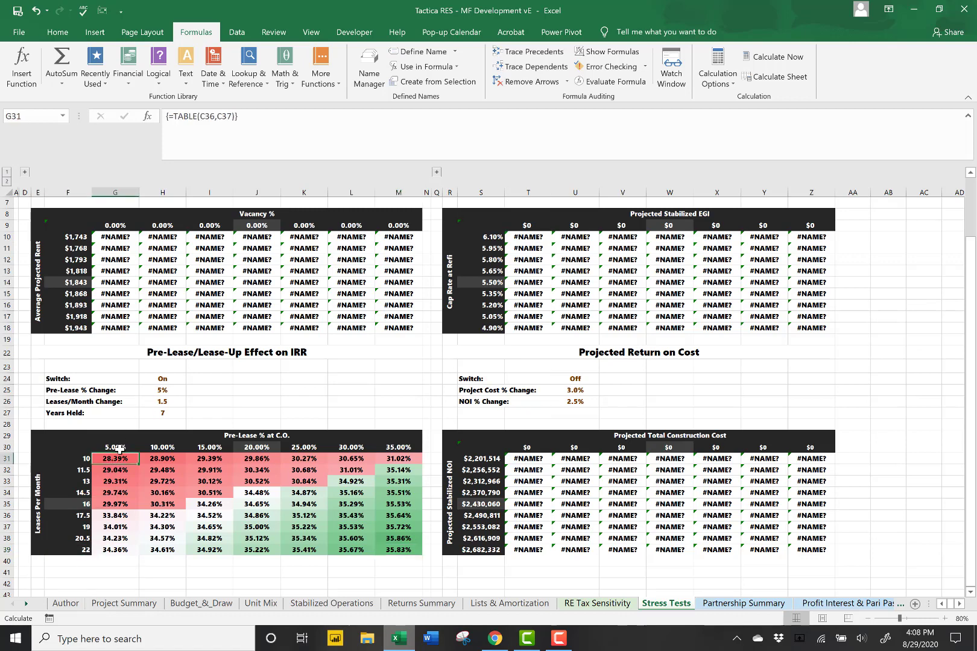
left_click(163, 414)
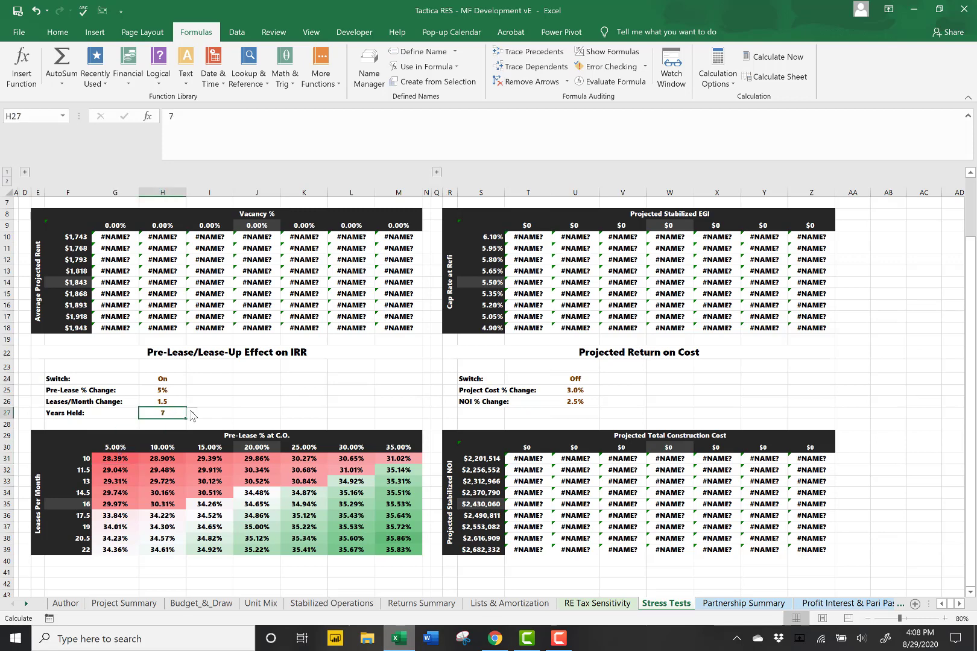
left_click(191, 414)
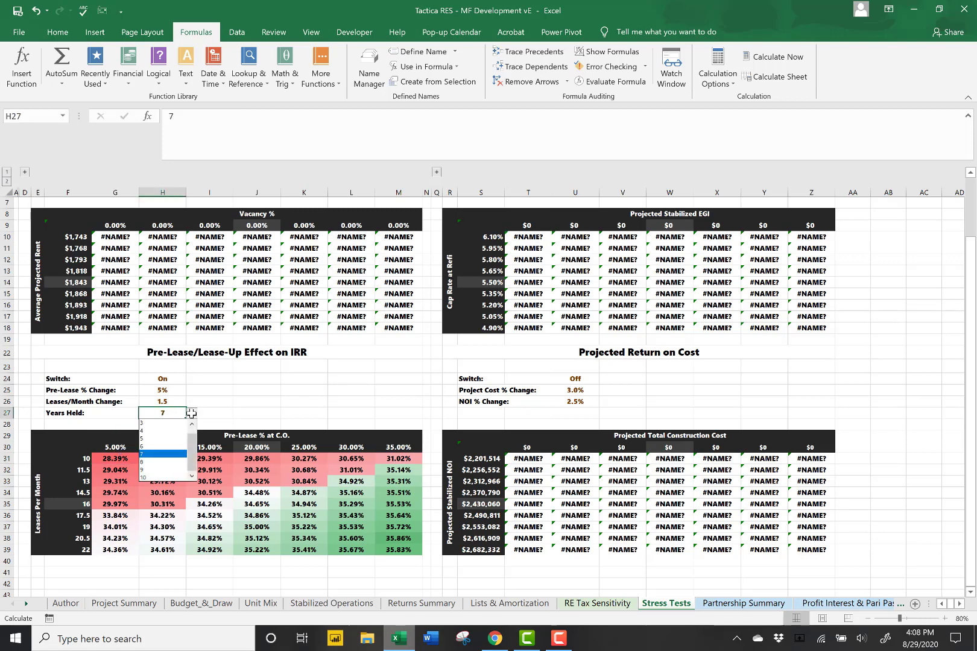
left_click(159, 476)
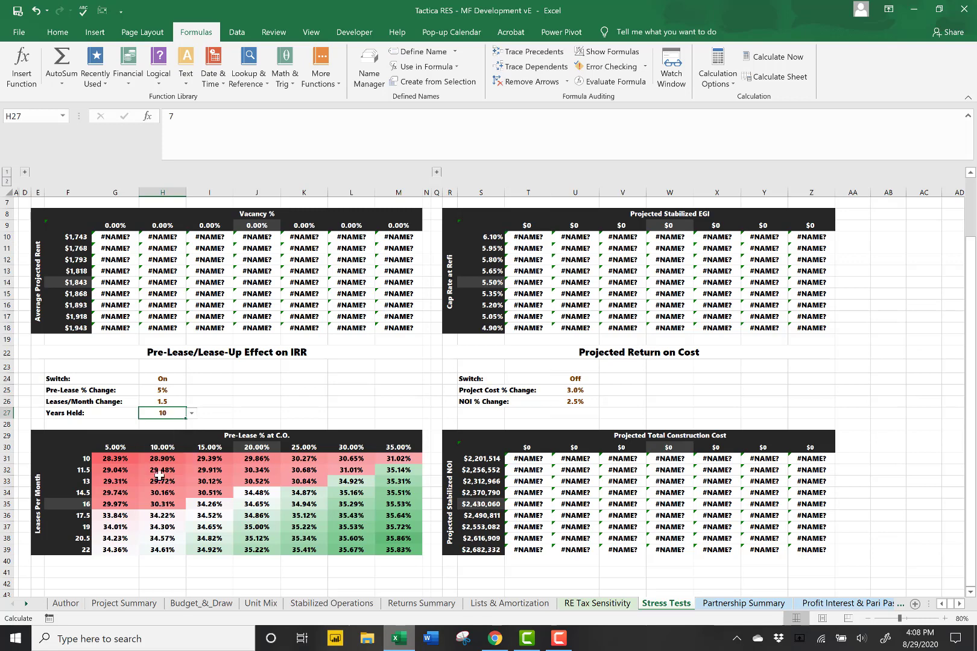
left_click(274, 378)
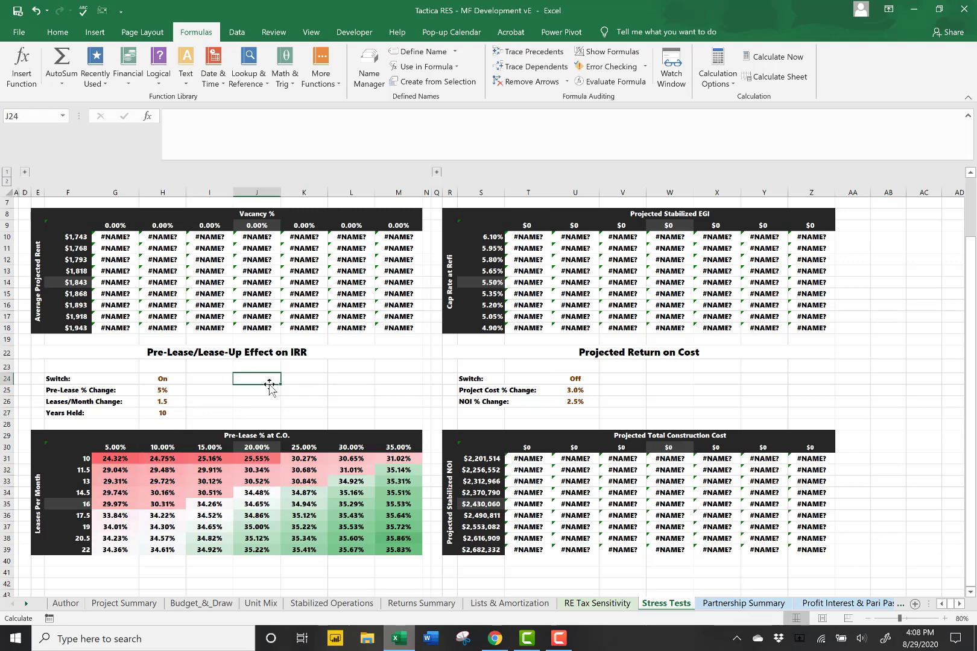
Switch the Pre-Lease/Lease-Up Effect on IRR stress test to Off and the Projected Return on Cost test to On
left_click(174, 412)
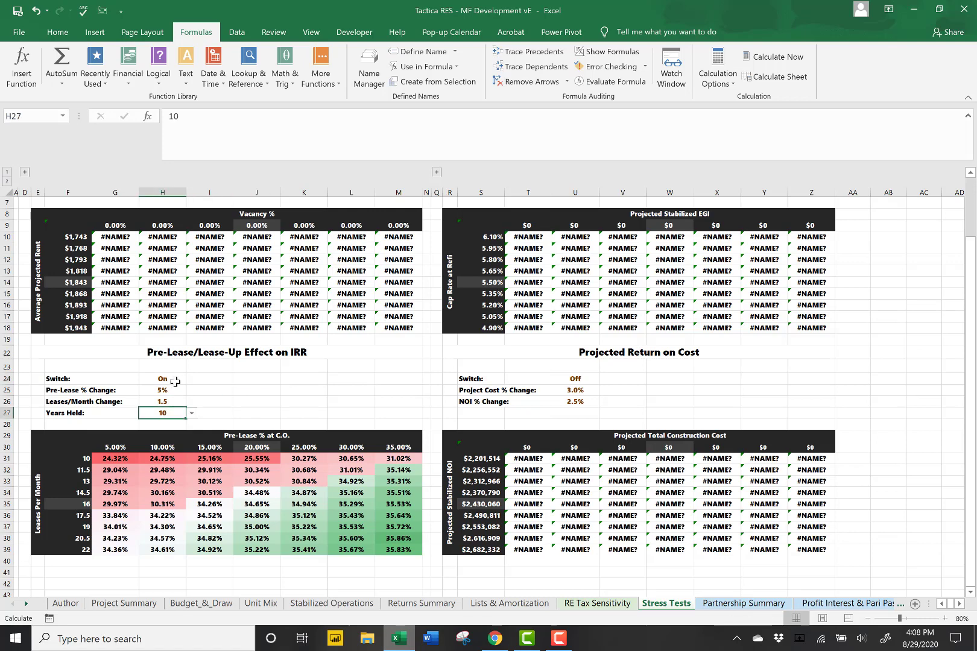
key("Up")
key("Up")
key("Up")
left_click(191, 379)
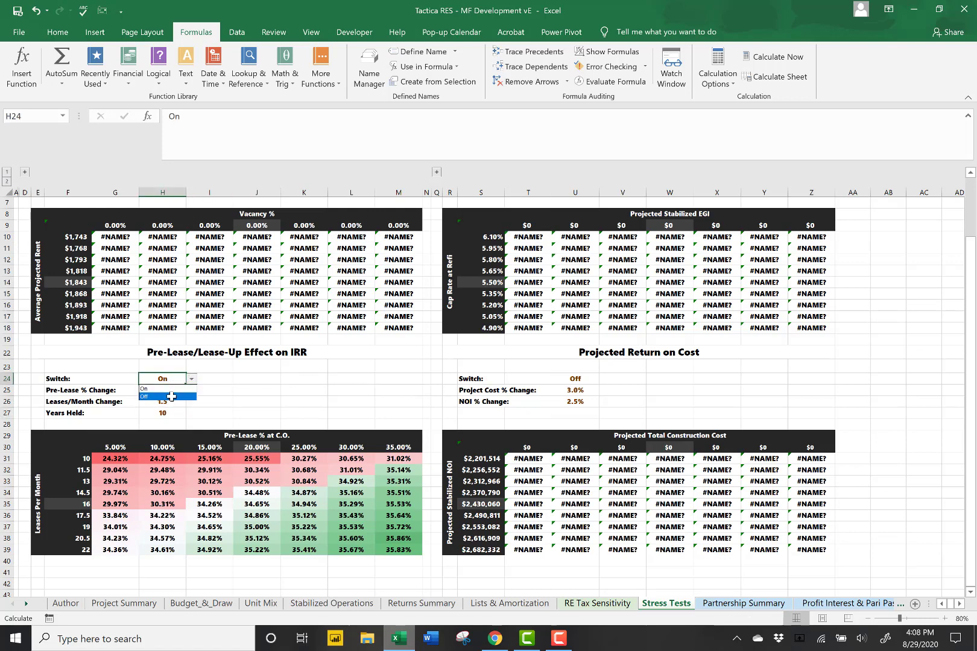
left_click(171, 396)
left_click(594, 379)
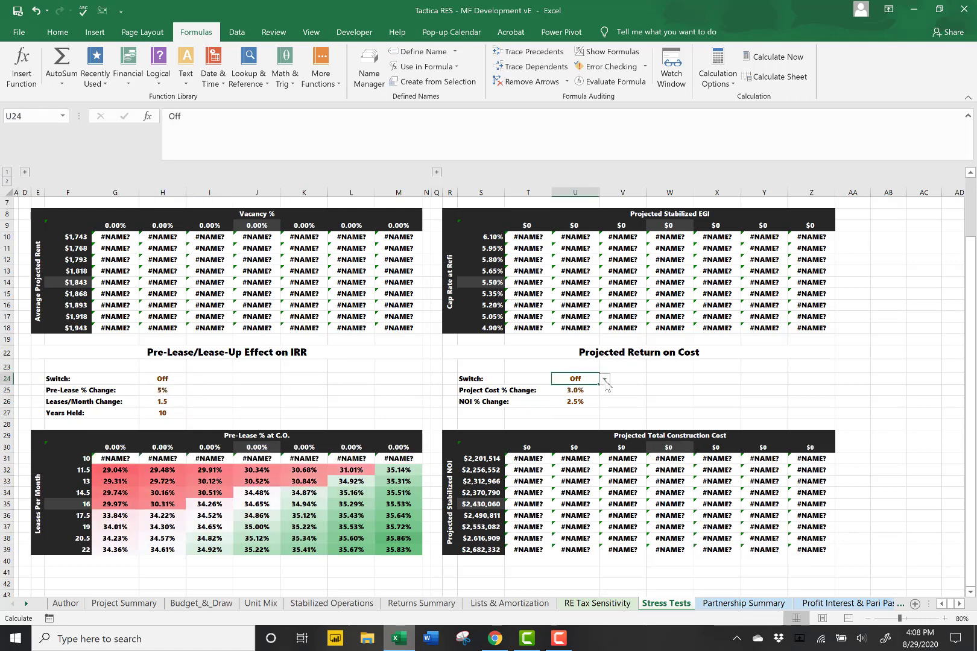
left_click(603, 379)
left_click(573, 390)
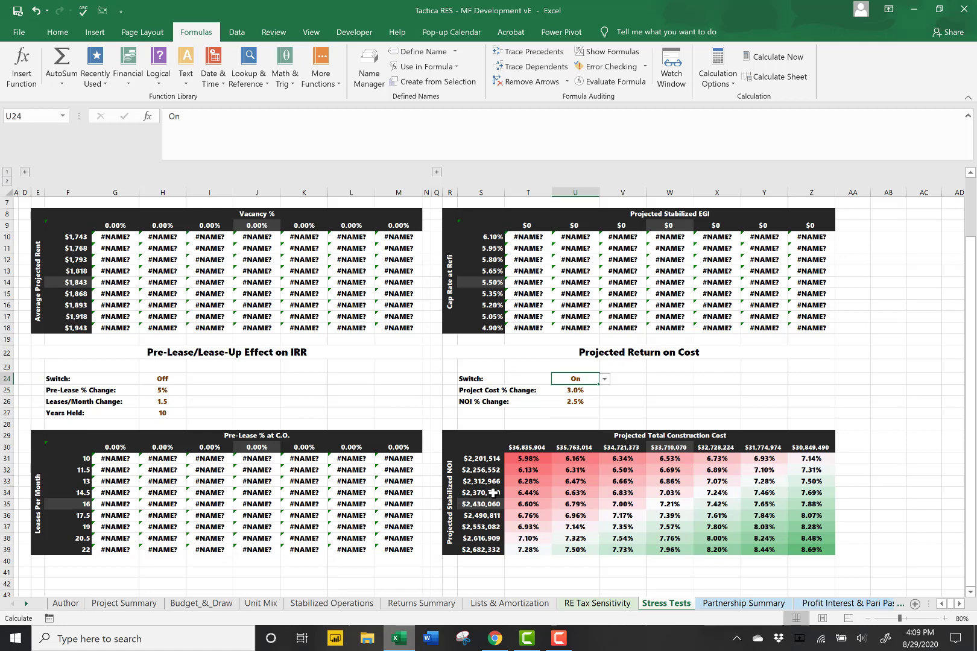
Check the return on cost at the base NOI and base construction cost, and switch that stress test to Off
left_click(672, 505)
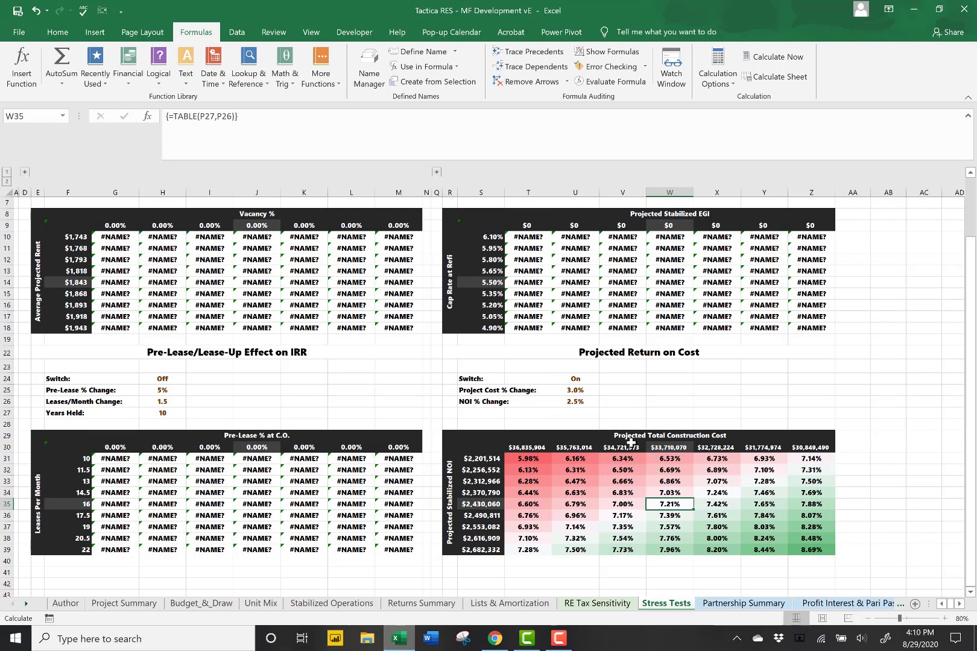
left_click(582, 379)
left_click(604, 379)
left_click(577, 397)
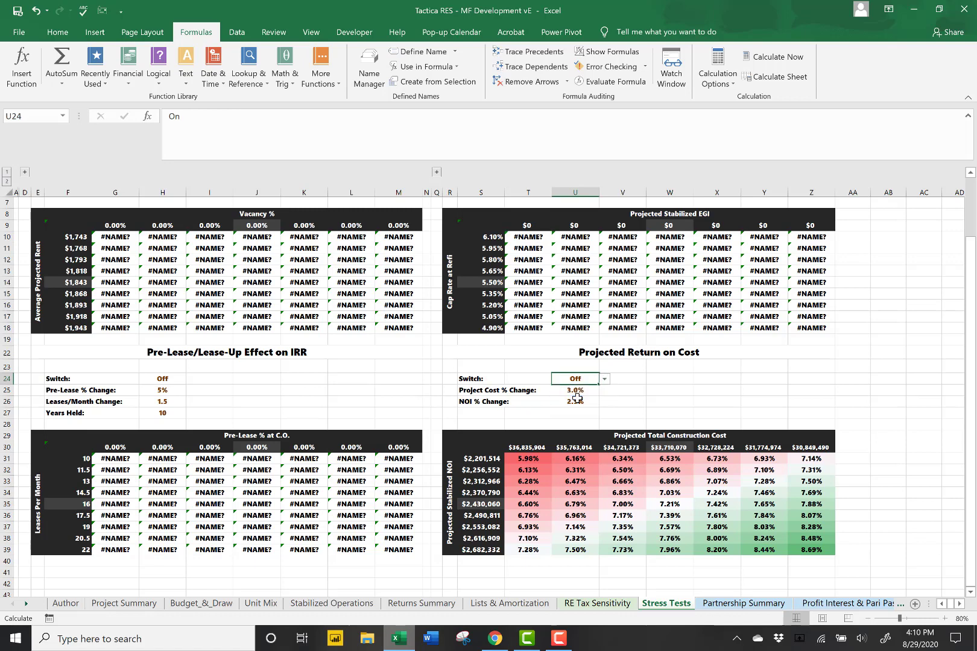
Review the Partnership Summary and the Profit Interest & Pari Passu, Pref. Return + Profit Interest, and IRR Waterfall sheets
left_click(729, 604)
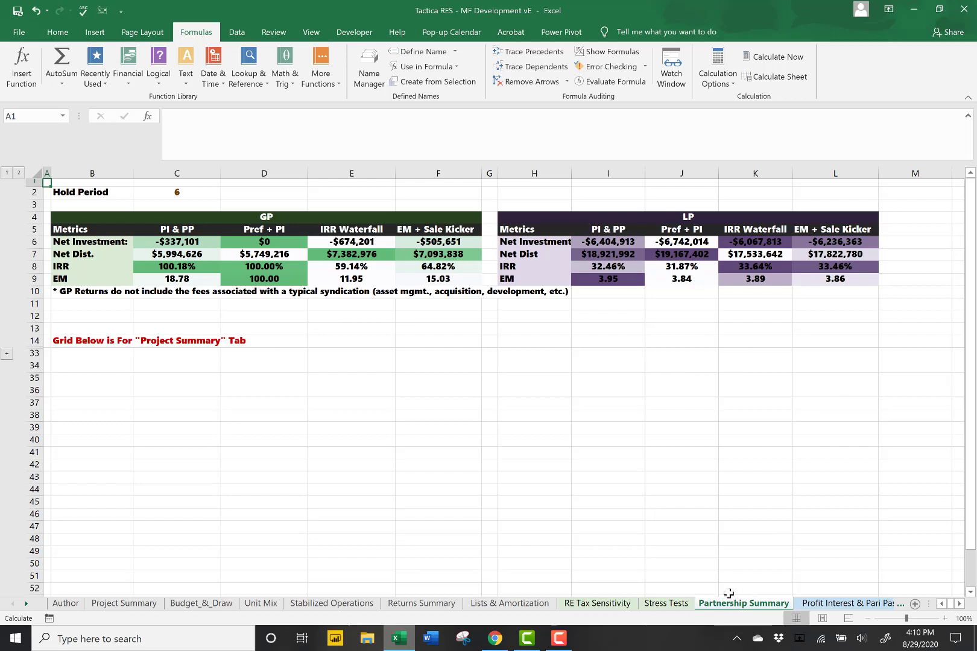
scroll(25, 606, "down", 6)
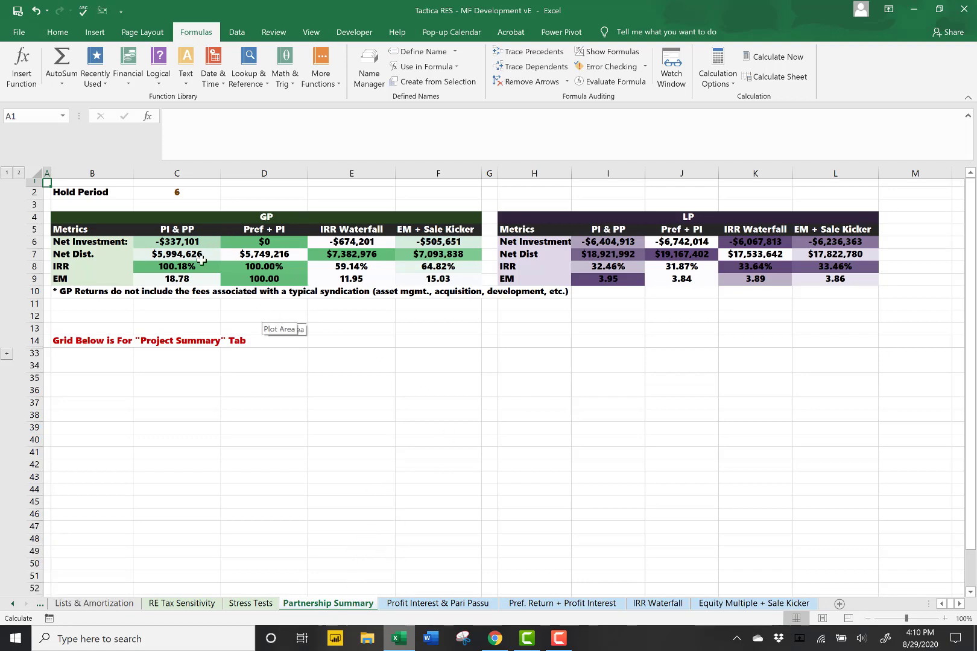
left_click(408, 603)
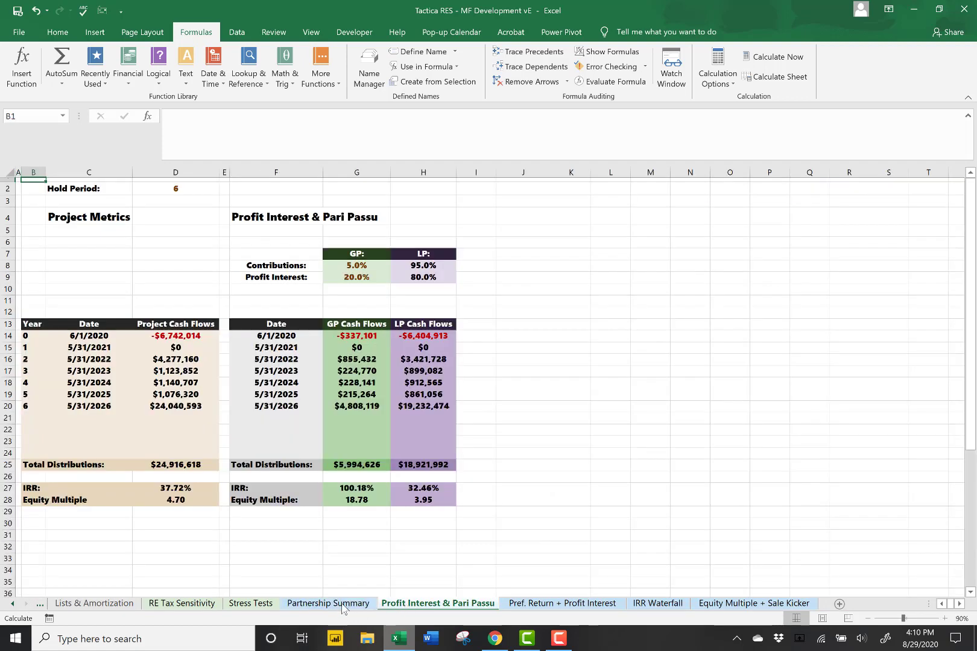
left_click(341, 604)
left_click(408, 604)
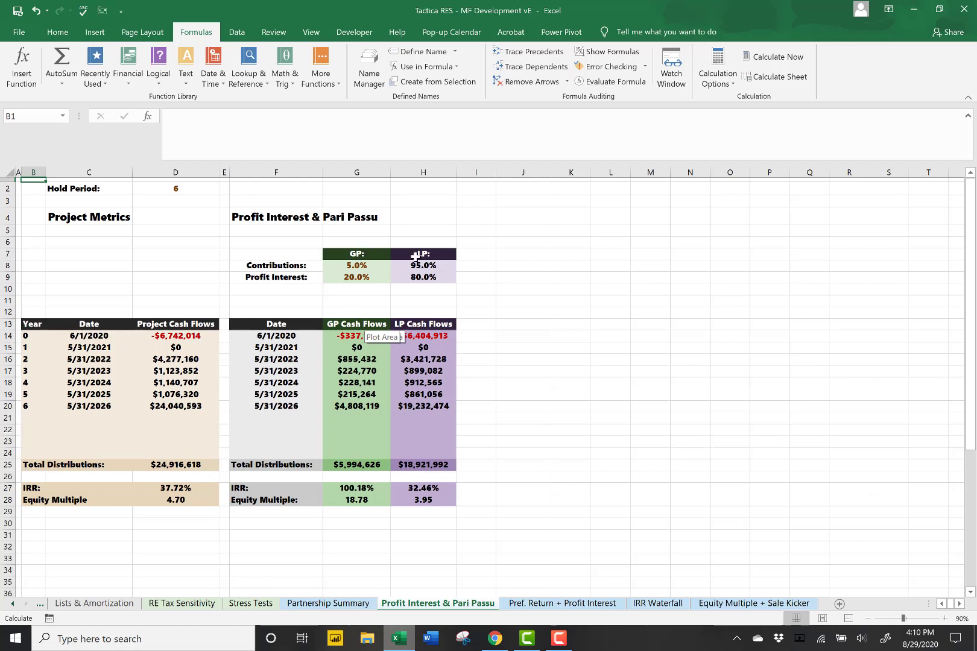
left_click(516, 605)
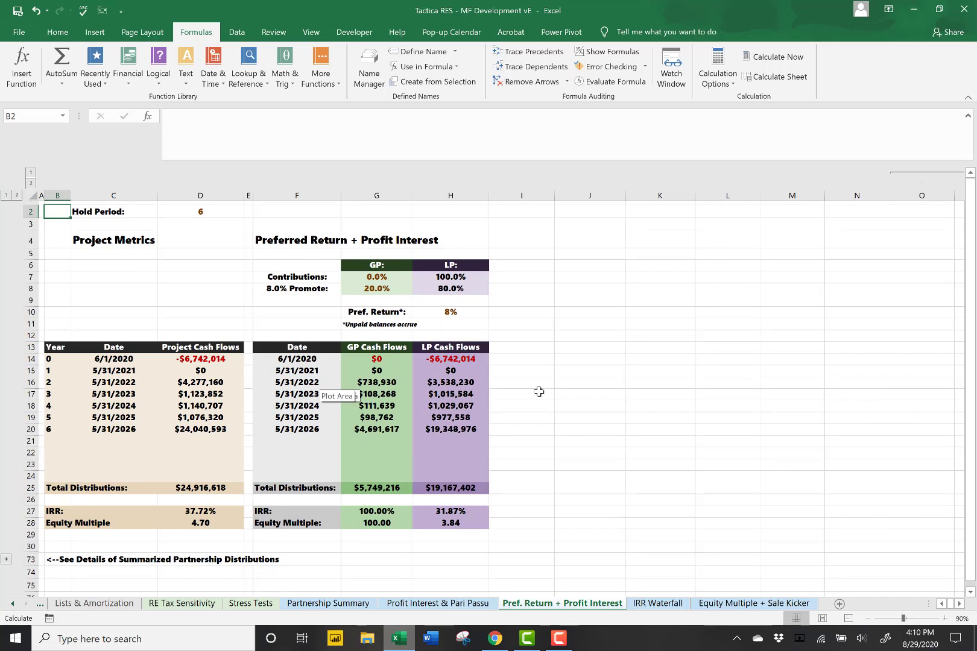
left_click(658, 604)
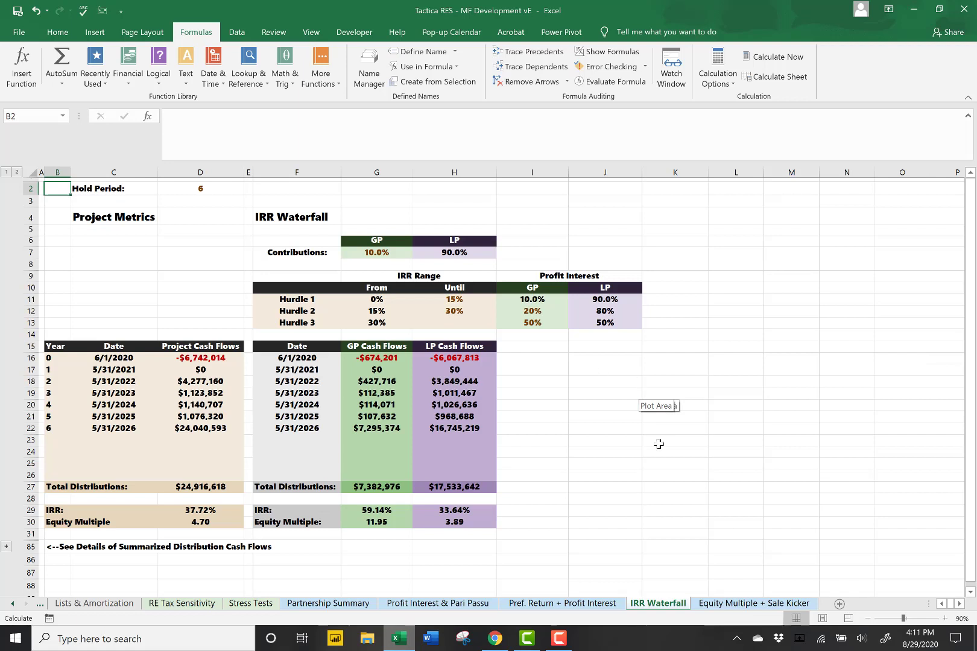
Examine the Equity Multiple + Sale Kicker sheet: project equity multiple, 3.00 EM tier, residual sale price, GP contribution and year 6 GP cash flow
left_click(725, 605)
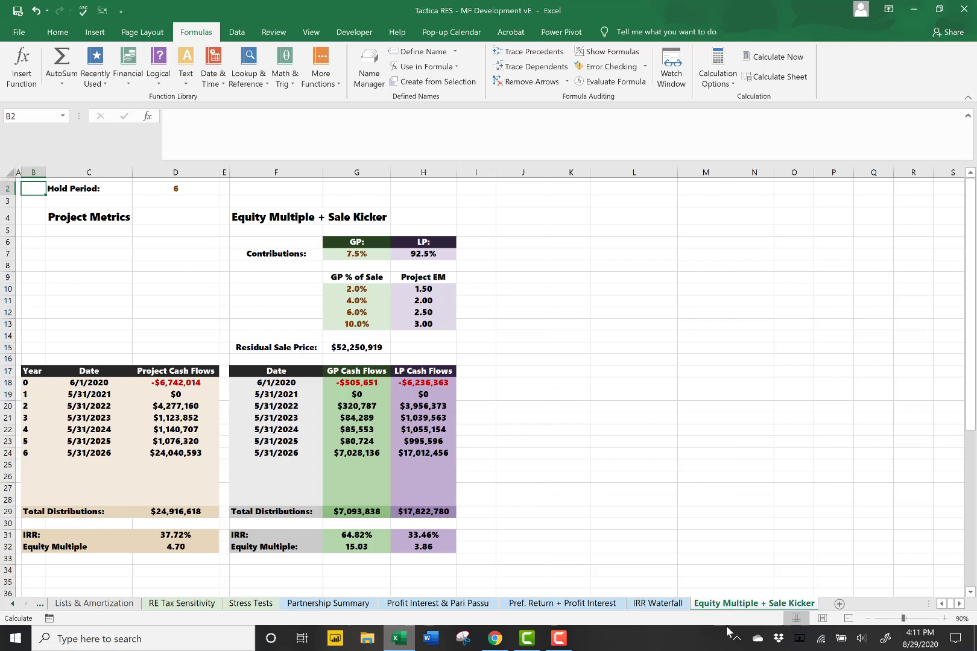
left_click(190, 543)
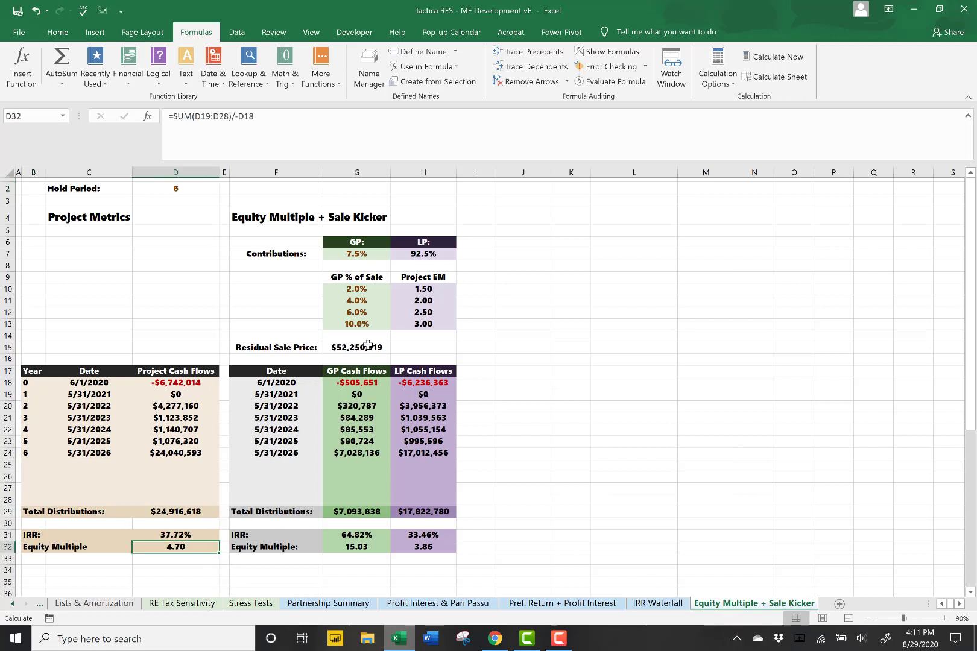
left_click(424, 324)
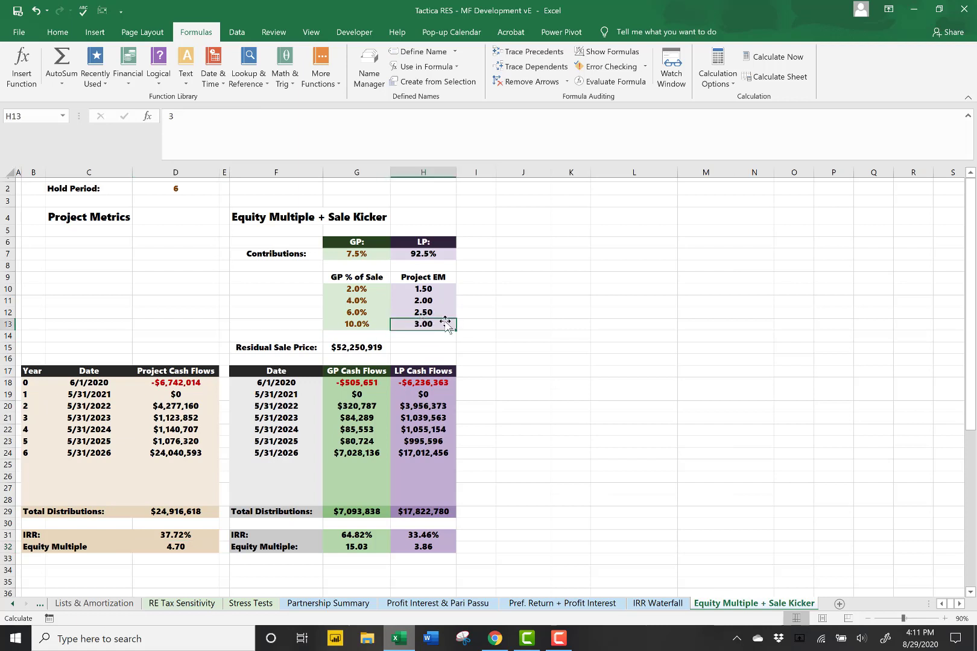
left_click(363, 322)
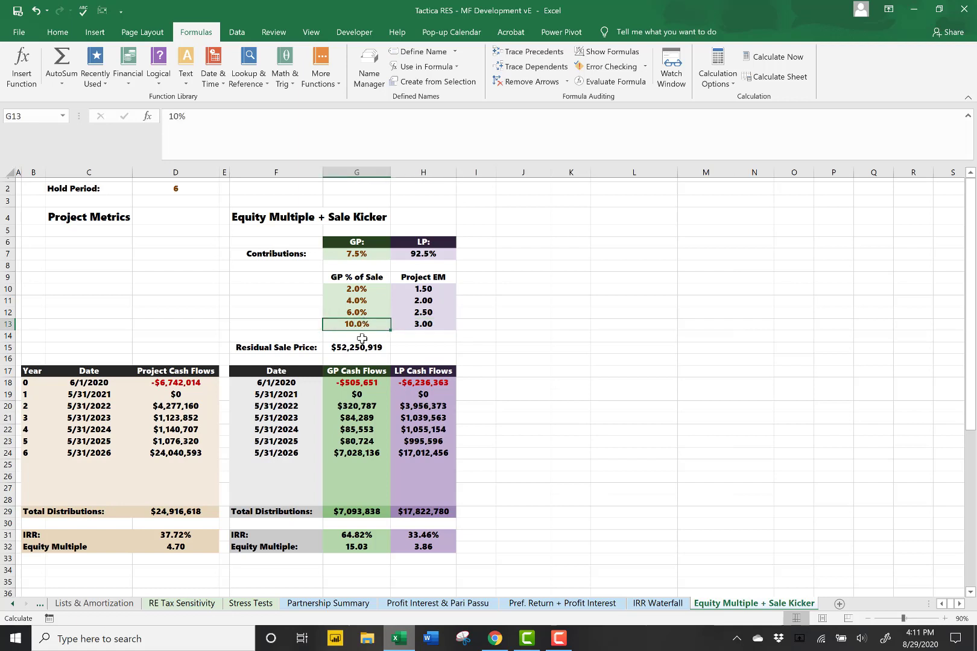
left_click(362, 347)
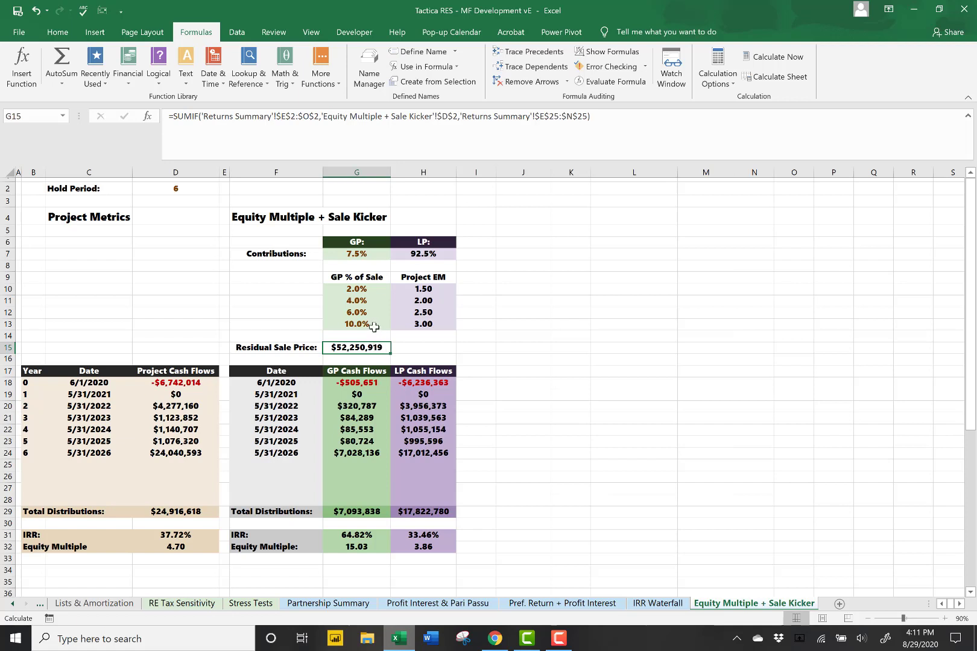
left_click(359, 258)
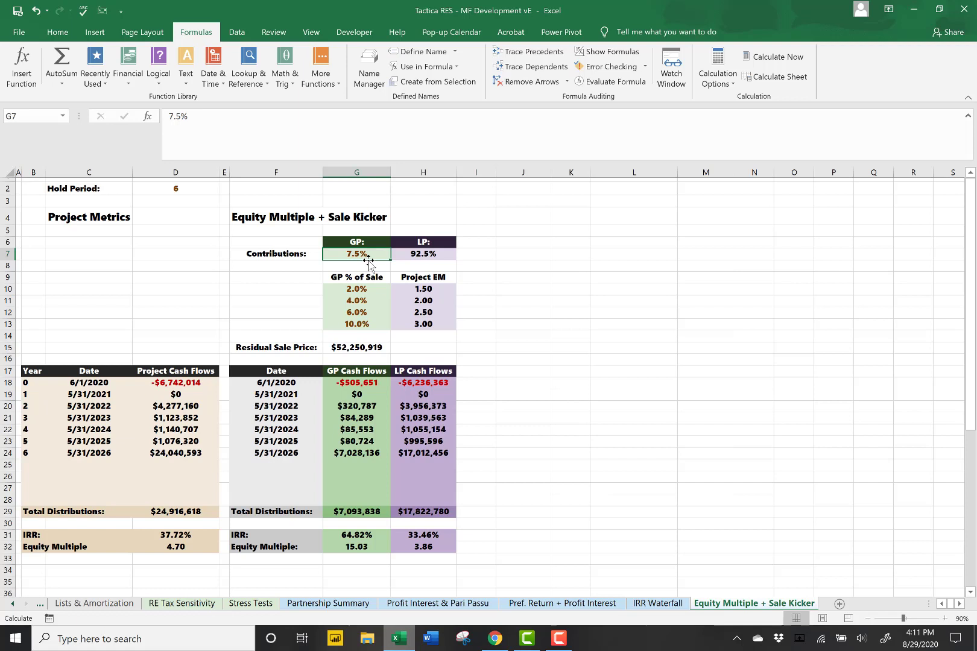
left_click(365, 454)
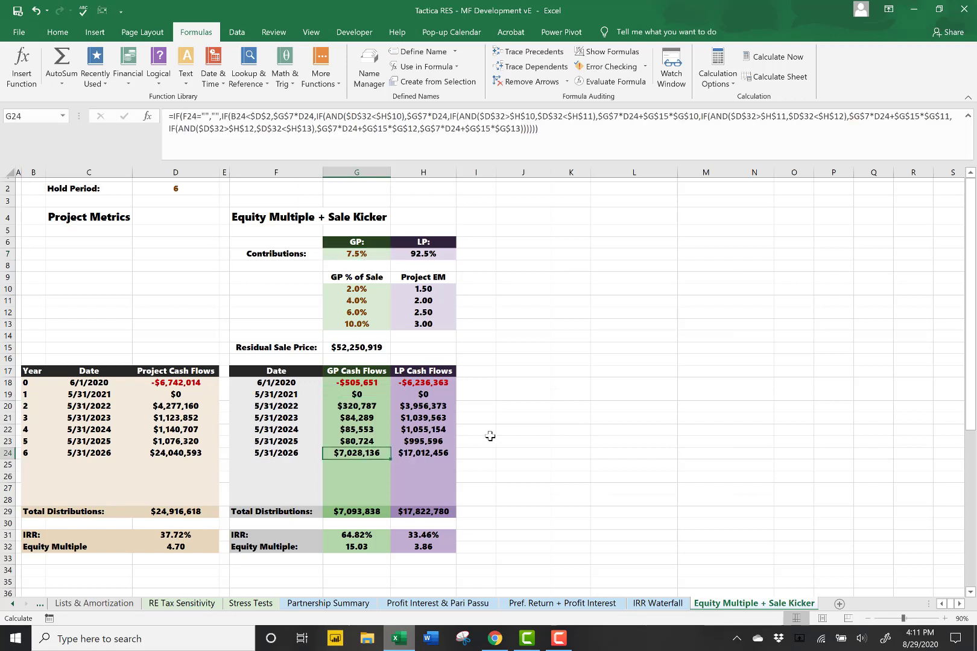
Return to the Project Summary sheet and set the Distribution Model for the partnership returns to IRR Waterfall
left_click(660, 604)
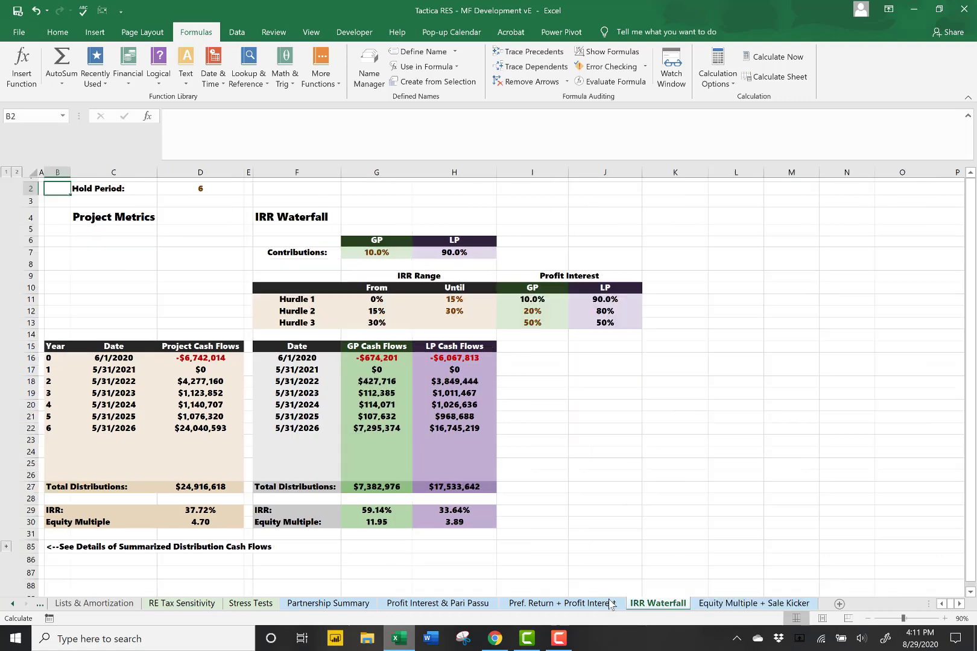
left_click(609, 604)
left_click(476, 603)
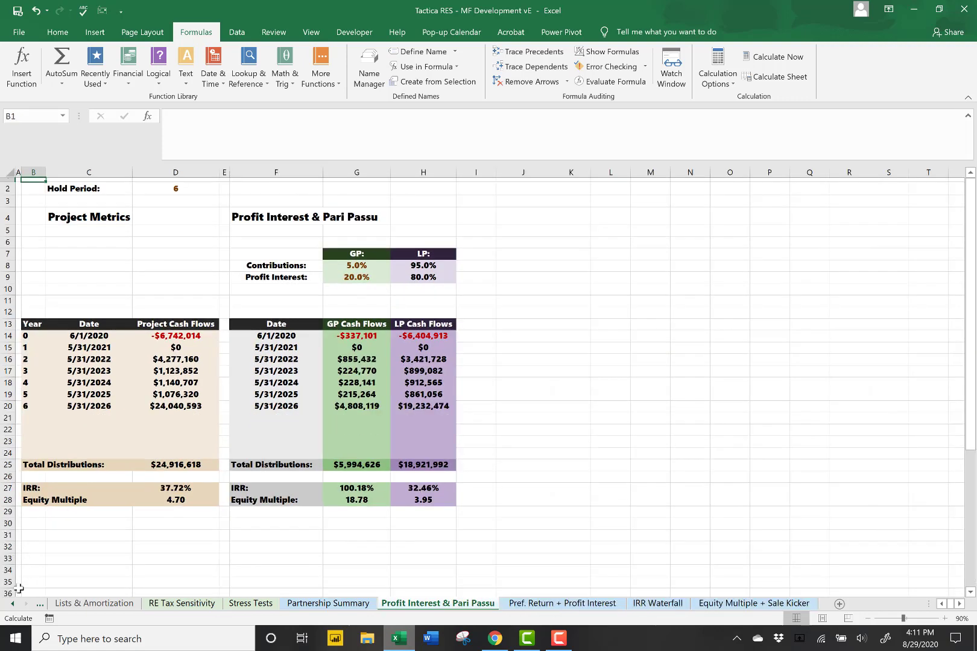
left_click(12, 604)
left_click(12, 604)
left_click(12, 603)
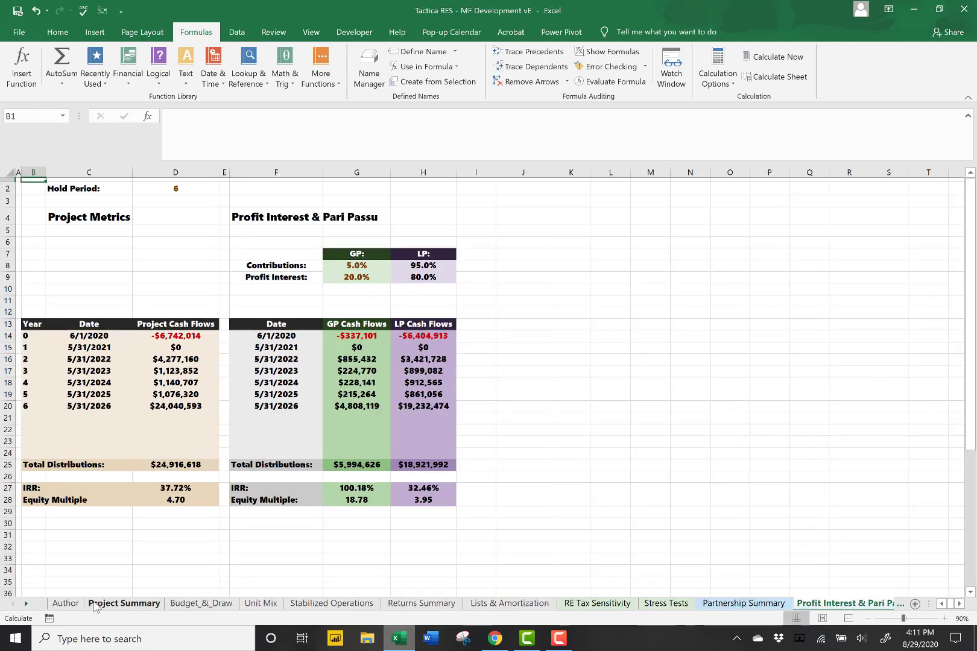
left_click(124, 604)
scroll(603, 422, "down", 6)
left_click(600, 483)
left_click(641, 483)
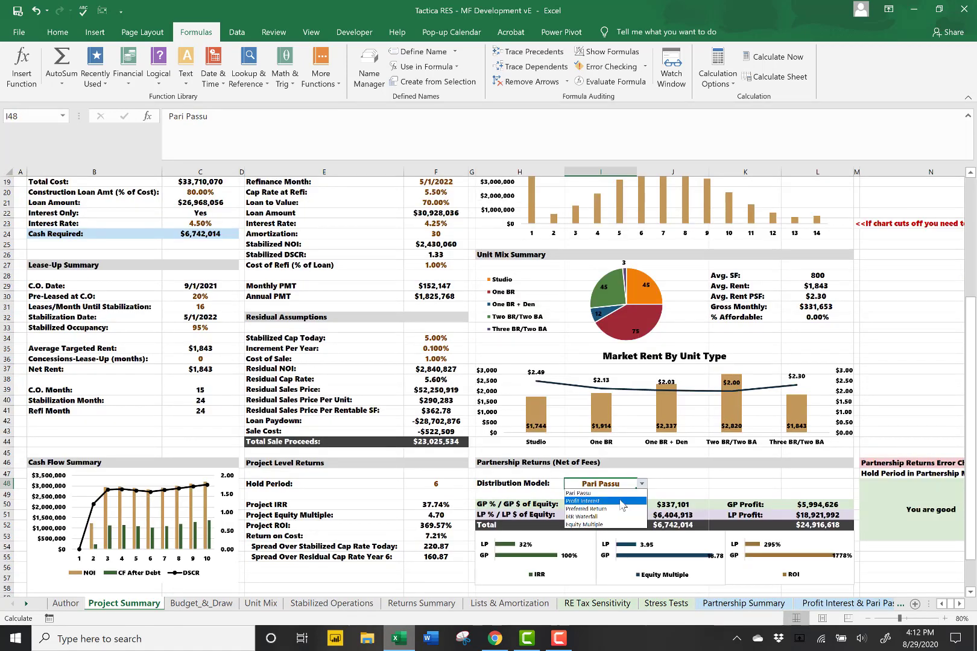
key("Escape")
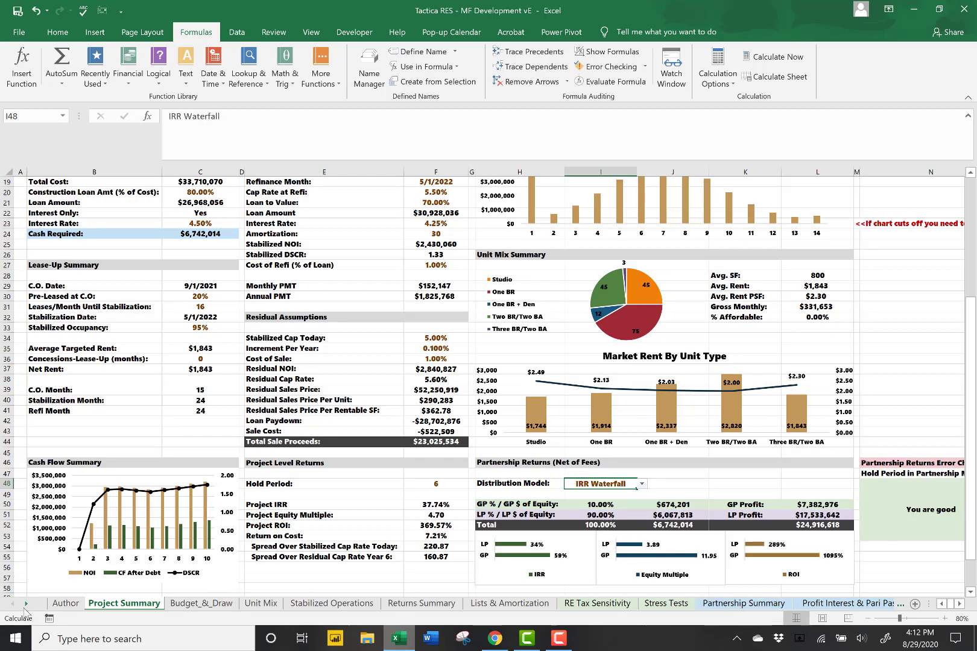
On the Partnership Summary sheet, compare the GP's Pref + PI and IRR Waterfall metrics with the LP's IRR Waterfall metrics
scroll(54, 606, "down", 5)
left_click(508, 603)
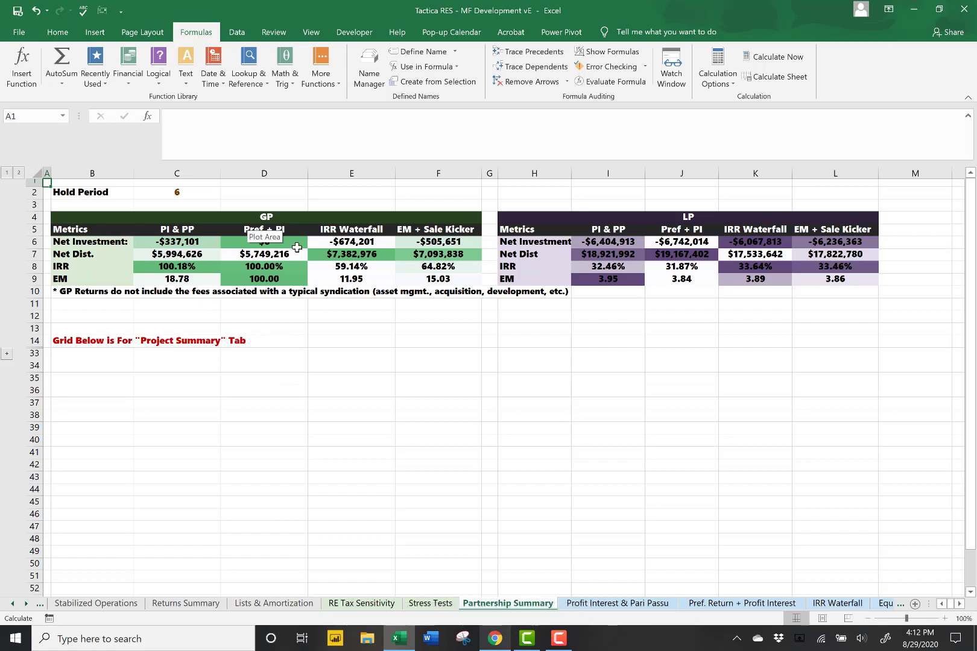
left_click_drag(297, 245, 293, 281)
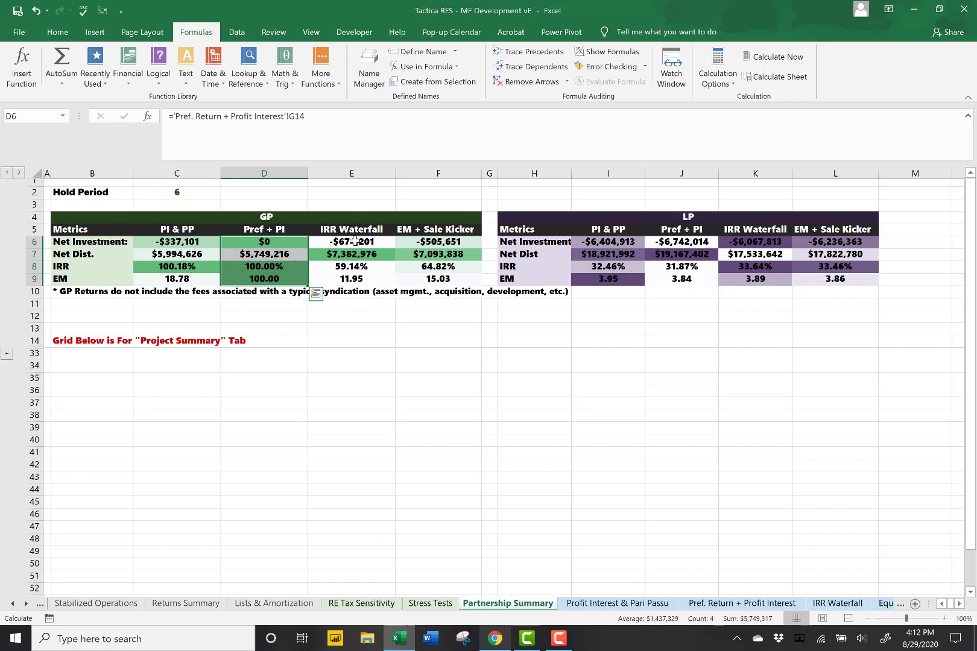
left_click_drag(354, 243, 351, 274)
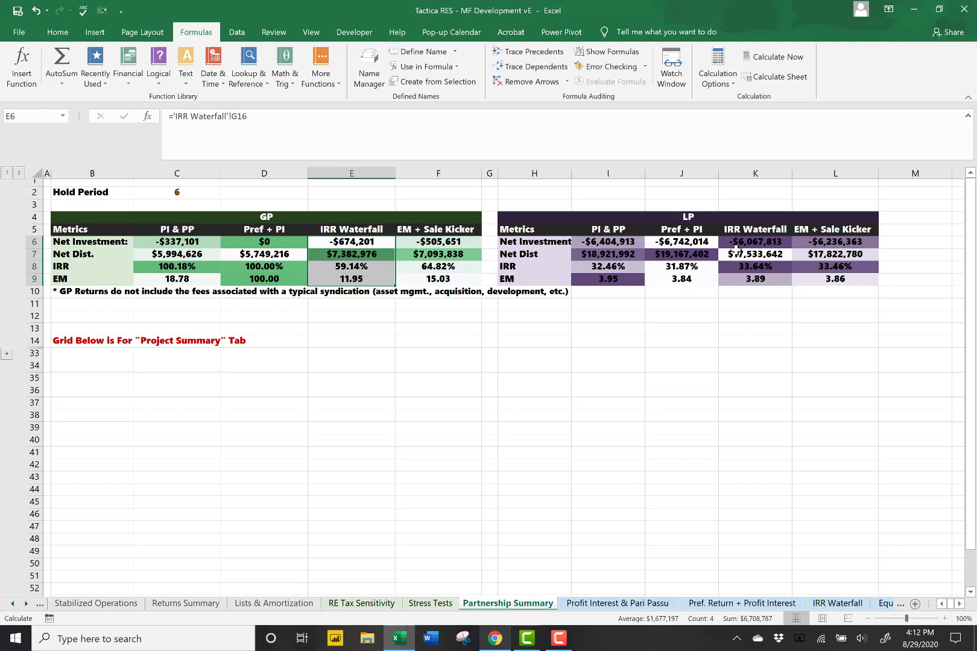
left_click(741, 246)
left_click_drag(741, 246, 745, 278)
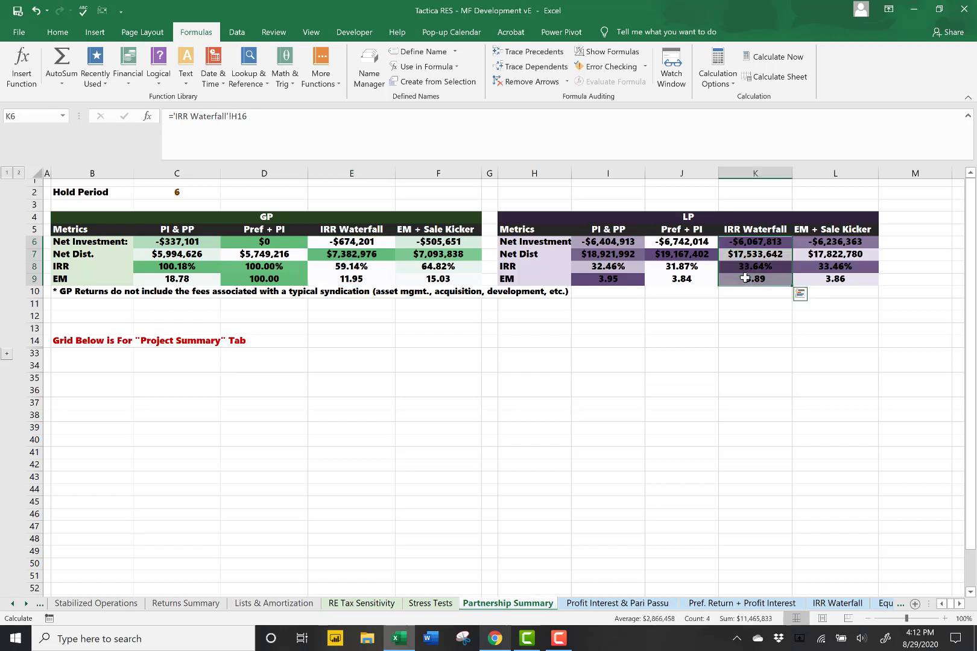